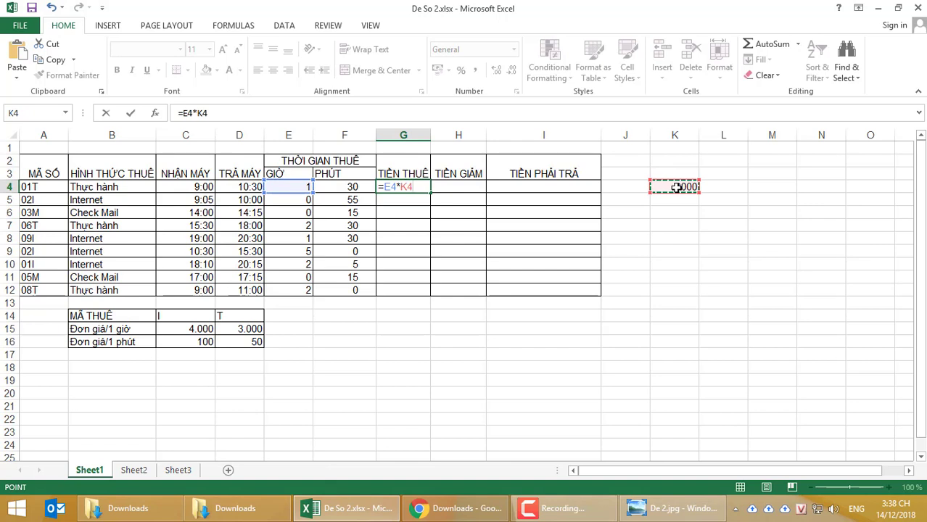
Step: Check the custom number format applied to the GIỜ cell E4, leaving its format unchanged
{"action": "key", "text": "Up"}
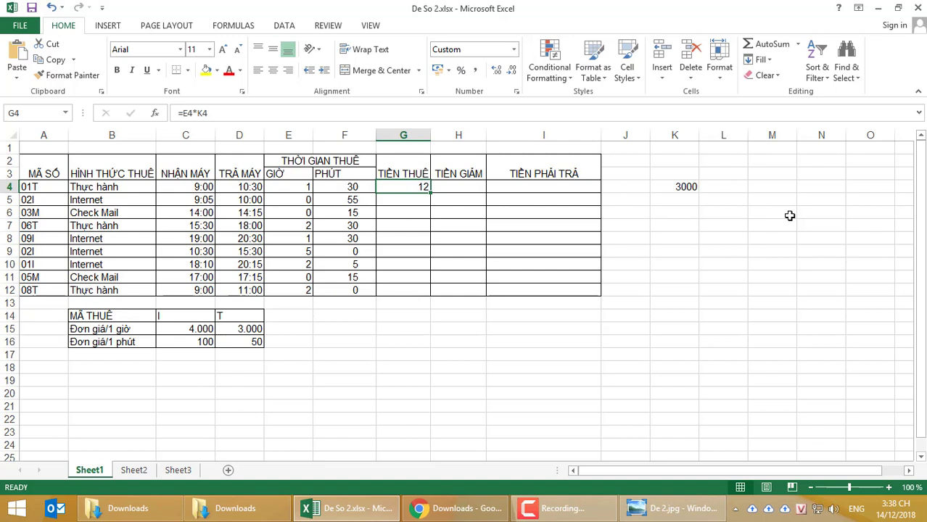
{"action": "key", "text": "Left"}
{"action": "key", "text": "Left"}
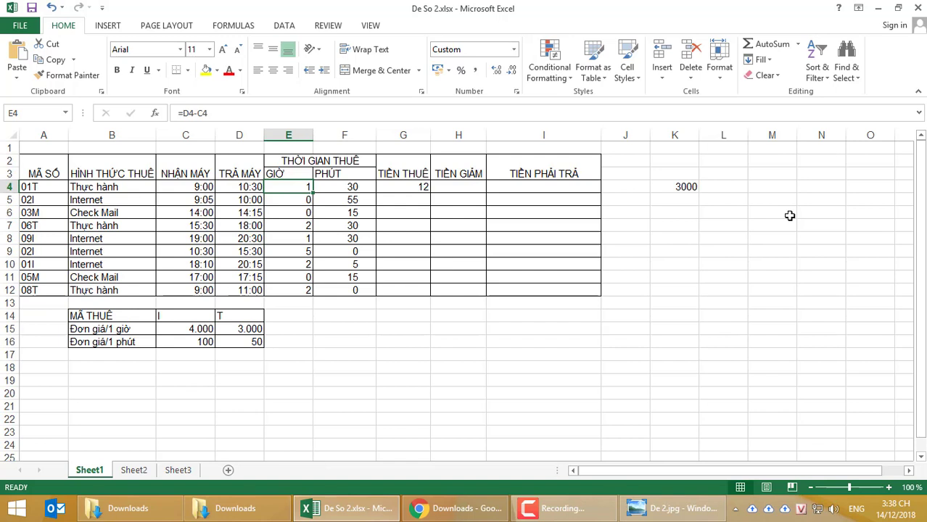
{"action": "left_click", "coordinate": [509, 50]}
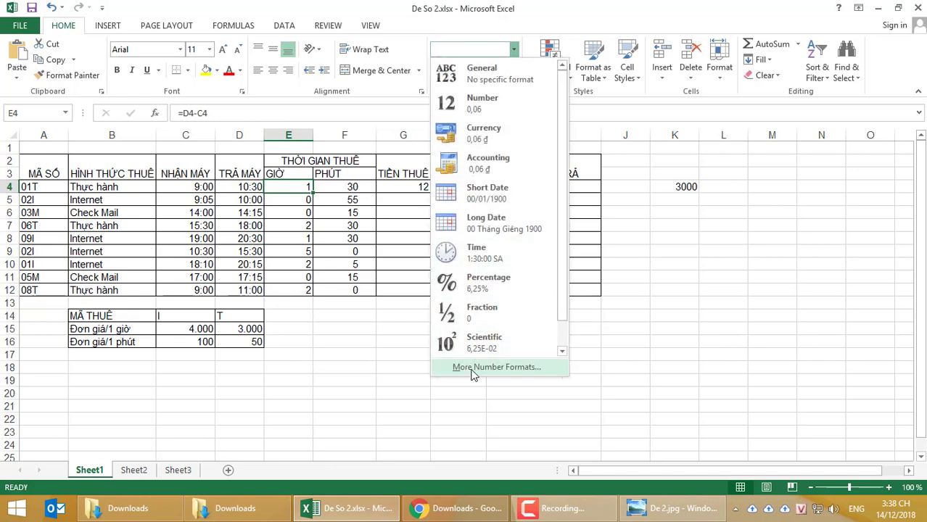
{"action": "left_click", "coordinate": [486, 369]}
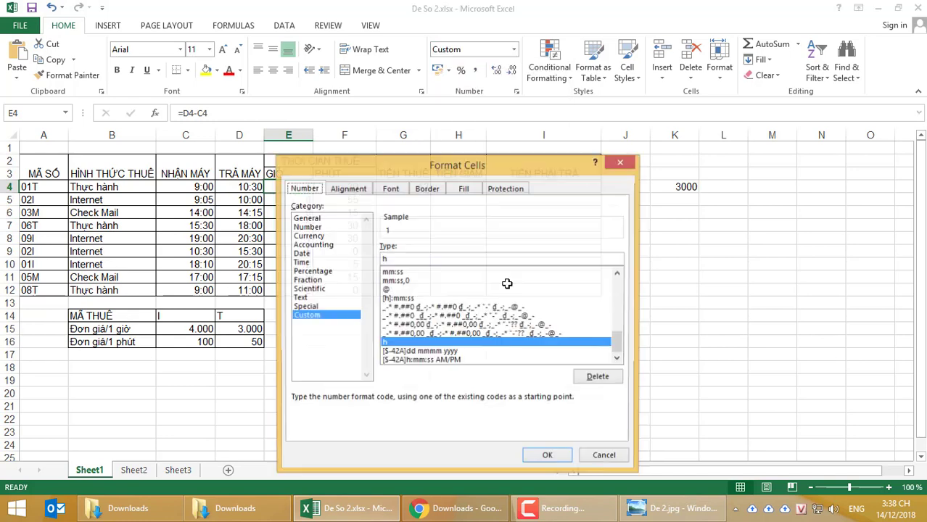
{"action": "left_click", "coordinate": [390, 260]}
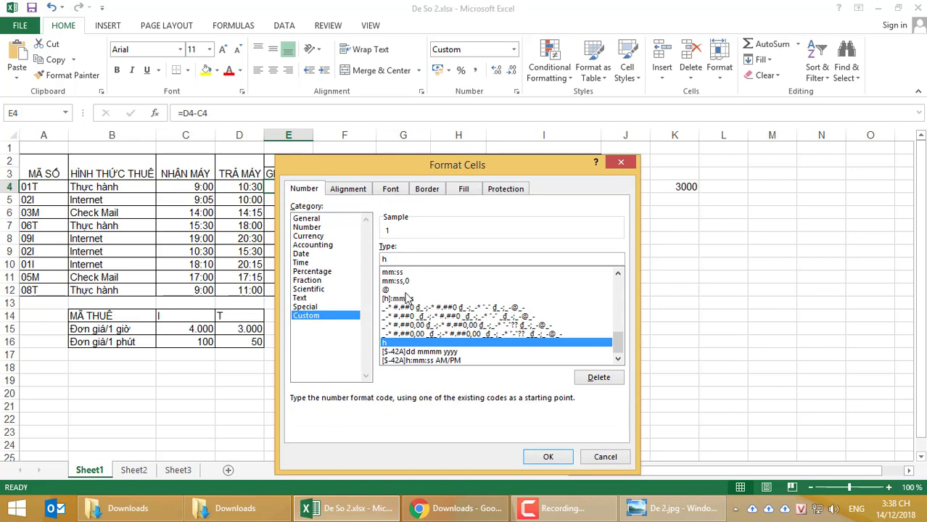
{"action": "left_click", "coordinate": [610, 461]}
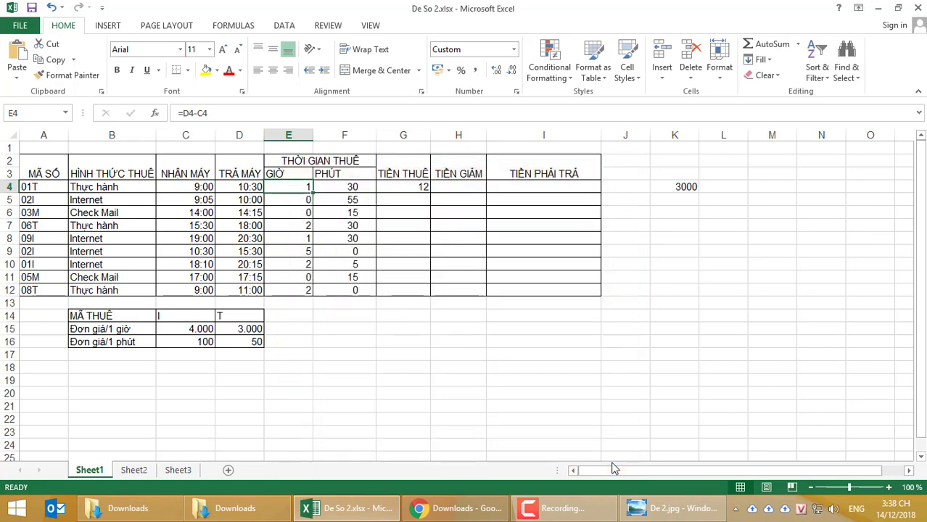
Step: Clear the trial formula from the first TIỀN THUÊ cell, G4
{"action": "left_click", "coordinate": [400, 189]}
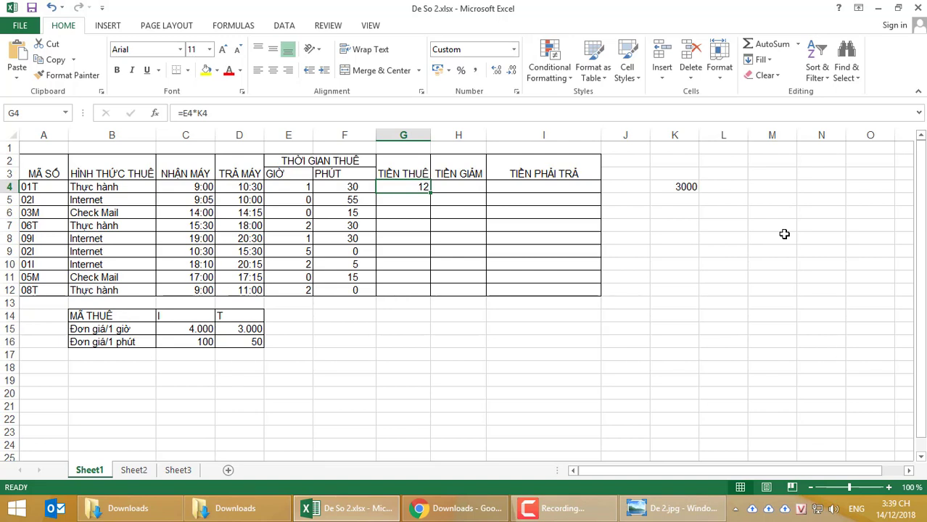
{"action": "key", "text": "Delete"}
{"action": "left_click", "coordinate": [291, 186]}
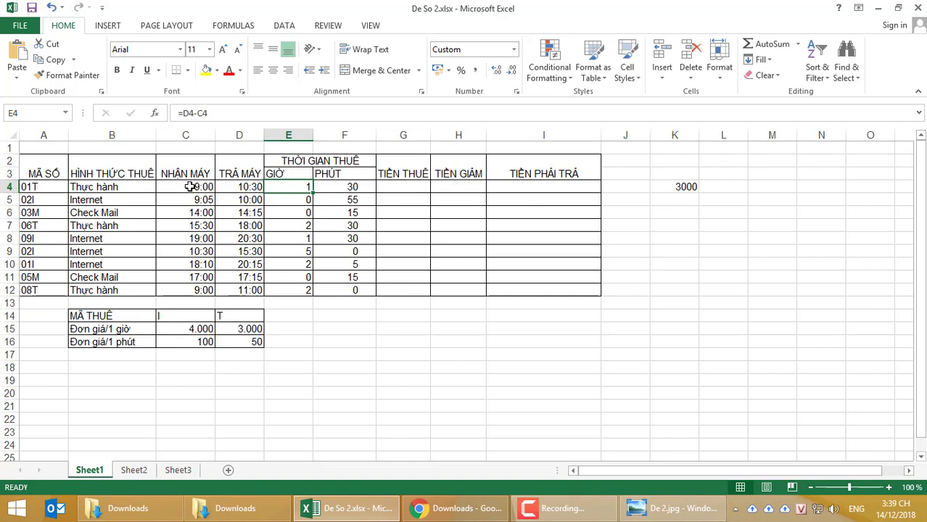
Step: Enter the sample times 9:15 in cell C20 and 11:00 in cell D20 below the price table
{"action": "left_click", "coordinate": [187, 387]}
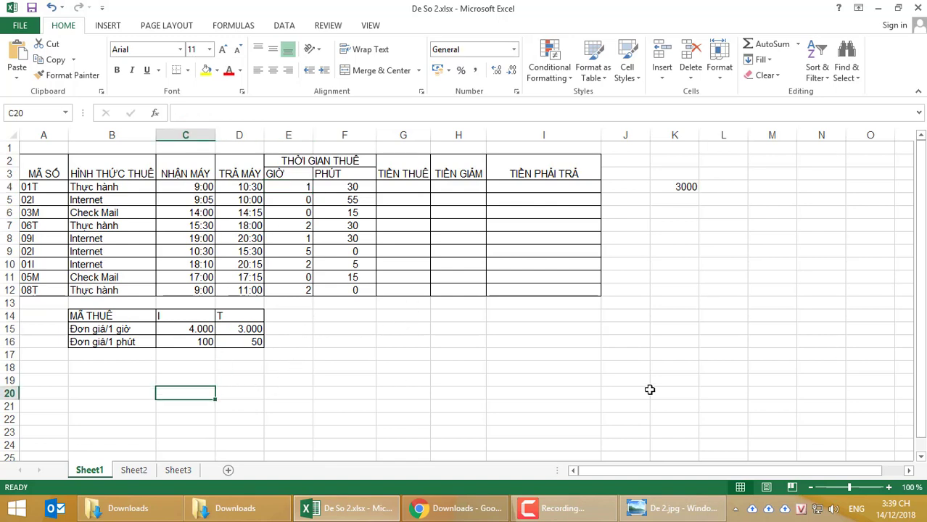
{"action": "type", "text": "9:"}
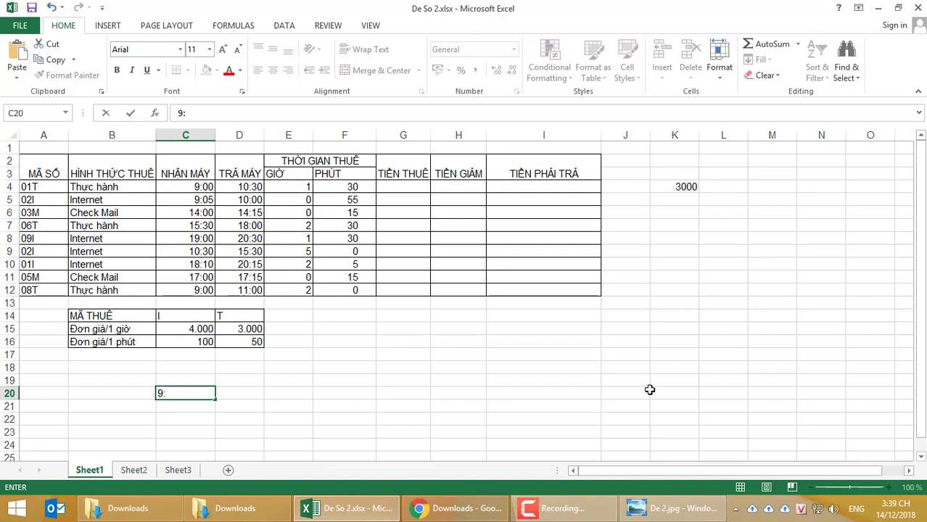
{"action": "type", "text": "15"}
{"action": "key", "text": "Tab"}
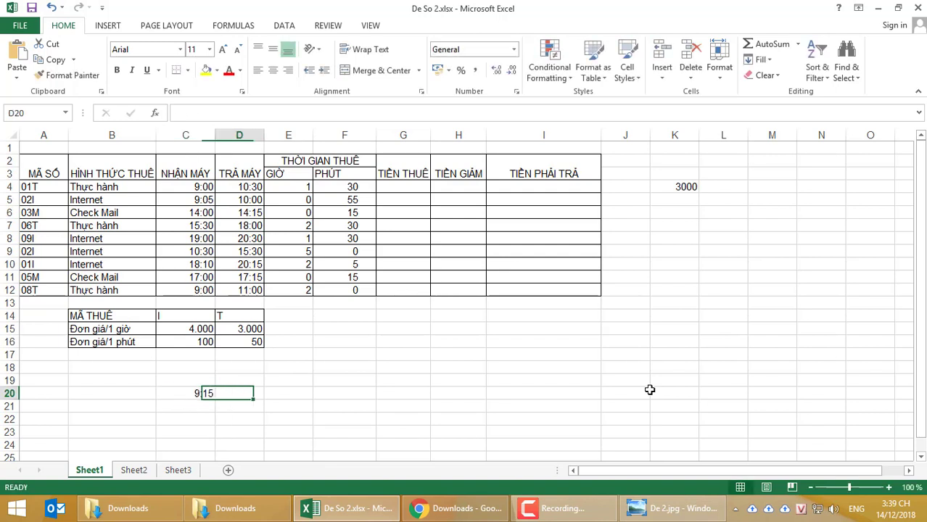
{"action": "type", "text": "110"}
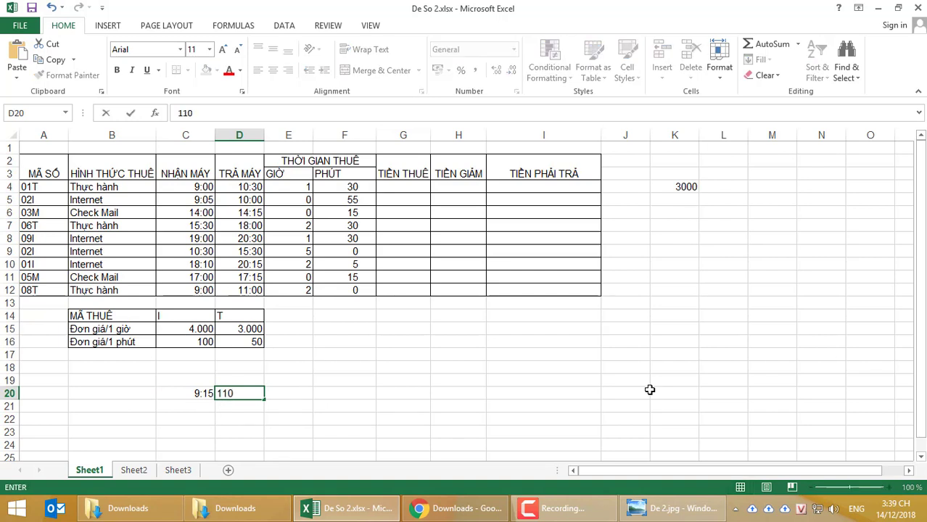
{"action": "key", "text": "BackSpace"}
{"action": "type", "text": ":00"}
{"action": "key", "text": "Return"}
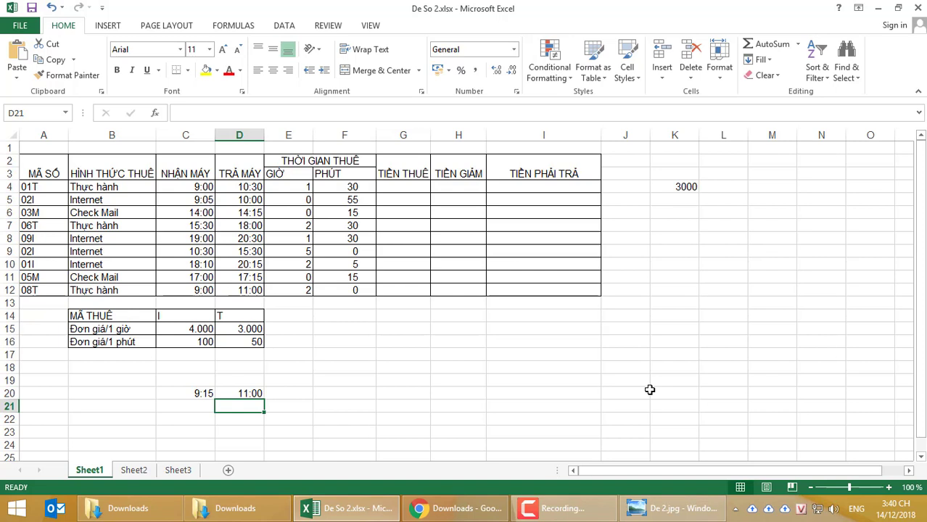
Step: Change the sample return time in cell D20 to 11:10
{"action": "left_click", "coordinate": [257, 393]}
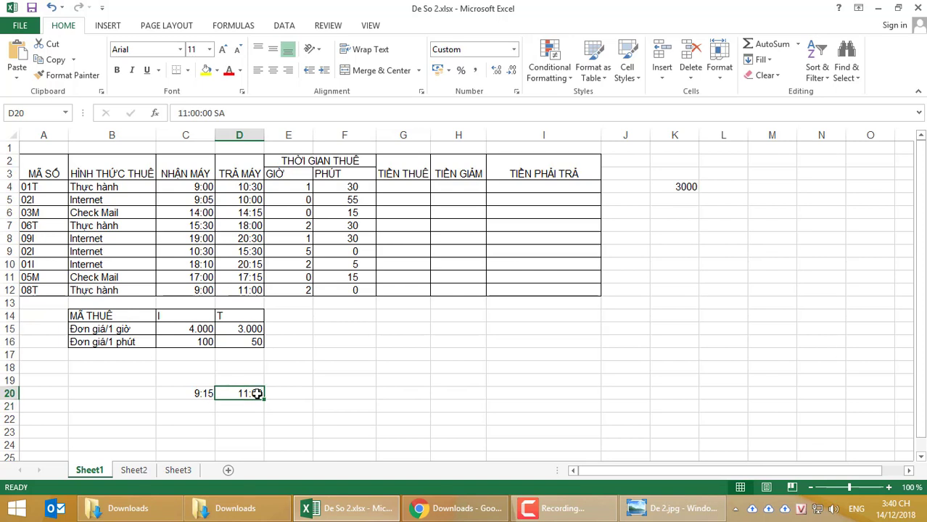
{"action": "left_click", "coordinate": [201, 394]}
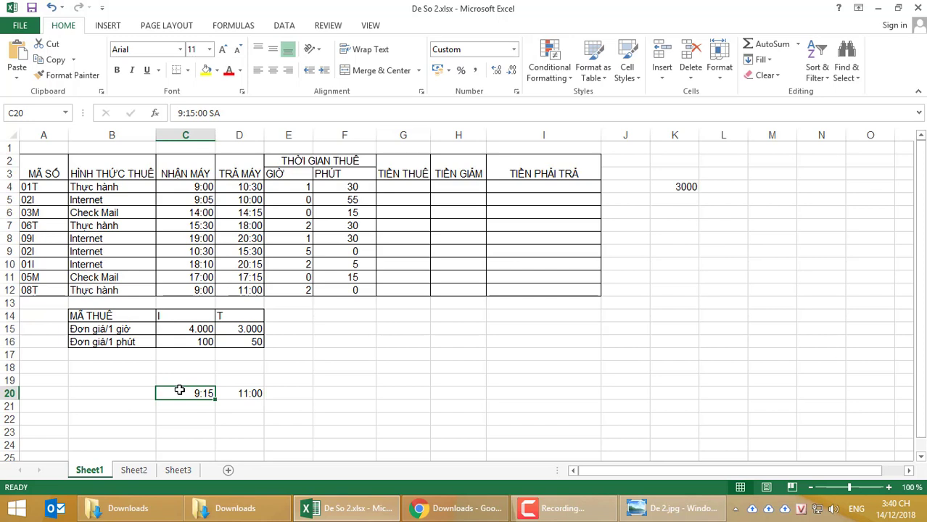
{"action": "left_click", "coordinate": [240, 393]}
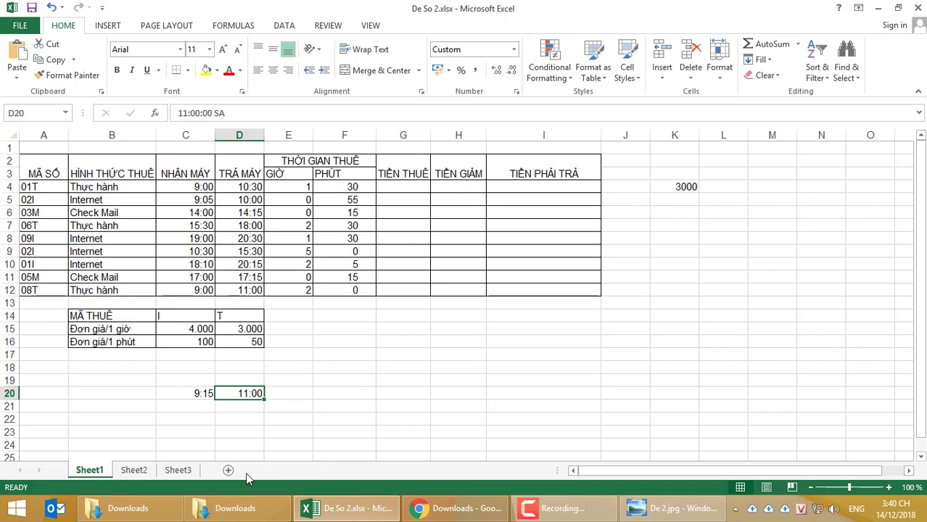
{"action": "left_click", "coordinate": [200, 114]}
{"action": "key", "text": "BackSpace"}
{"action": "type", "text": "1"}
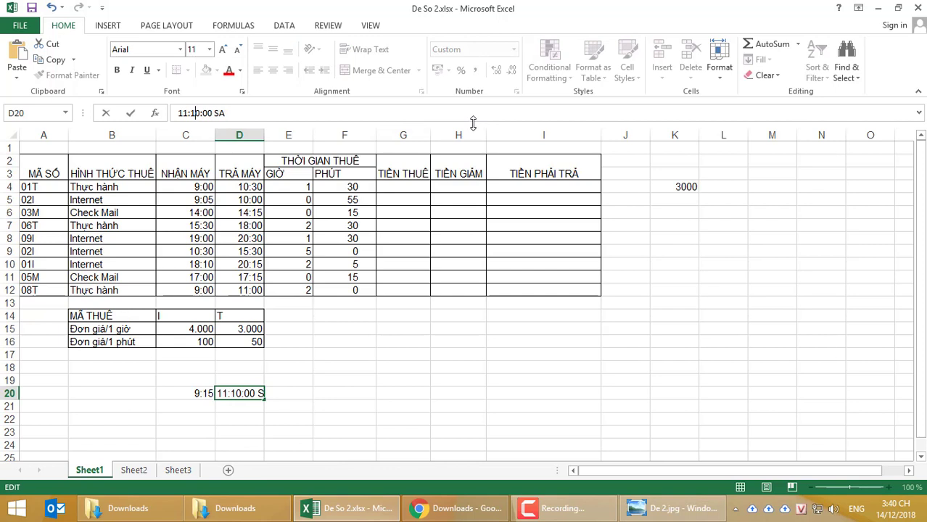
{"action": "key", "text": "Return"}
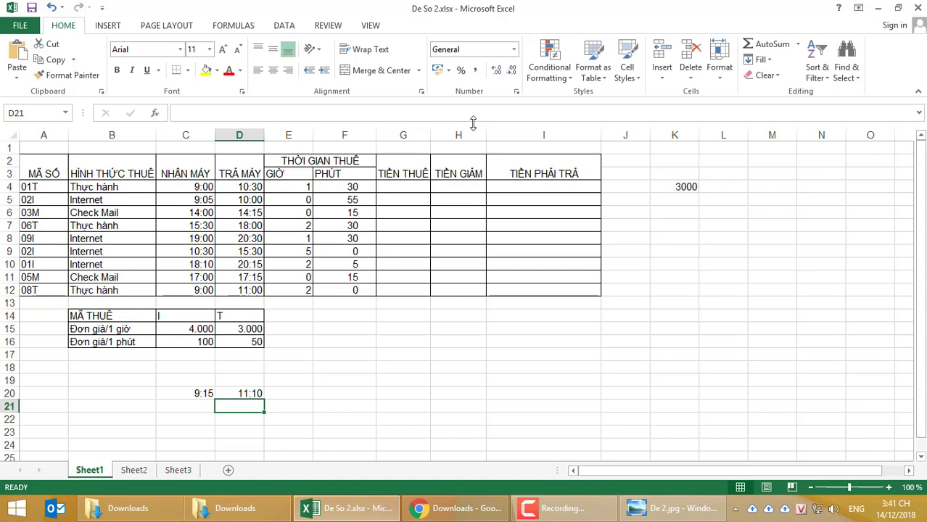
Step: Calculate the sample minute difference with =60+10-15 in cell D22, and clear that trial calculation
{"action": "key", "text": "Down"}
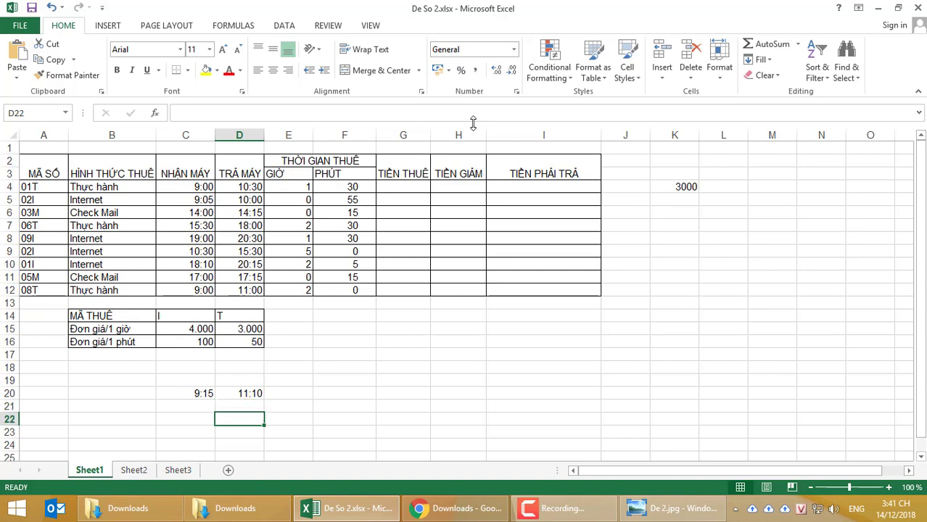
{"action": "type", "text": "="}
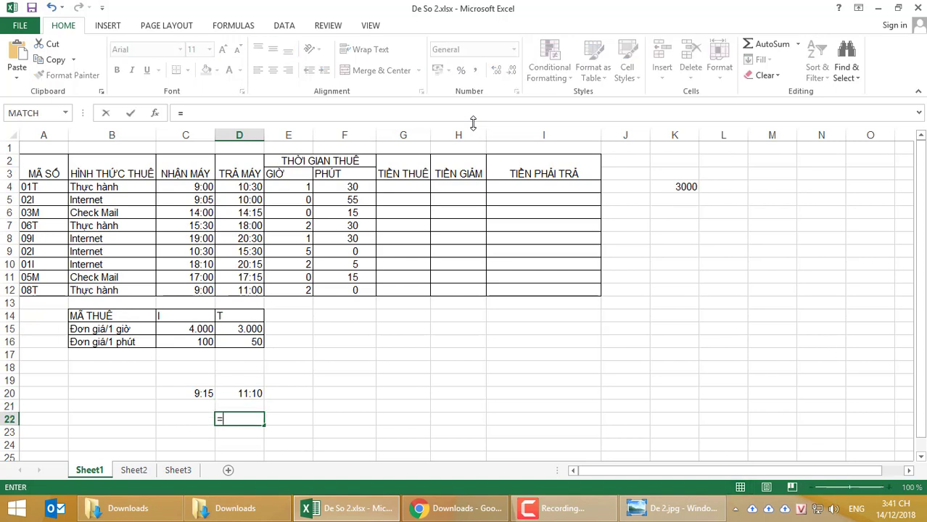
{"action": "type", "text": "60+10-15"}
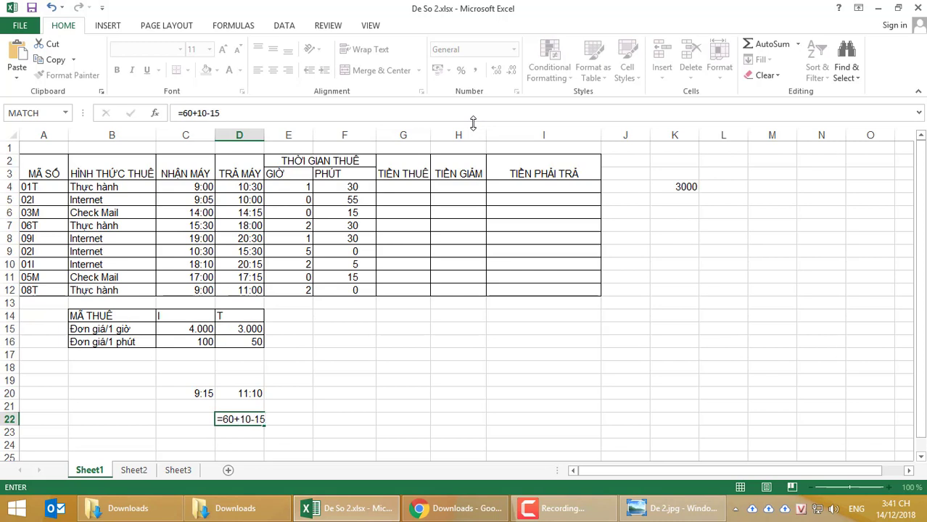
{"action": "key", "text": "Return"}
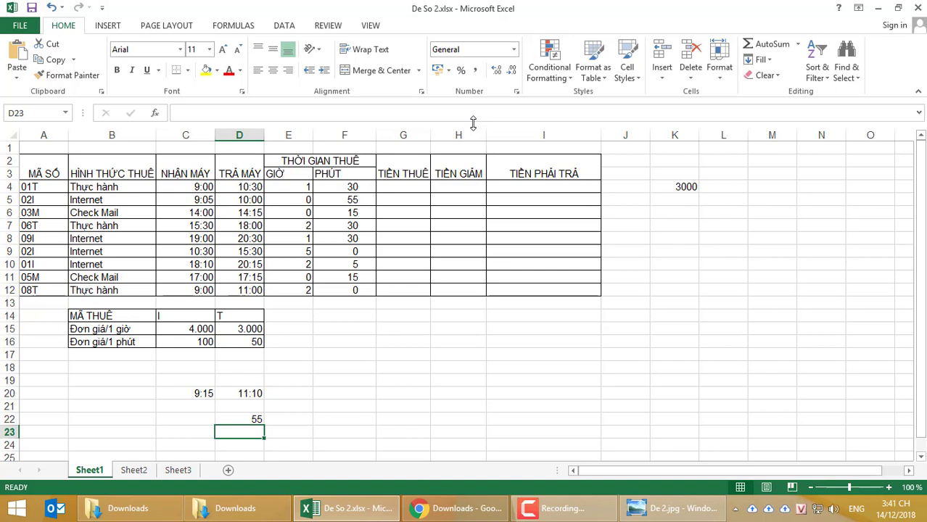
{"action": "key", "text": "Up"}
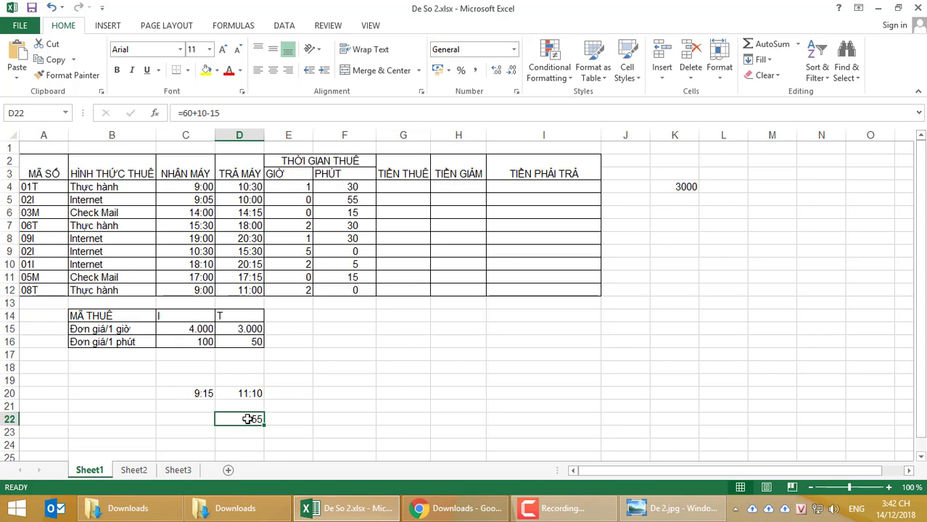
{"action": "key", "text": "Delete"}
Step: Clear the GIỜ and PHÚT formulas from the range E4:F12
{"action": "left_click_drag", "start_coordinate": [296, 187], "coordinate": [343, 290]}
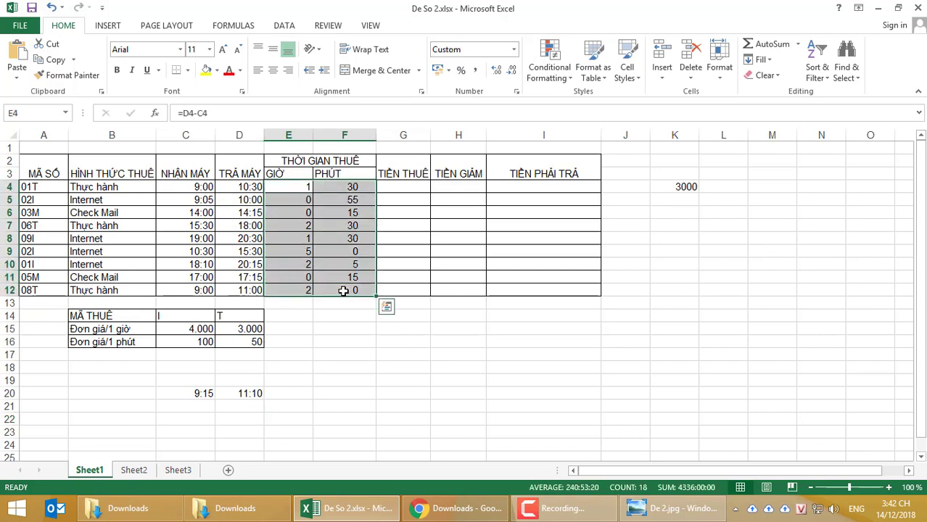
{"action": "key", "text": "Delete"}
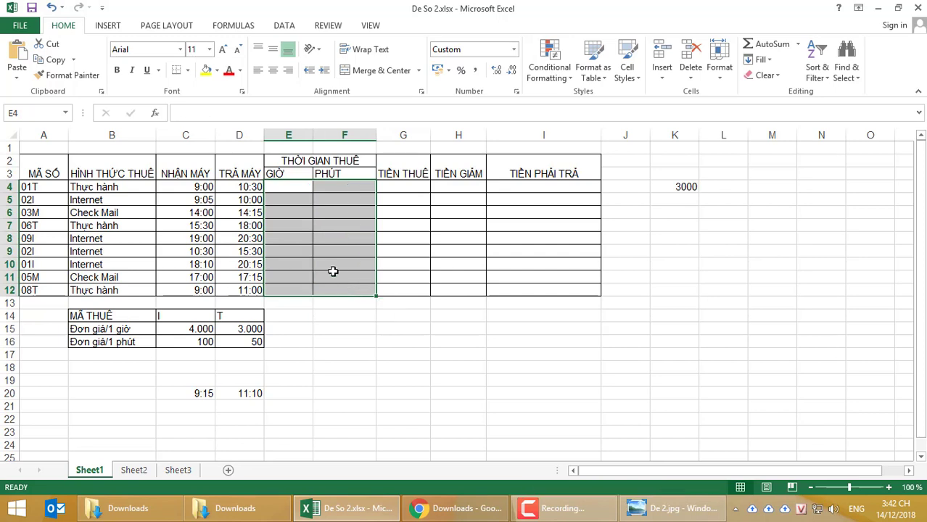
Step: Begin an IF formula in cell E4 with the condition MINUTE(D4)>MINUTE(C4)
{"action": "left_click", "coordinate": [292, 186]}
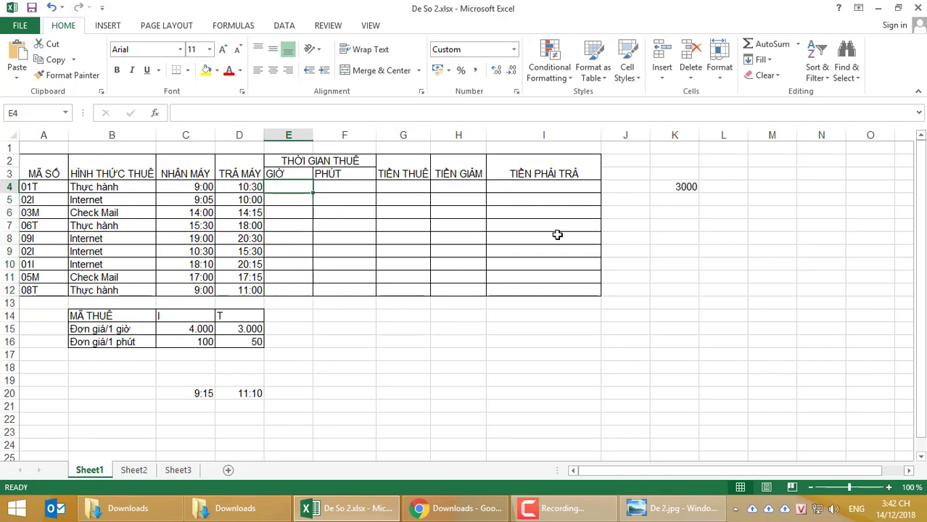
{"action": "type", "text": "="}
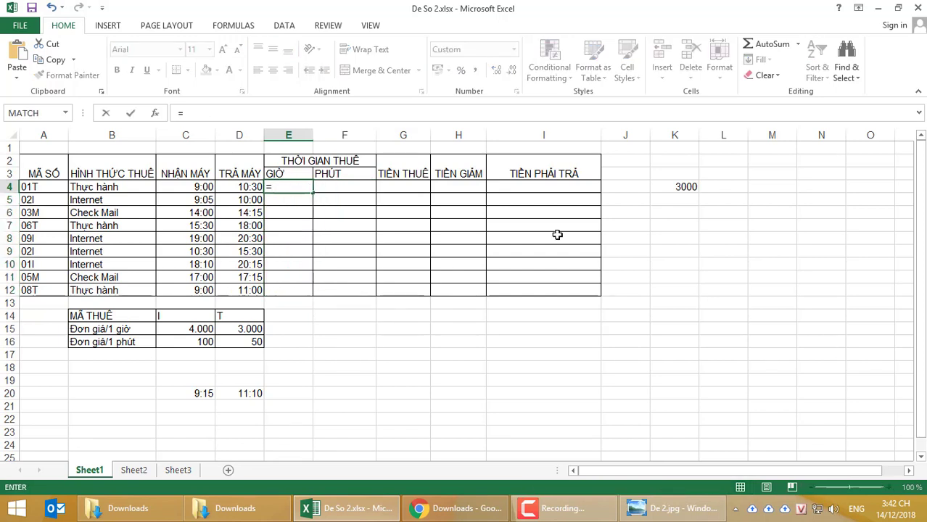
{"action": "type", "text": "if"}
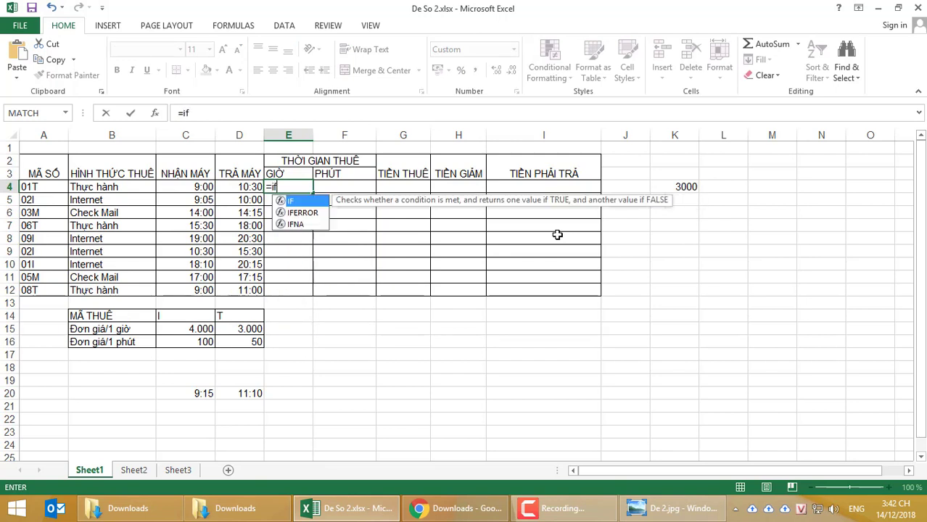
{"action": "type", "text": "("}
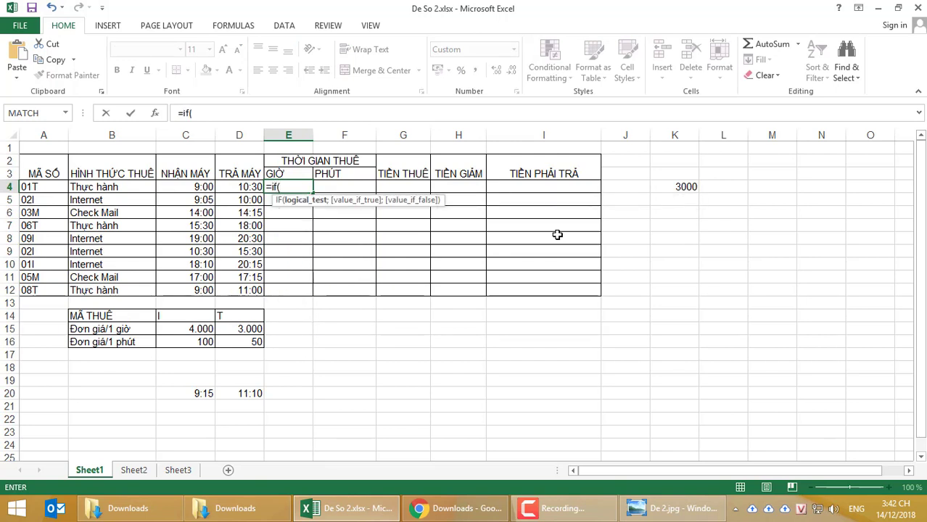
{"action": "type", "text": "m"}
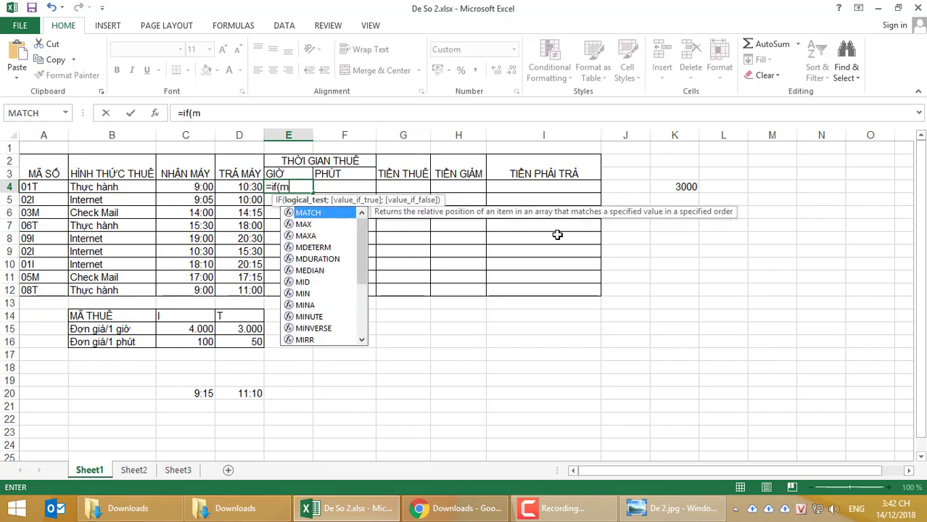
{"action": "type", "text": "i"}
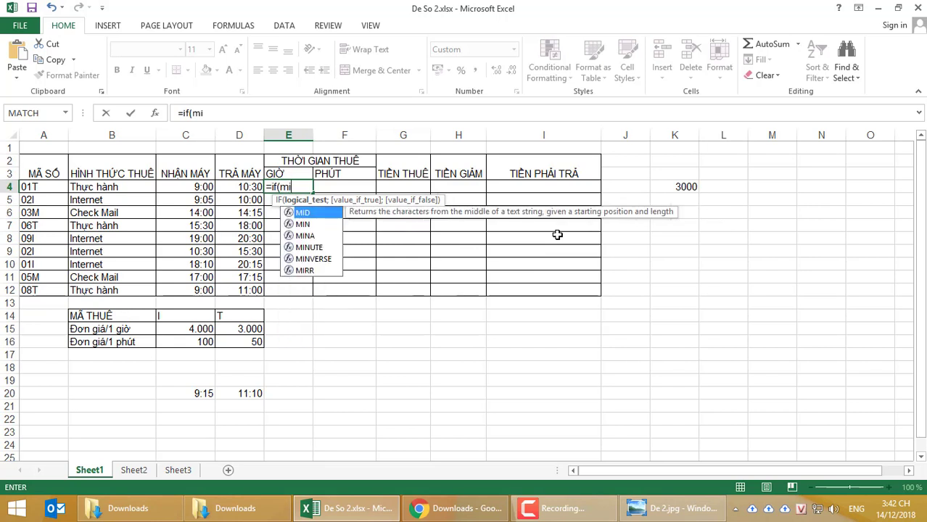
{"action": "double_click", "coordinate": [308, 247]}
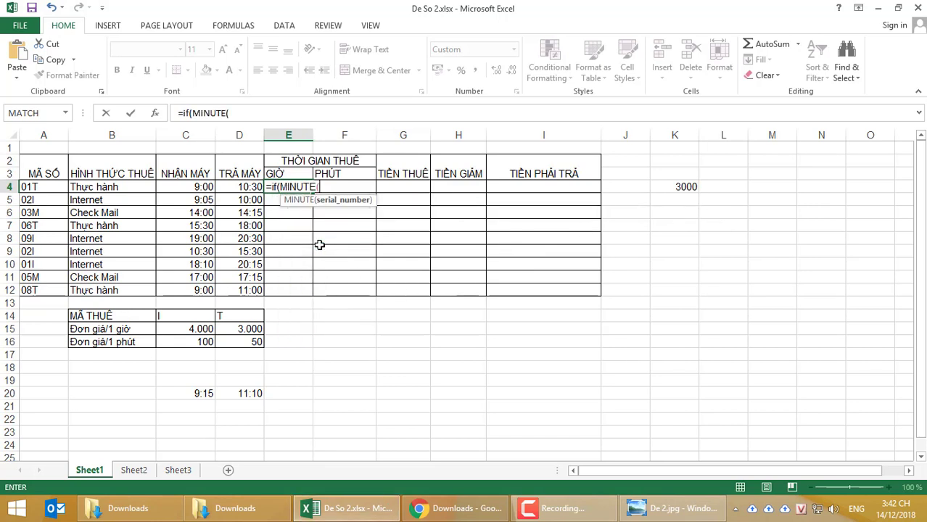
{"action": "left_click", "coordinate": [227, 186]}
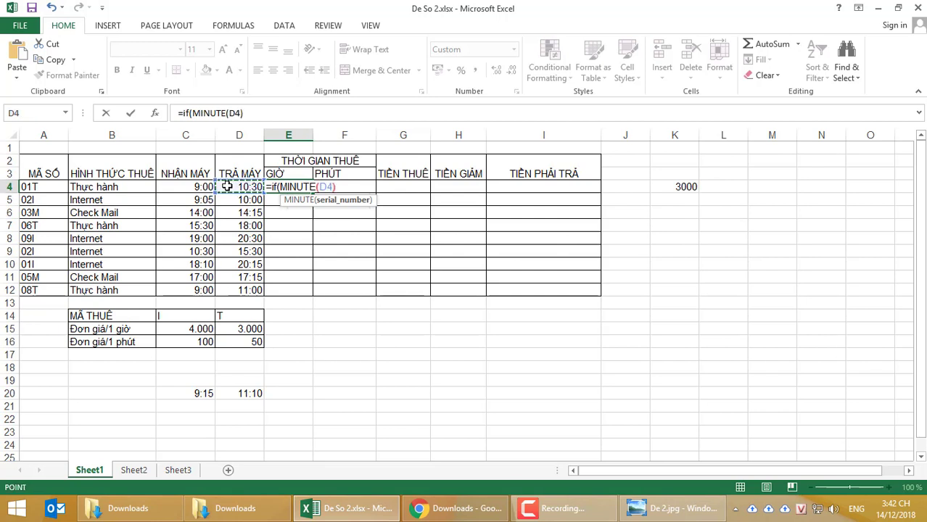
{"action": "type", "text": ")>"}
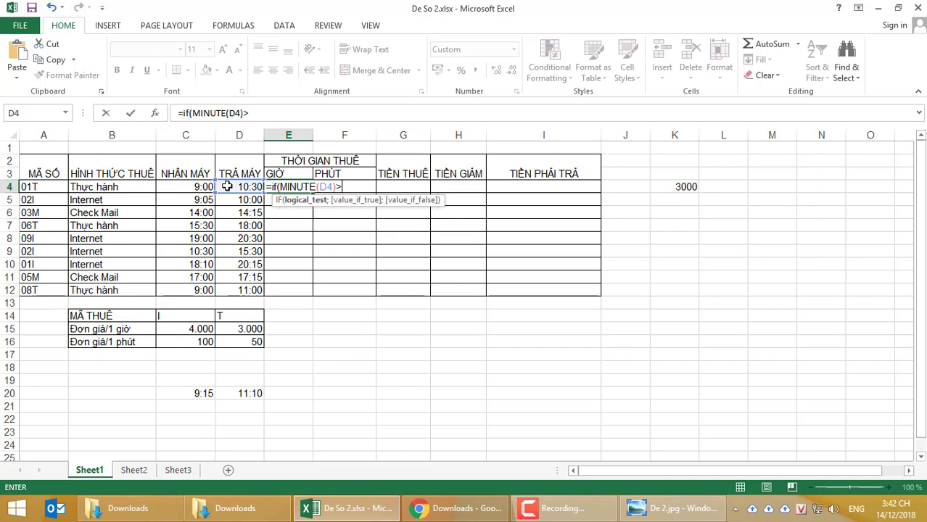
{"action": "type", "text": "mi"}
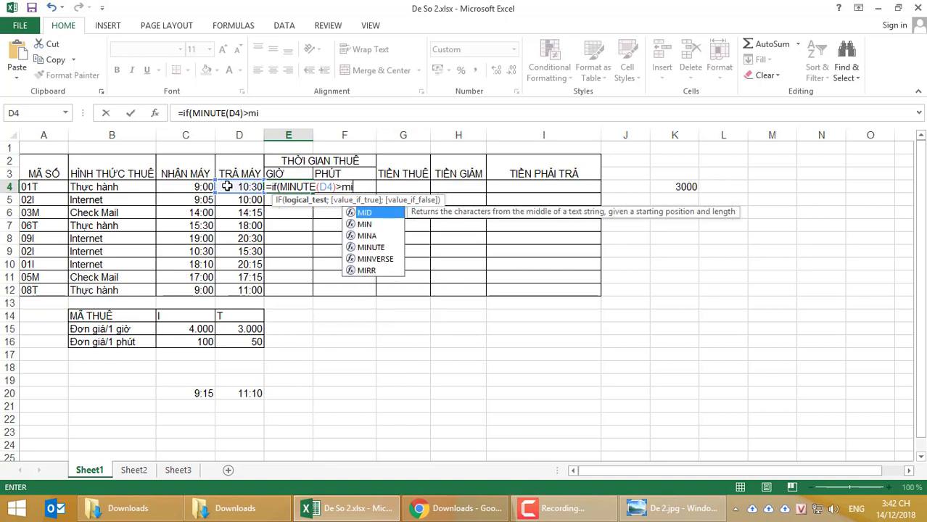
{"action": "double_click", "coordinate": [370, 247]}
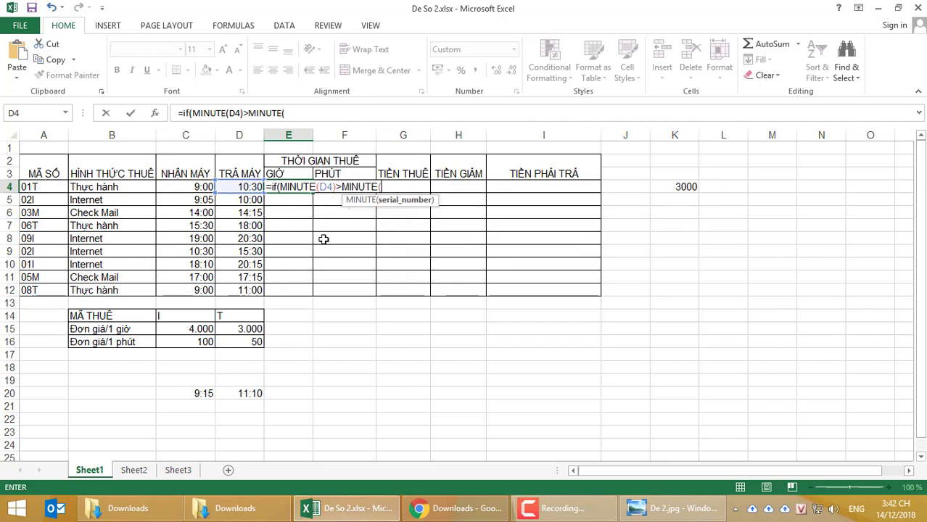
{"action": "left_click", "coordinate": [187, 186]}
{"action": "type", "text": ")"}
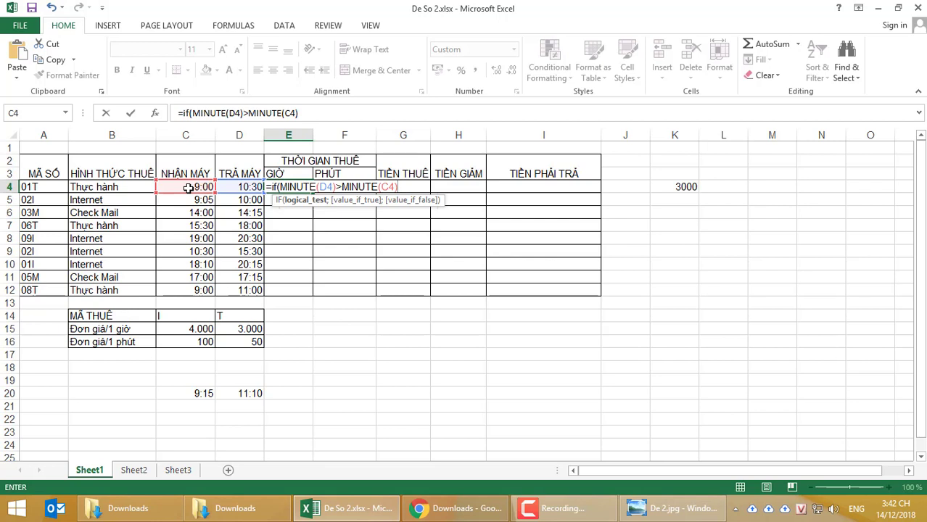
{"action": "type", "text": ";"}
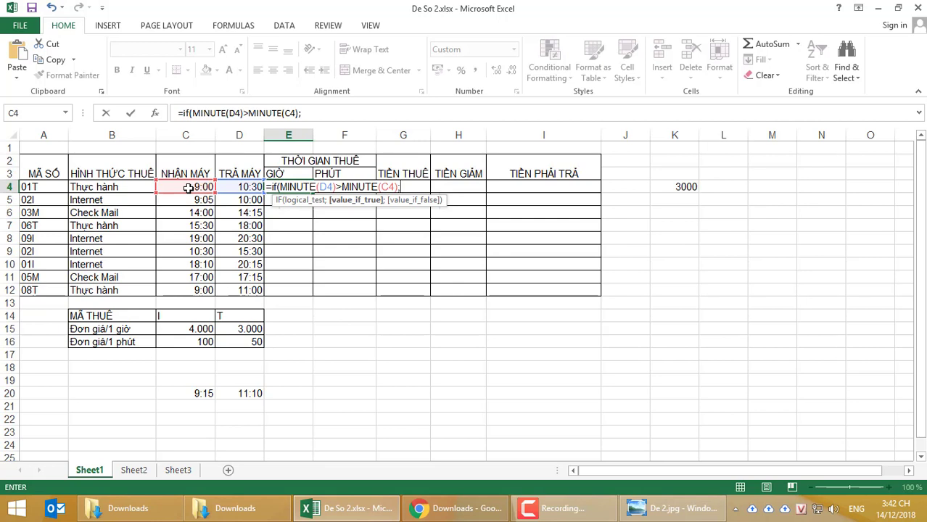
Step: Add HOUR(D4)-HOUR(C4) as the value-if-true argument of the IF formula in E4
{"action": "type", "text": "ho"}
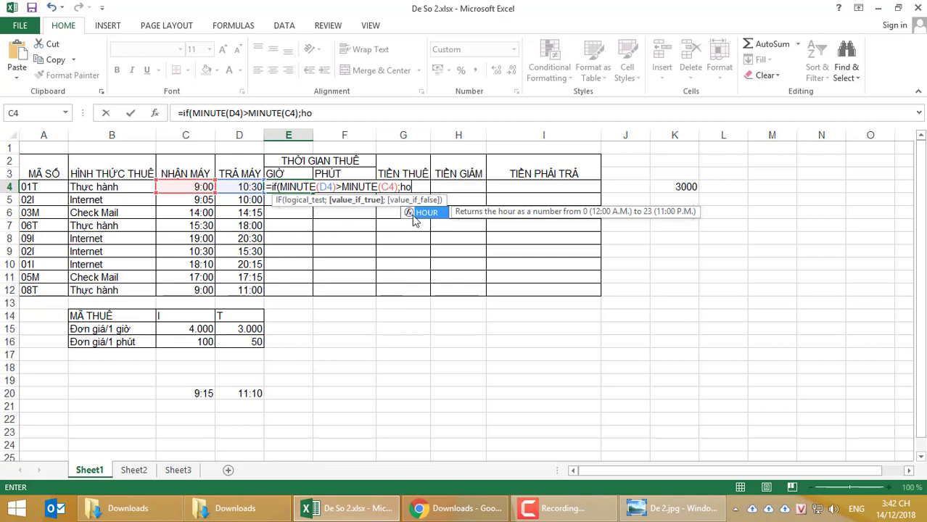
{"action": "double_click", "coordinate": [441, 213]}
{"action": "left_click", "coordinate": [239, 187]}
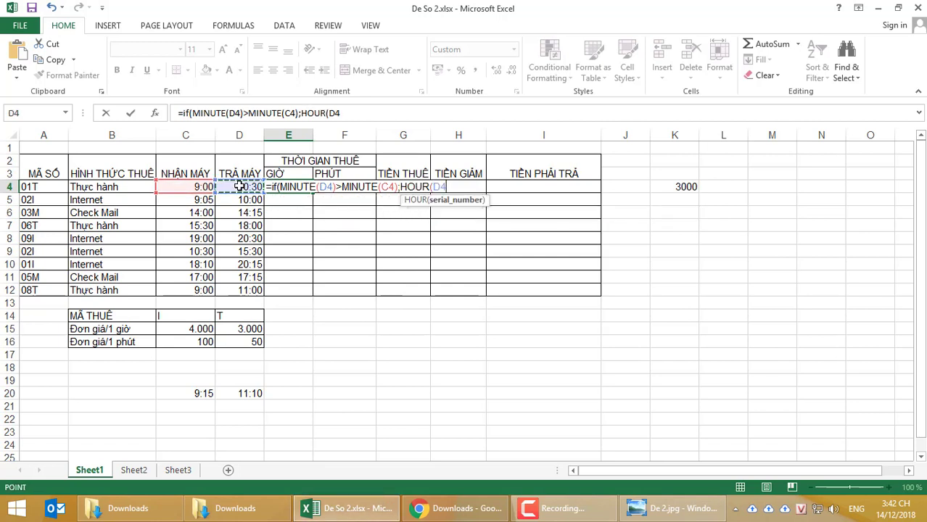
{"action": "type", "text": ")-"}
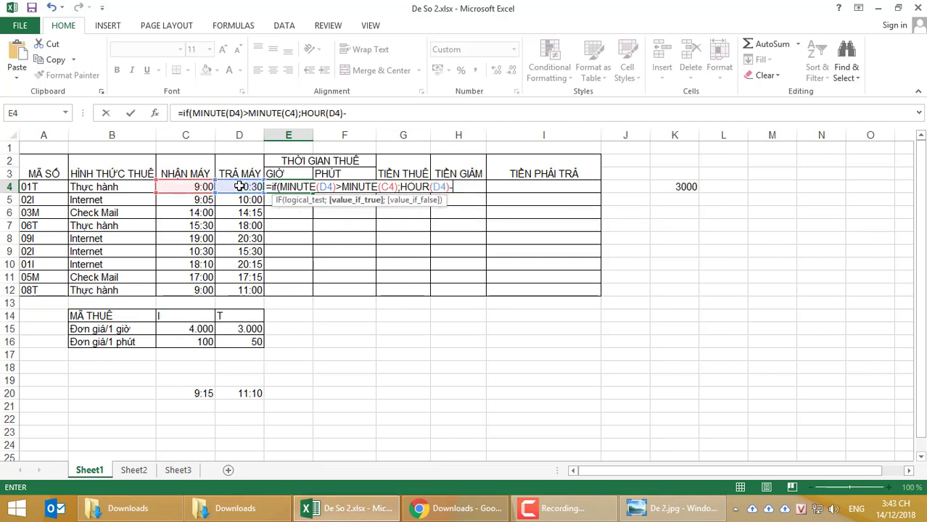
{"action": "type", "text": "ho"}
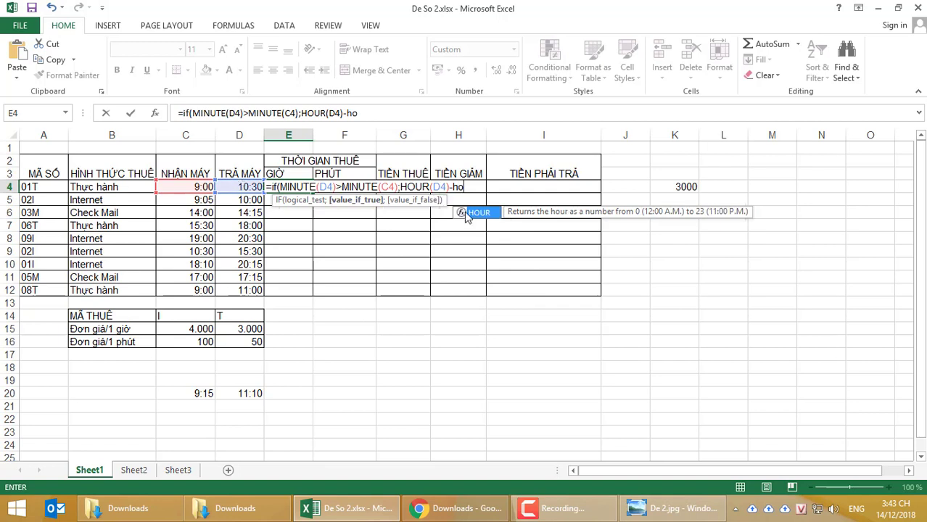
{"action": "double_click", "coordinate": [489, 214]}
{"action": "left_click", "coordinate": [181, 186]}
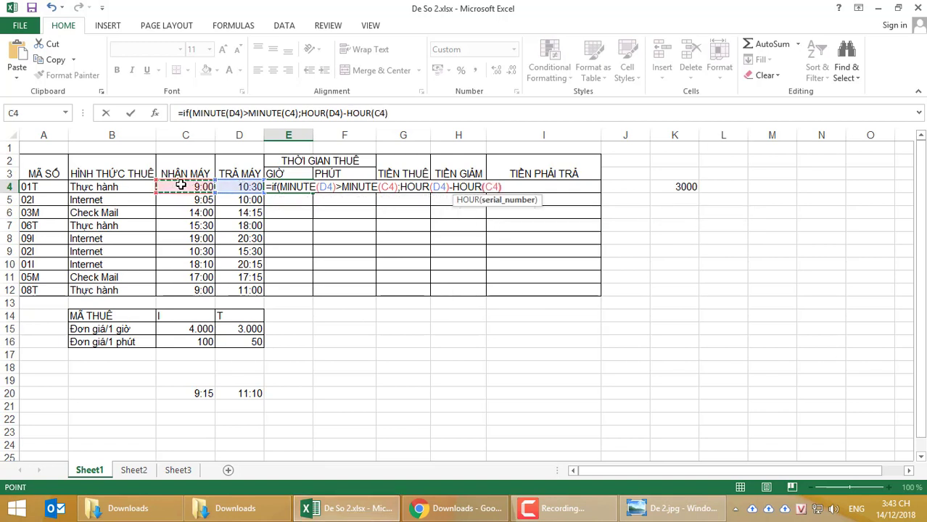
{"action": "type", "text": ")"}
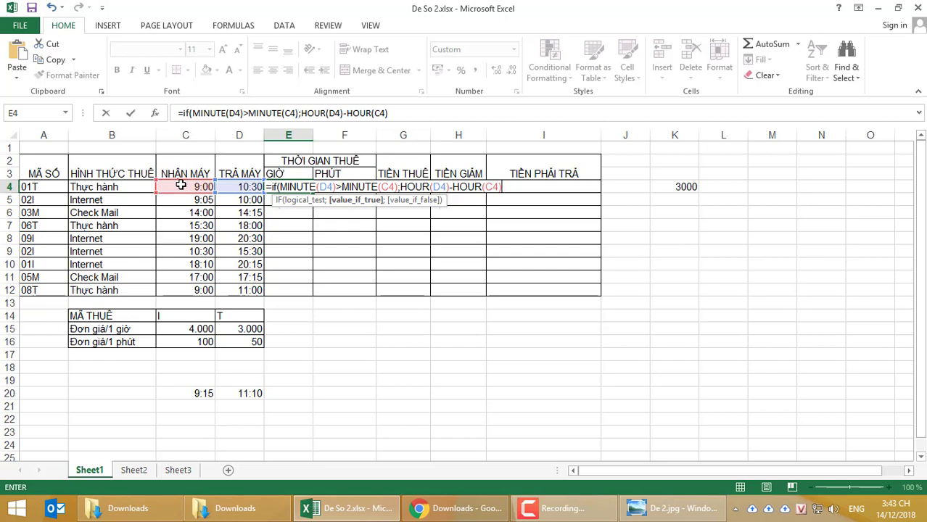
{"action": "type", "text": ";"}
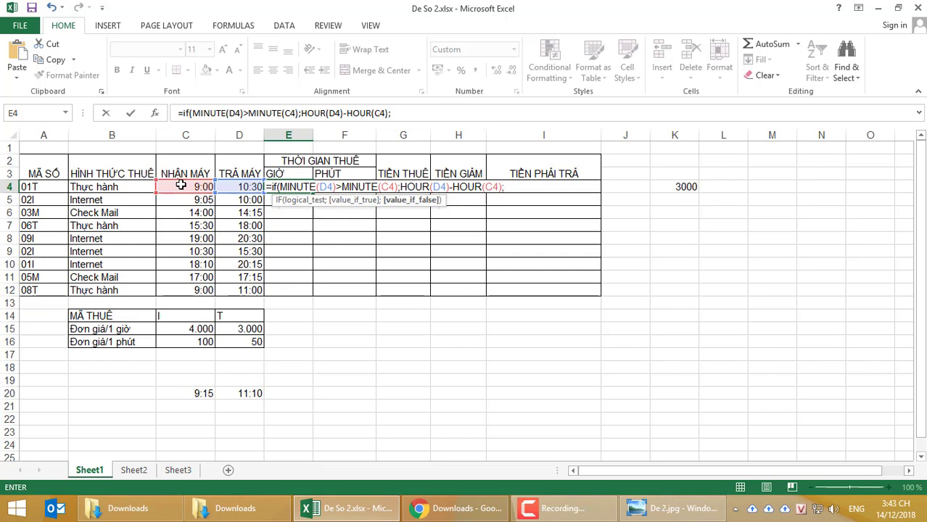
Step: Change the comparison operator in the E4 formula's condition to >=
{"action": "left_click", "coordinate": [343, 187]}
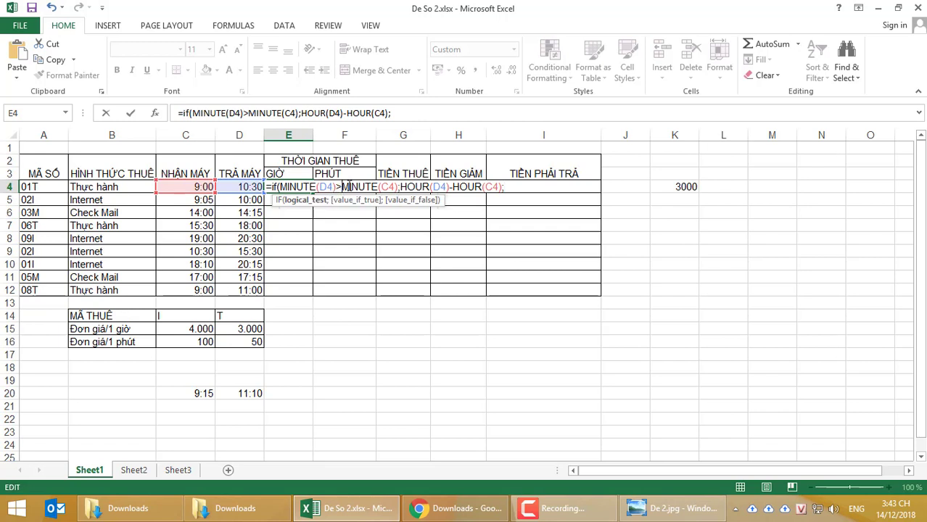
{"action": "type", "text": "="}
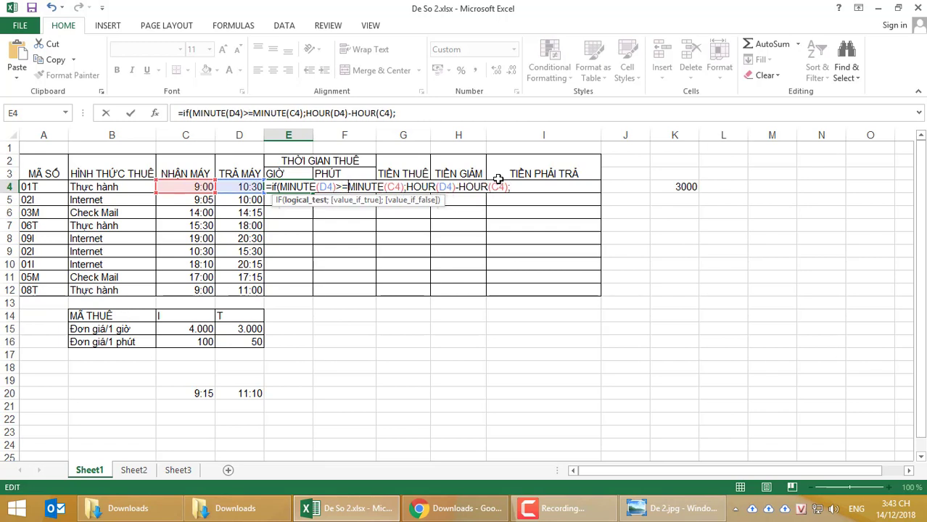
{"action": "left_click", "coordinate": [556, 186]}
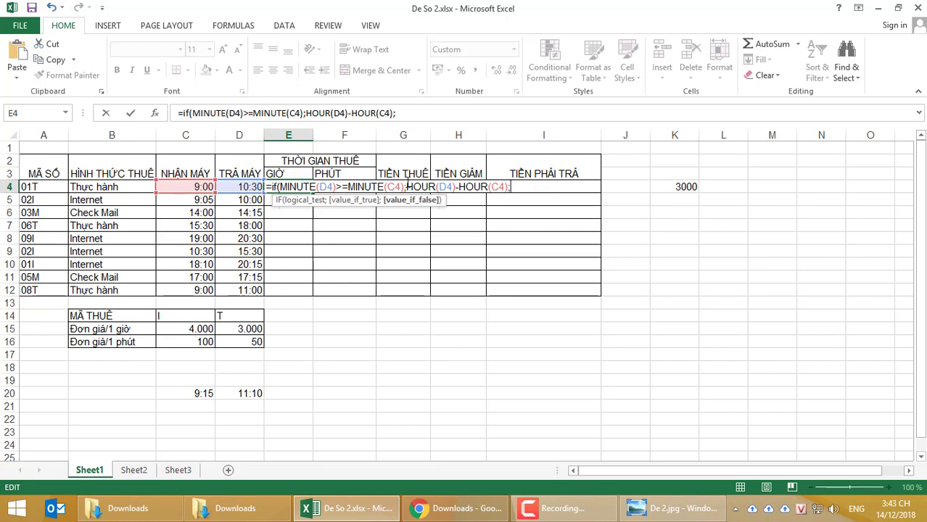
Step: Complete the E4 formula by reusing the hour difference as HOUR(D4)-HOUR(C4)-1 for the value-if-false argument
{"action": "left_click_drag", "start_coordinate": [306, 113], "coordinate": [394, 113]}
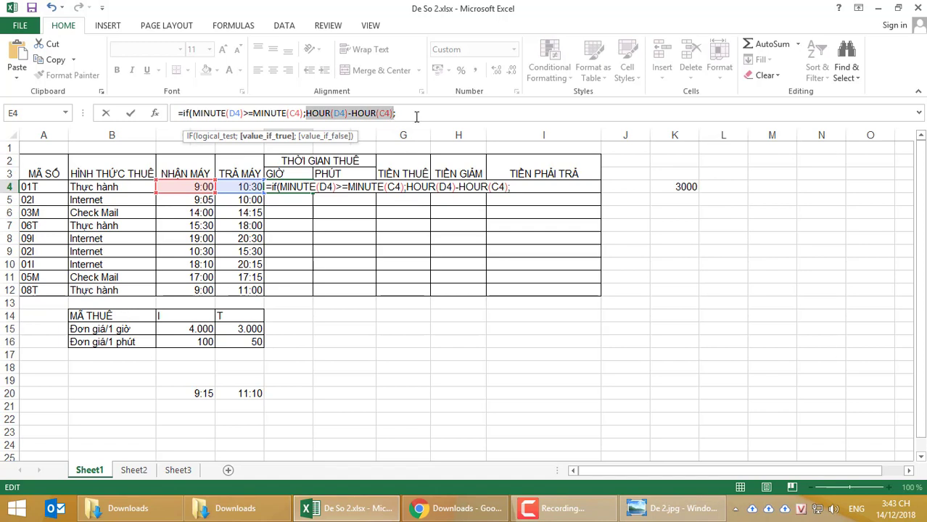
{"action": "left_click", "coordinate": [436, 118]}
{"action": "key", "text": "ctrl+v"}
{"action": "type", "text": "-1)"}
{"action": "key", "text": "Return"}
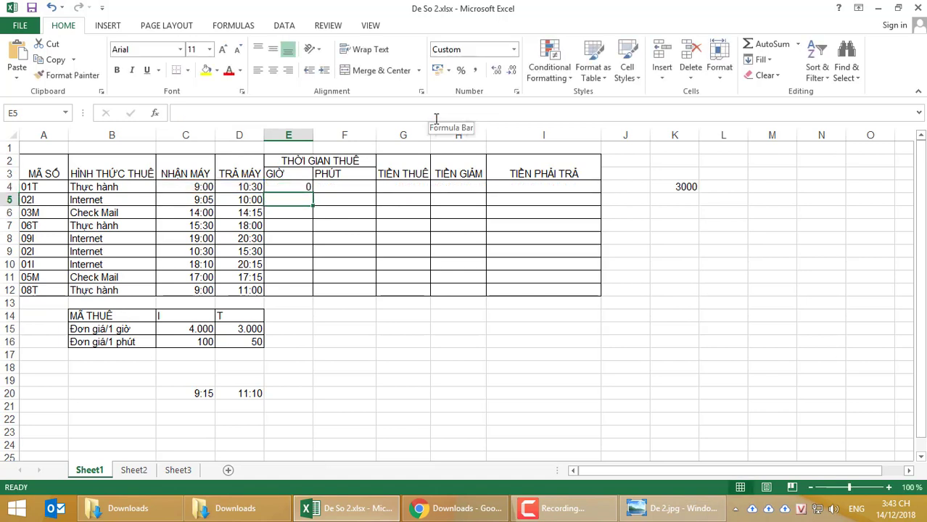
Step: Copy the condition from the E4 formula and test it in cell J4 as =MINUTE(D4)>=MINUTE(C4)
{"action": "left_click", "coordinate": [289, 185]}
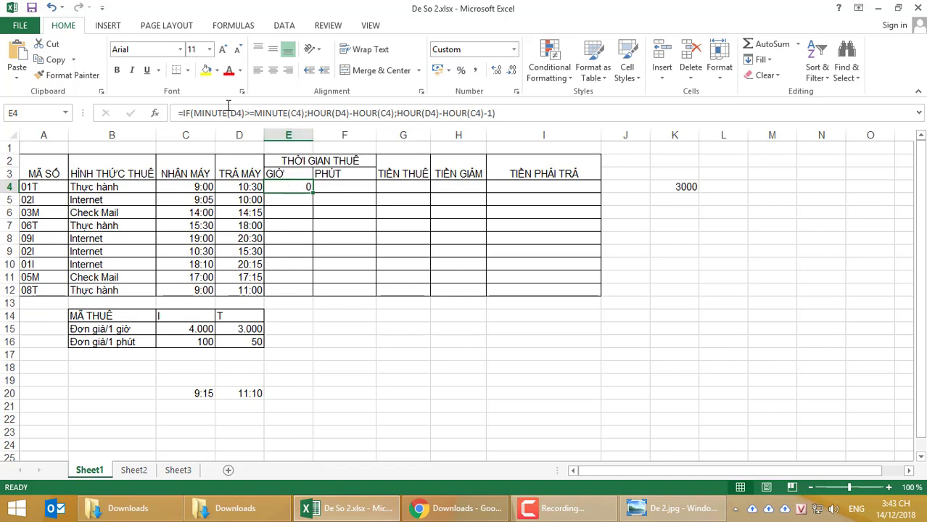
{"action": "left_click_drag", "start_coordinate": [193, 113], "coordinate": [304, 115]}
{"action": "key", "text": "ctrl+c"}
{"action": "key", "text": "Escape"}
{"action": "left_click", "coordinate": [628, 185]}
{"action": "type", "text": "="}
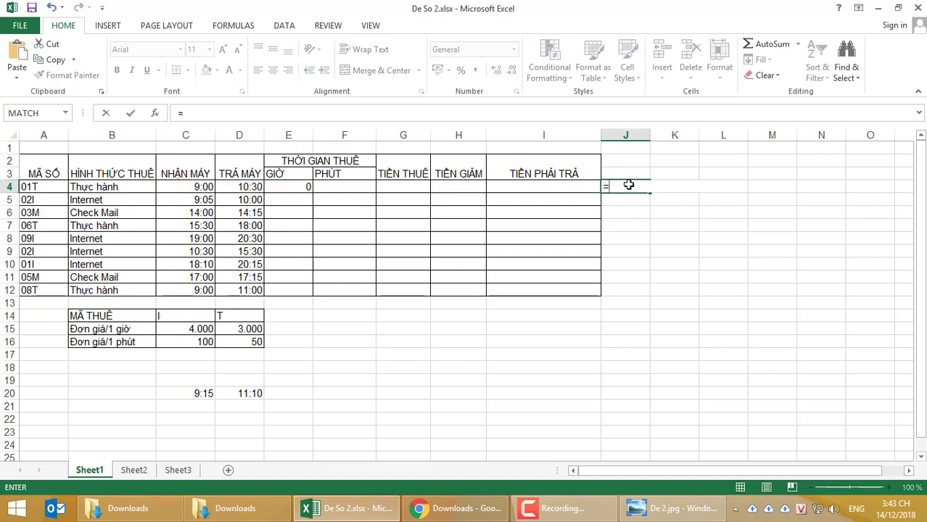
{"action": "key", "text": "ctrl+v"}
{"action": "key", "text": "Return"}
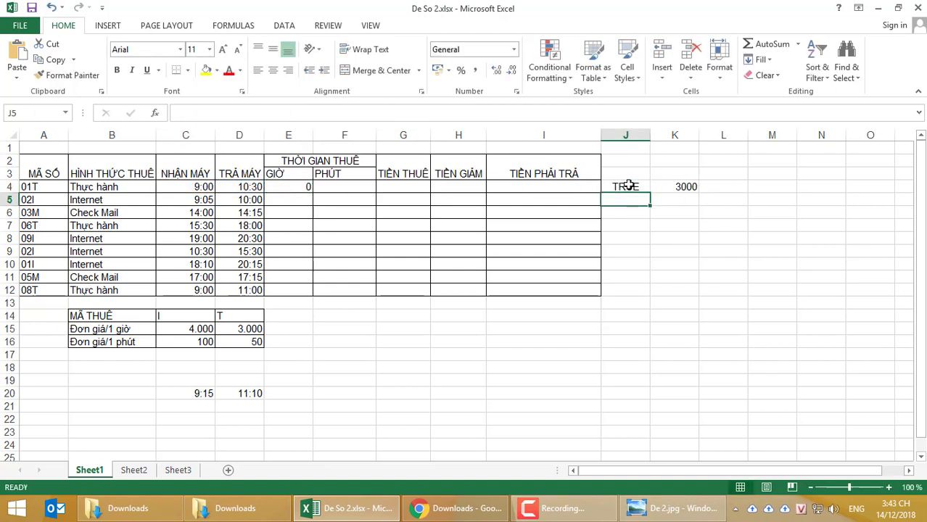
{"action": "left_click", "coordinate": [628, 186]}
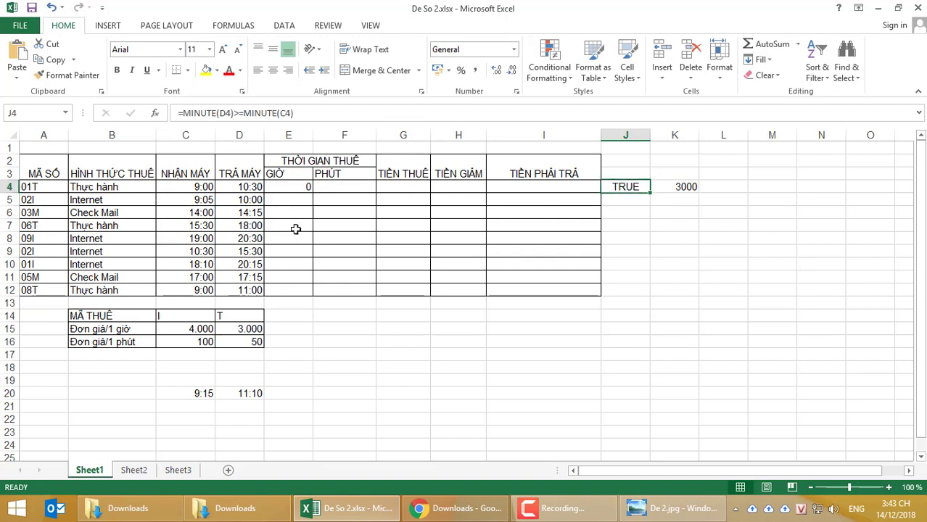
Step: Copy the value-if-true part of the E4 formula into cell K4 as =HOUR(D4)-HOUR(C4), and format K4 as General
{"action": "left_click", "coordinate": [286, 186]}
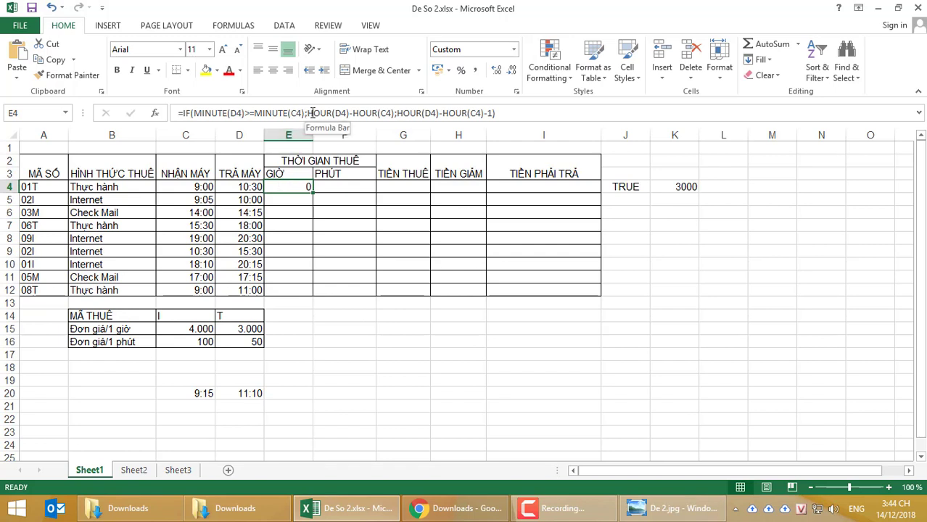
{"action": "left_click_drag", "start_coordinate": [310, 113], "coordinate": [394, 113]}
{"action": "key", "text": "ctrl+c"}
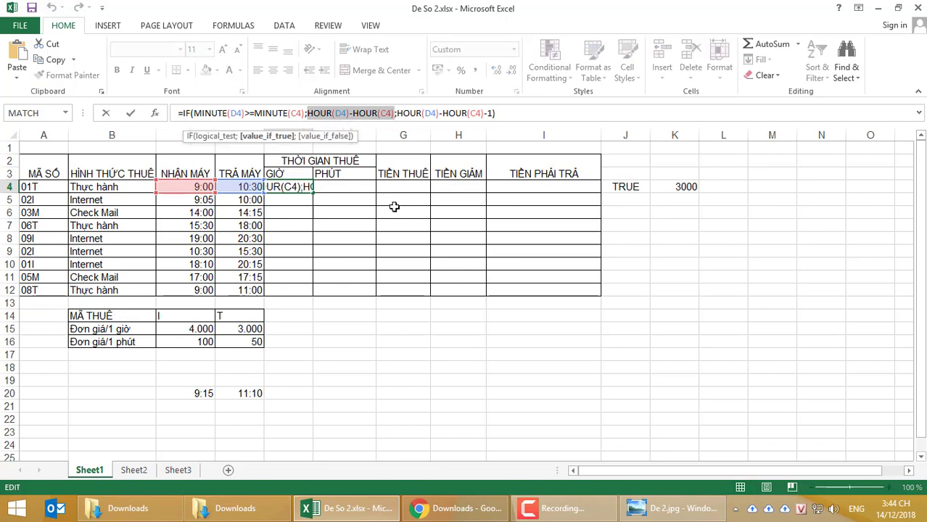
{"action": "key", "text": "Escape"}
{"action": "left_click", "coordinate": [693, 186]}
{"action": "type", "text": "="}
{"action": "key", "text": "ctrl+v"}
{"action": "key", "text": "Return"}
{"action": "left_click", "coordinate": [693, 186]}
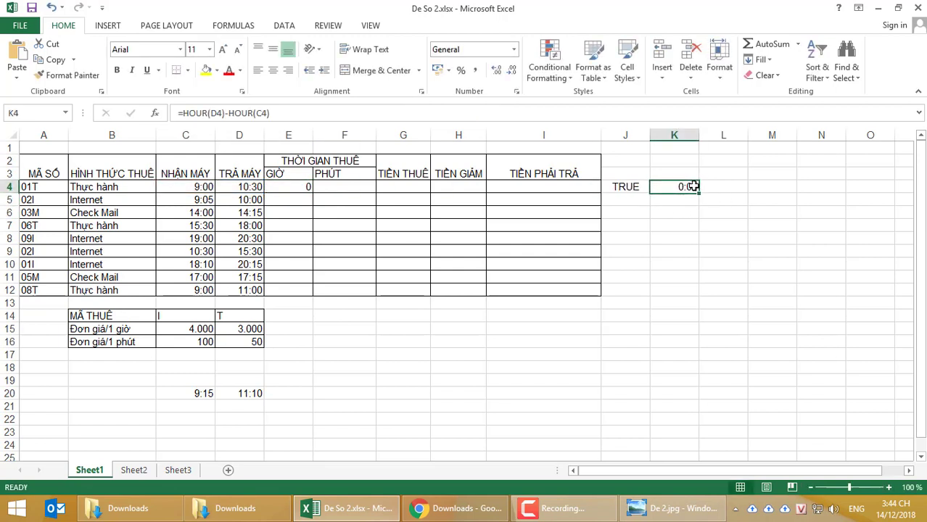
{"action": "left_click", "coordinate": [513, 50]}
{"action": "left_click", "coordinate": [454, 70]}
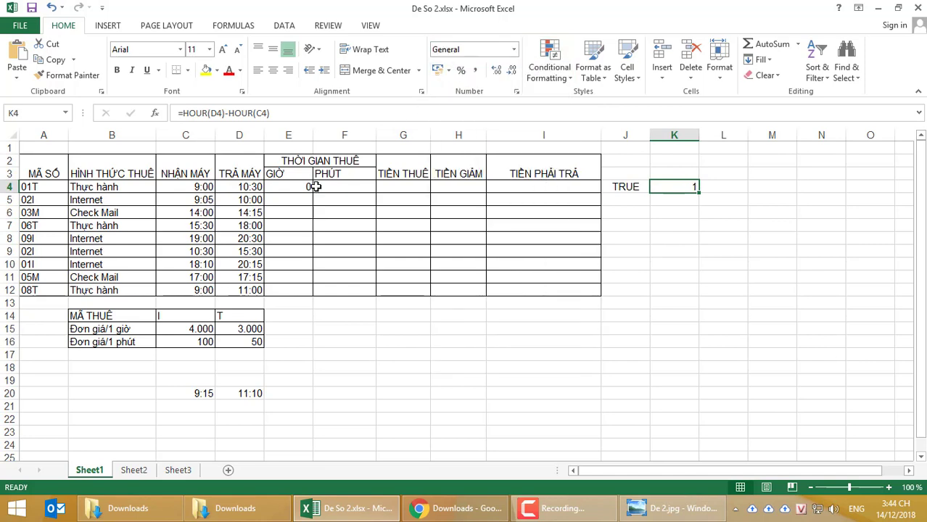
Step: Format cell E4 as General and fill its GIỜ formula down through E12
{"action": "left_click", "coordinate": [283, 187]}
{"action": "left_click", "coordinate": [513, 49]}
{"action": "left_click", "coordinate": [475, 65]}
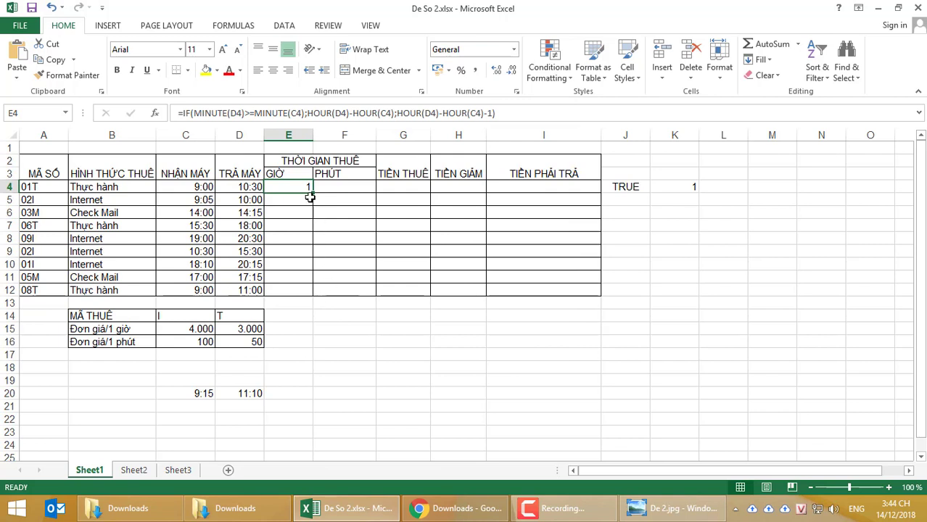
{"action": "left_click_drag", "start_coordinate": [313, 193], "coordinate": [311, 292]}
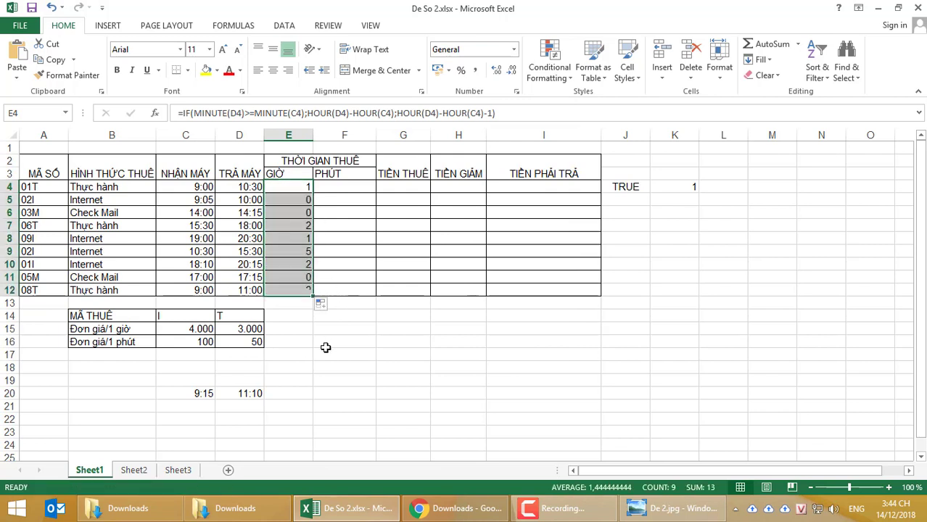
Step: Check the GIỜ results in rows 11, 6 and 5 against their NHẬN MÁY and TRẢ MÁY times
{"action": "left_click", "coordinate": [325, 347]}
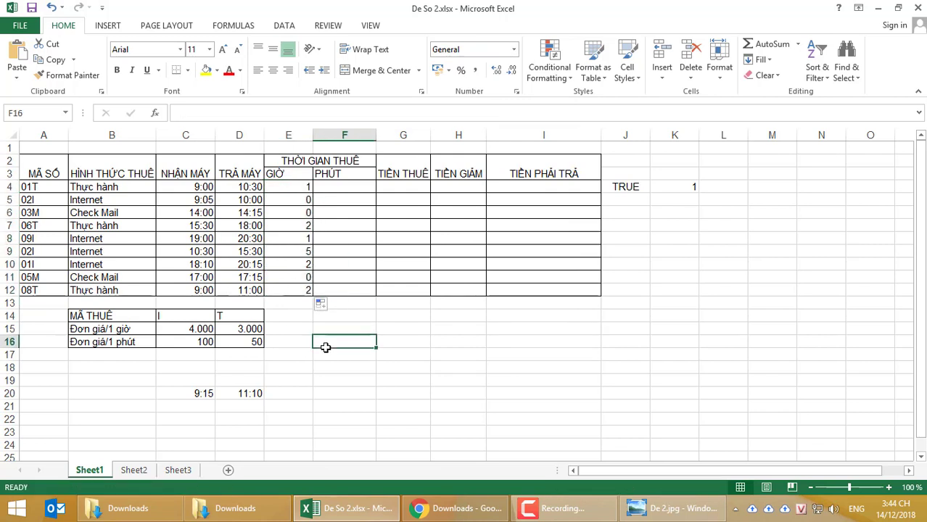
{"action": "left_click", "coordinate": [187, 279]}
{"action": "left_click", "coordinate": [255, 276]}
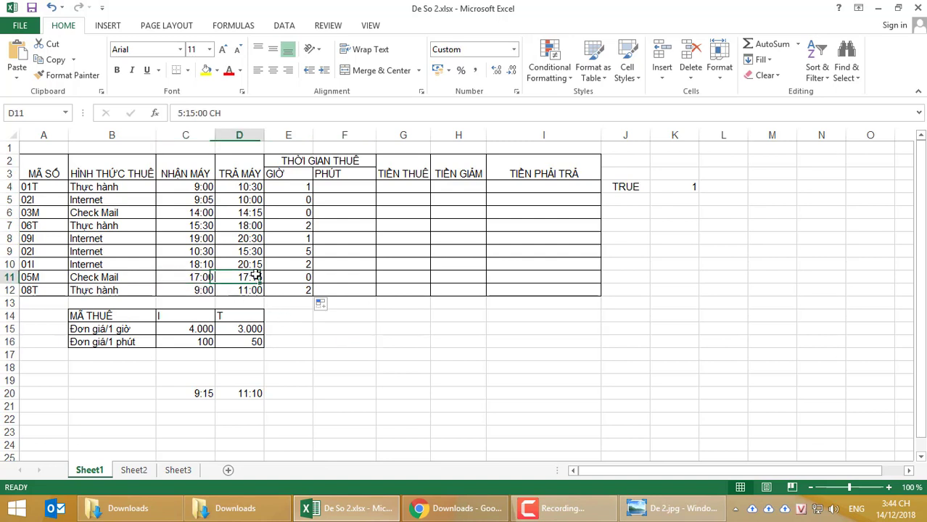
{"action": "left_click", "coordinate": [288, 278]}
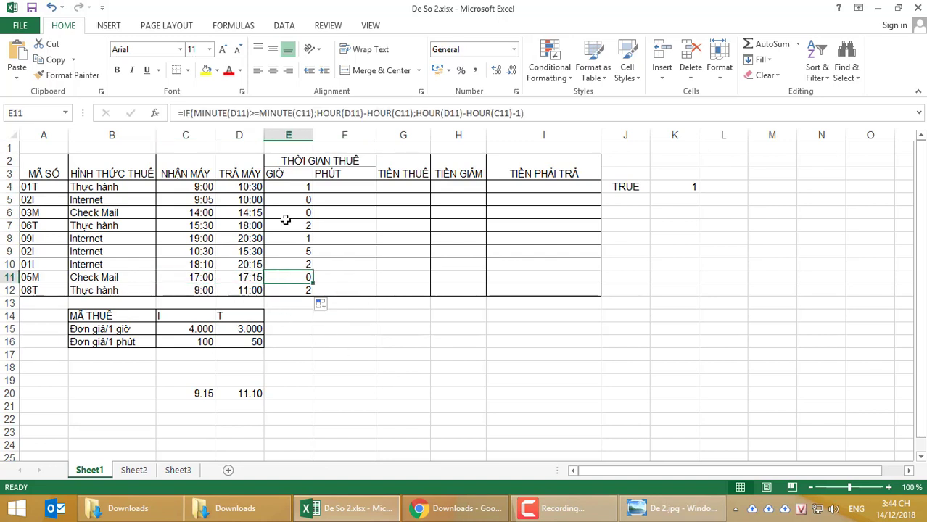
{"action": "left_click", "coordinate": [200, 212]}
{"action": "left_click", "coordinate": [246, 212]}
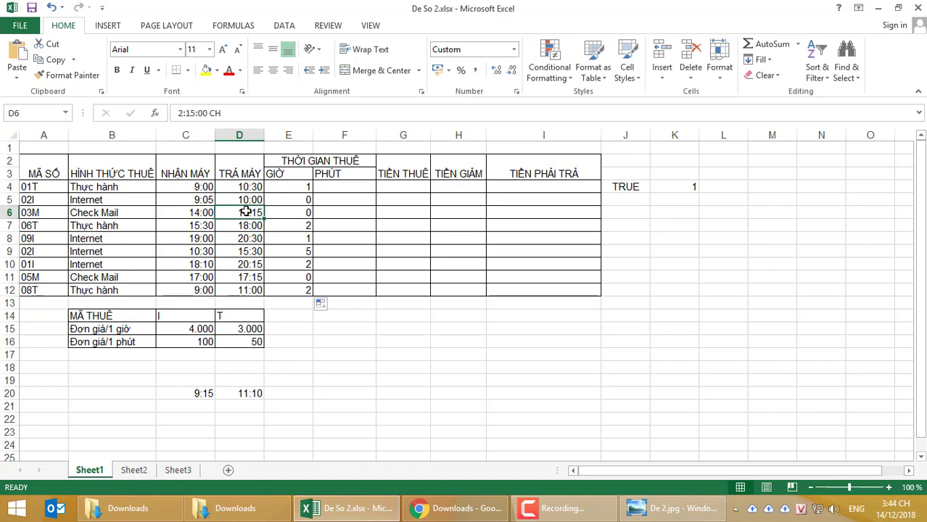
{"action": "left_click", "coordinate": [181, 201]}
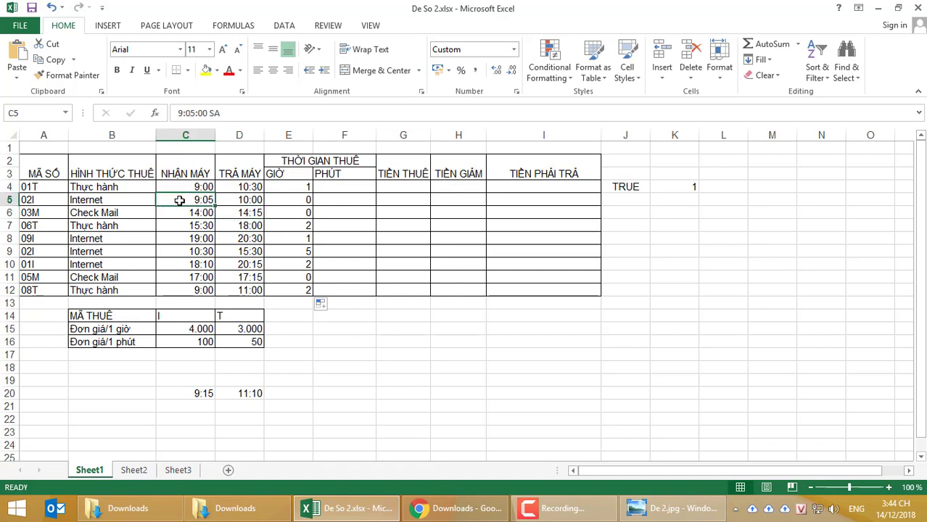
{"action": "left_click", "coordinate": [243, 200]}
{"action": "left_click", "coordinate": [284, 201]}
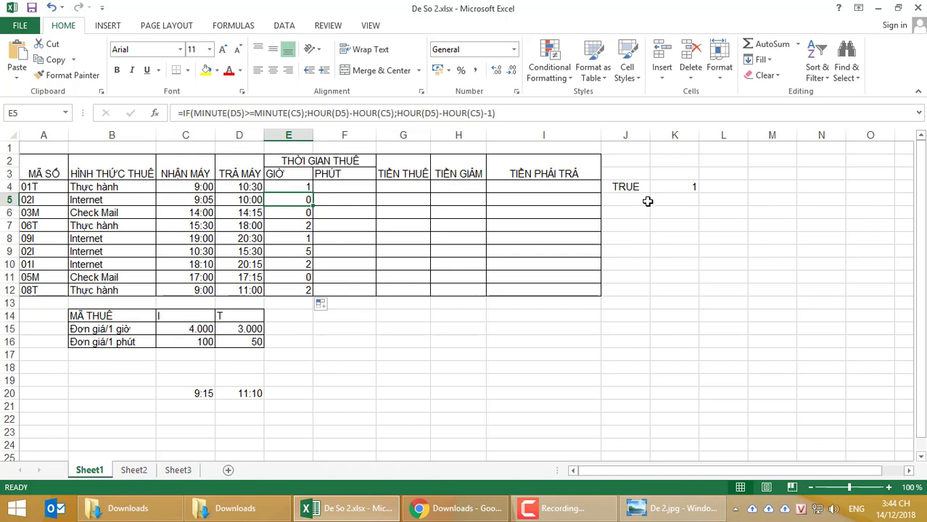
Step: Clear the test formula in K4 and replace it with =E4*C15 to test multiplying the hours by the hourly rate
{"action": "left_click", "coordinate": [683, 186]}
{"action": "key", "text": "Delete"}
{"action": "left_click", "coordinate": [765, 187]}
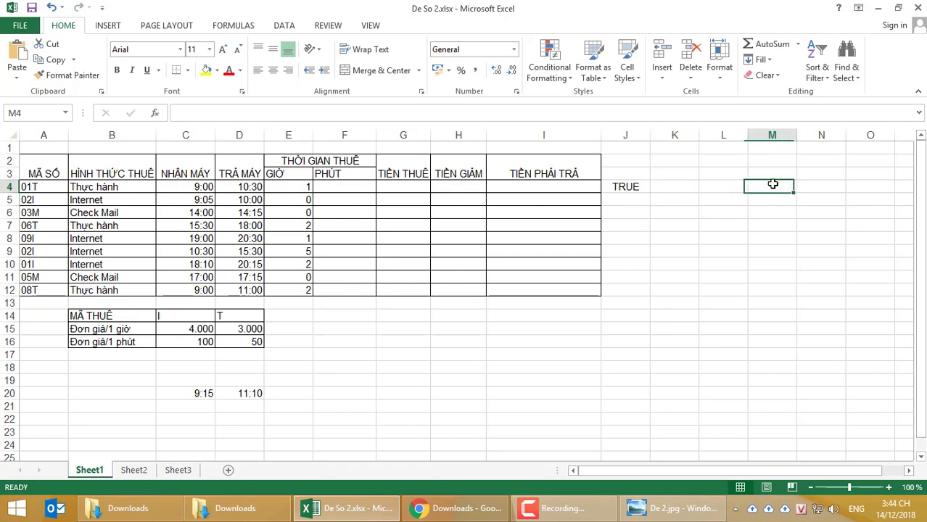
{"action": "left_click", "coordinate": [664, 186]}
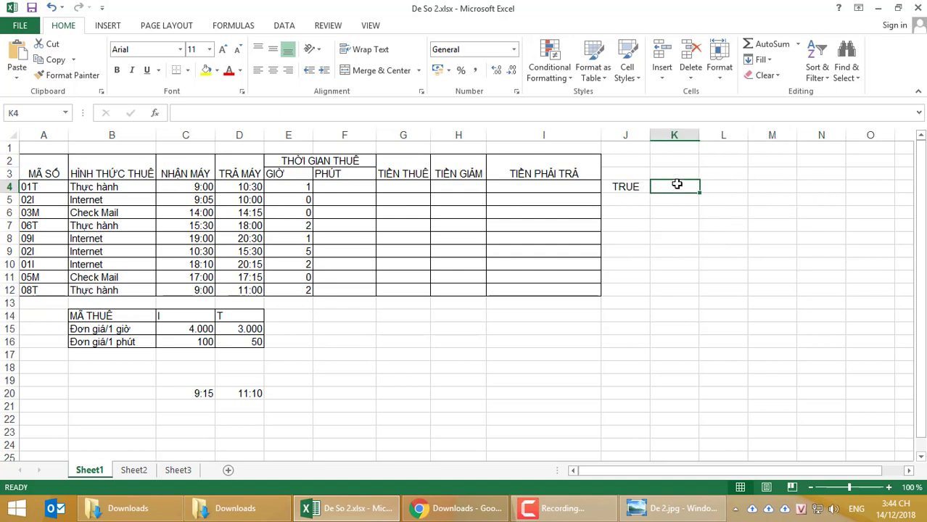
{"action": "type", "text": "="}
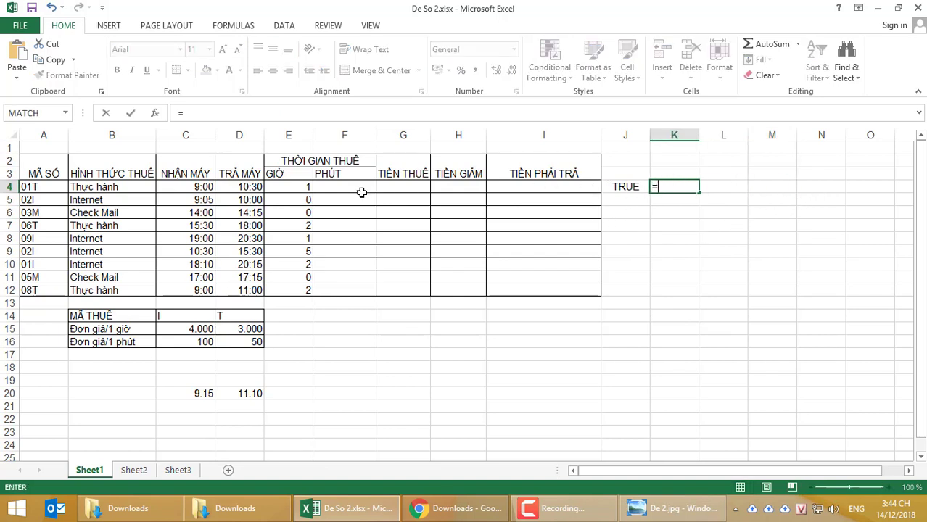
{"action": "left_click", "coordinate": [290, 188]}
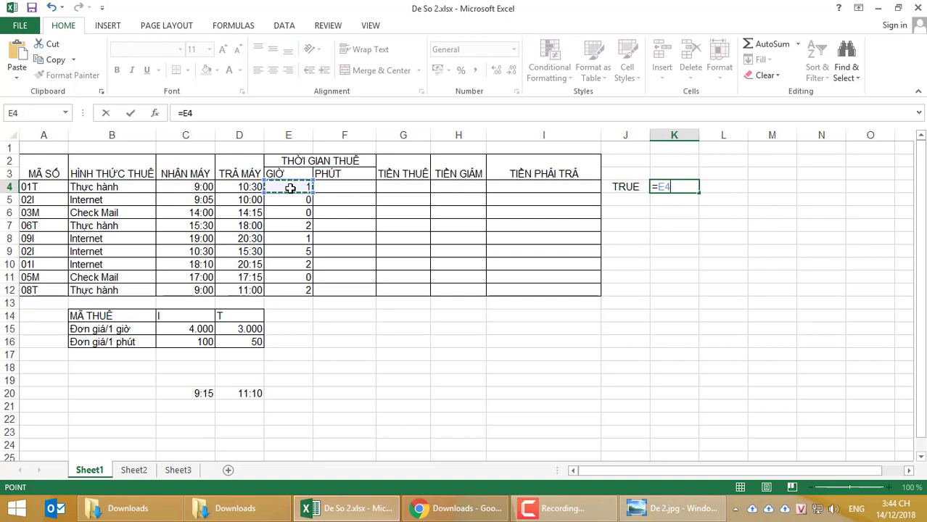
{"action": "type", "text": "*"}
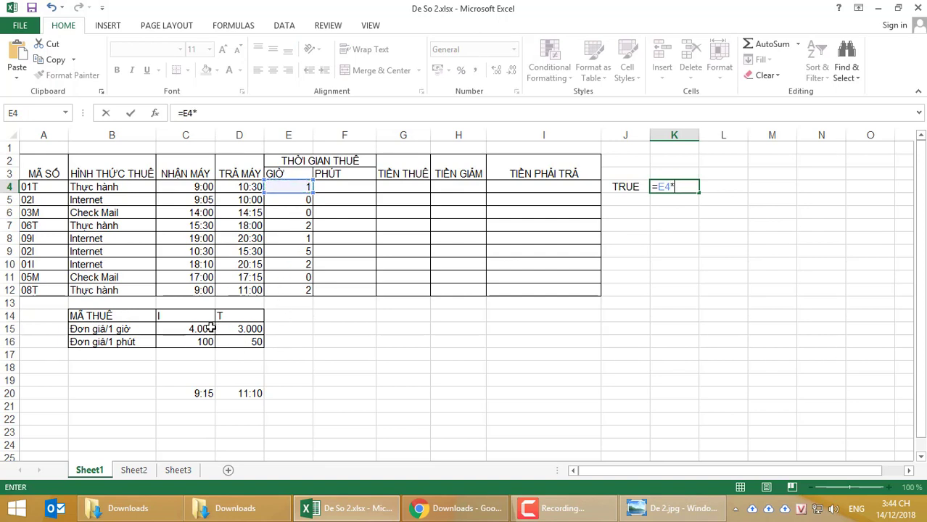
{"action": "left_click", "coordinate": [184, 329]}
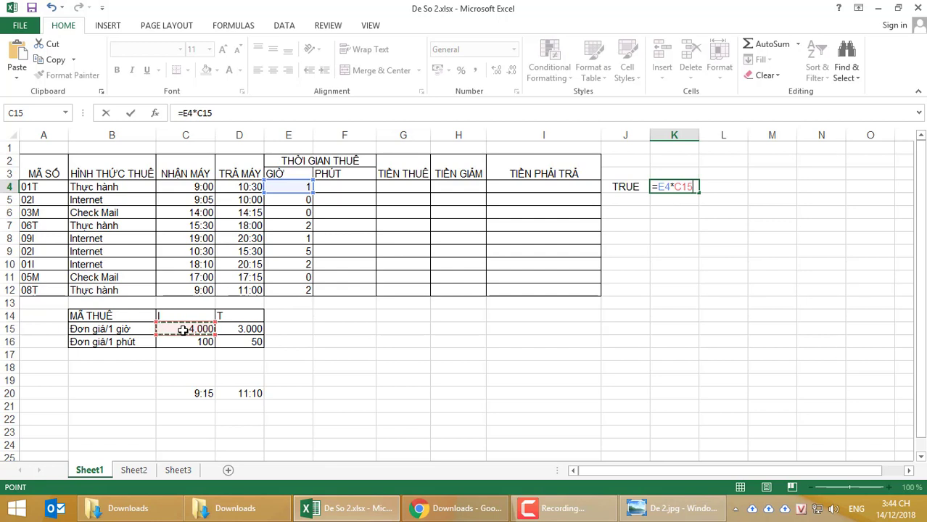
{"action": "key", "text": "ctrl+Return"}
{"action": "key", "text": "Return"}
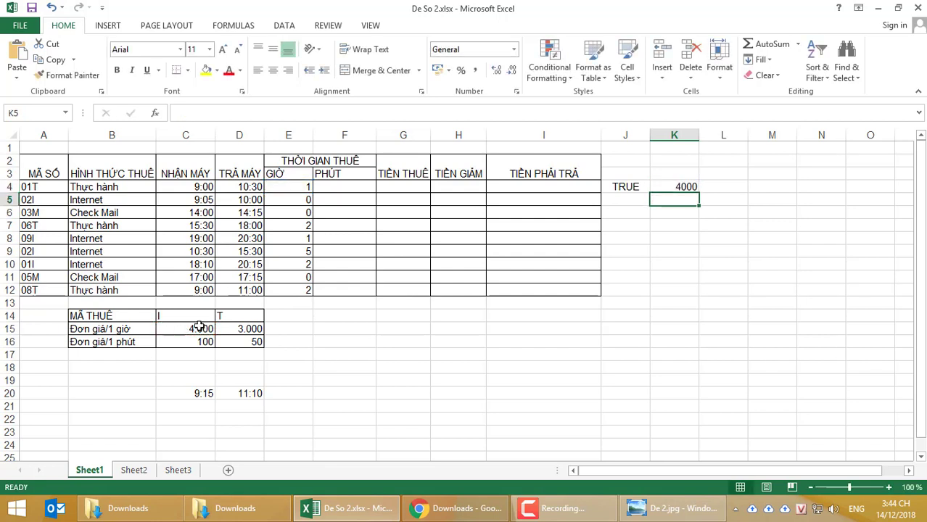
{"action": "left_click", "coordinate": [199, 327]}
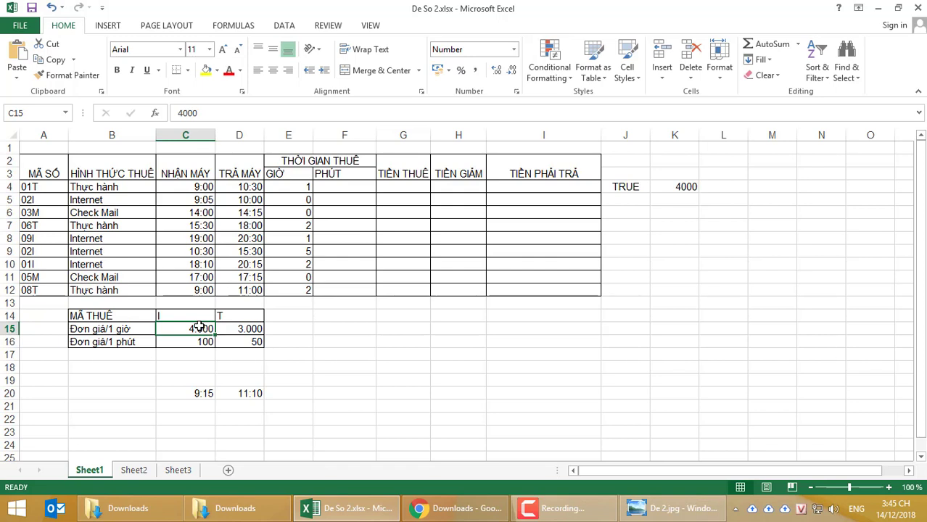
Step: Try to copy cell E4 with its formula into the PHÚT cell F4 and inspect the pasted cell references
{"action": "left_click", "coordinate": [344, 187]}
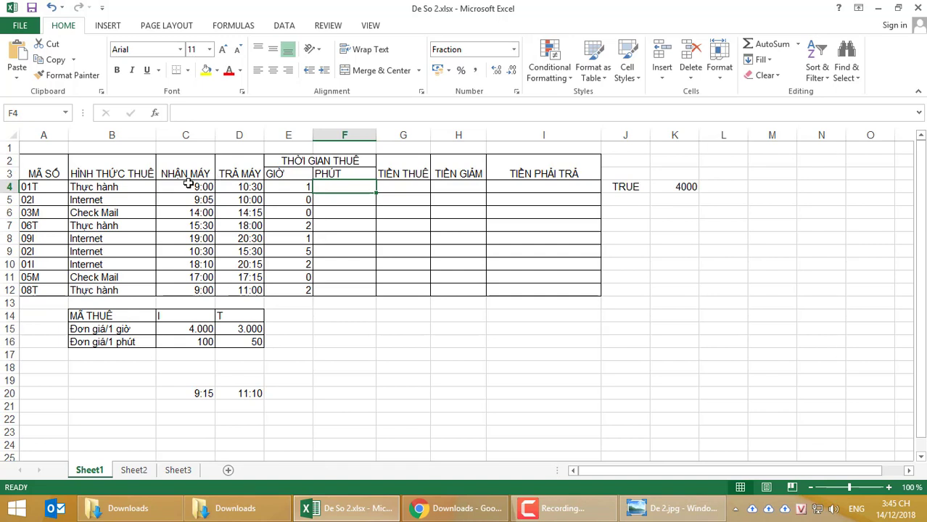
{"action": "left_click", "coordinate": [289, 185]}
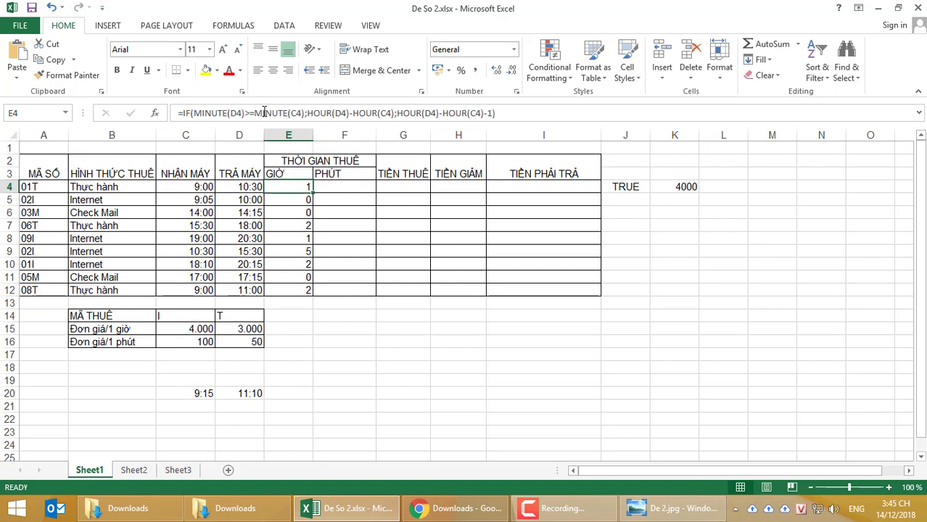
{"action": "left_click", "coordinate": [180, 113]}
{"action": "left_click", "coordinate": [517, 112]}
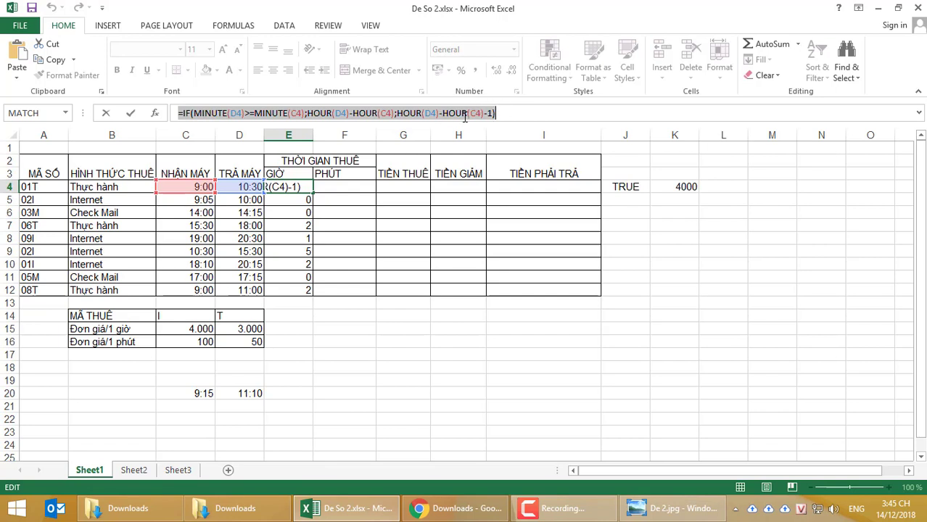
{"action": "left_click", "coordinate": [293, 188]}
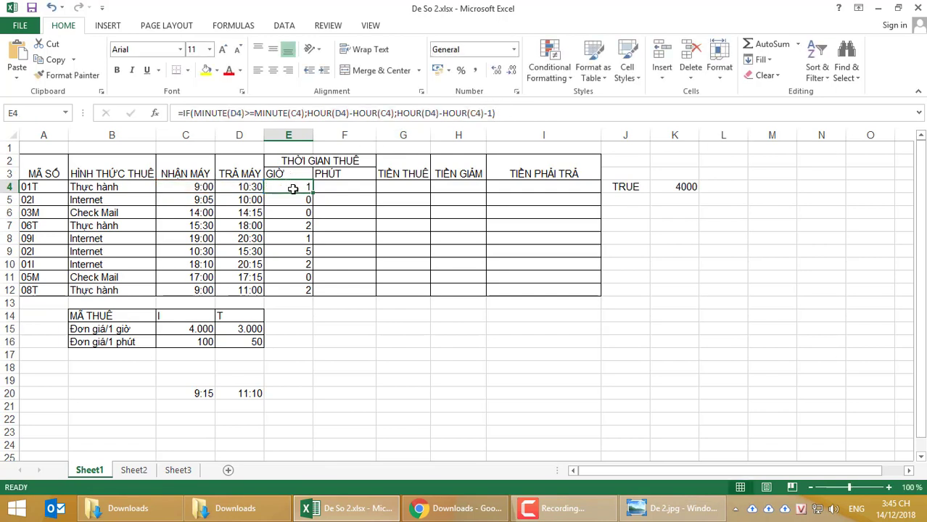
{"action": "key", "text": "ctrl+c"}
{"action": "left_click", "coordinate": [355, 186]}
{"action": "key", "text": "ctrl+v"}
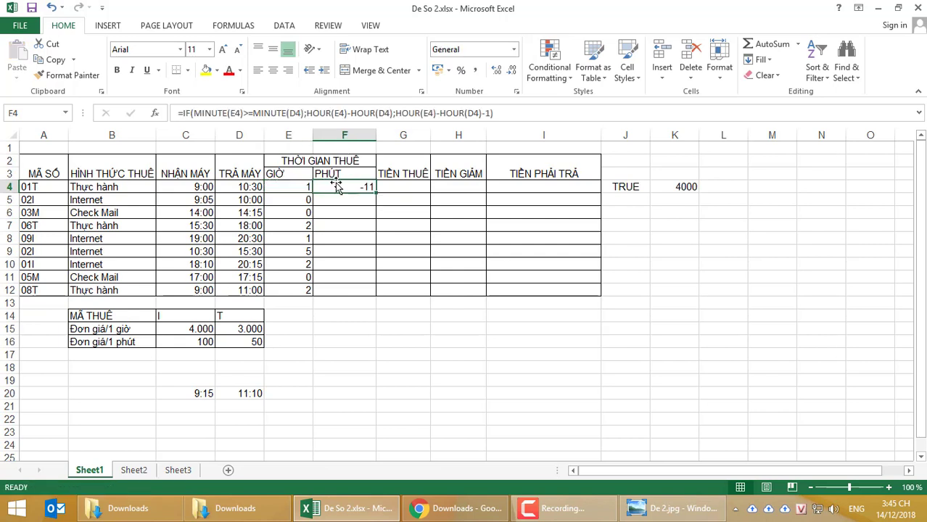
{"action": "double_click", "coordinate": [336, 186]}
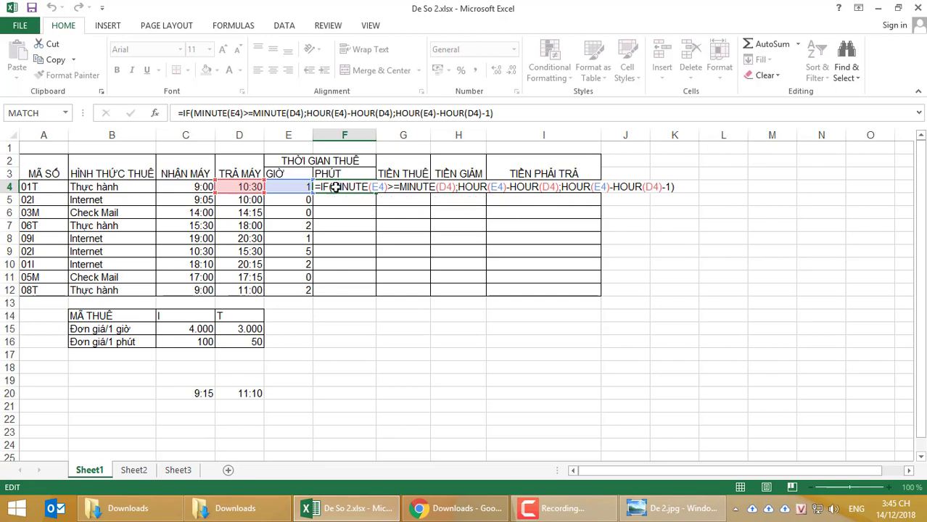
{"action": "key", "text": "Escape"}
Step: Copy the E4 formula as text into cell F4 so its references to C4 and D4 are kept
{"action": "left_click", "coordinate": [290, 186]}
{"action": "left_click_drag", "start_coordinate": [177, 113], "coordinate": [541, 109]}
{"action": "key", "text": "ctrl+c"}
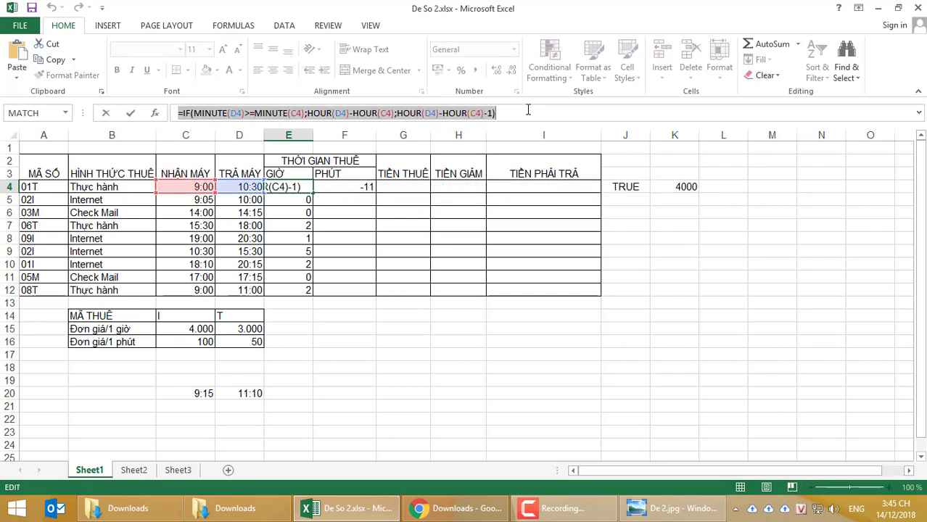
{"action": "left_click", "coordinate": [366, 186]}
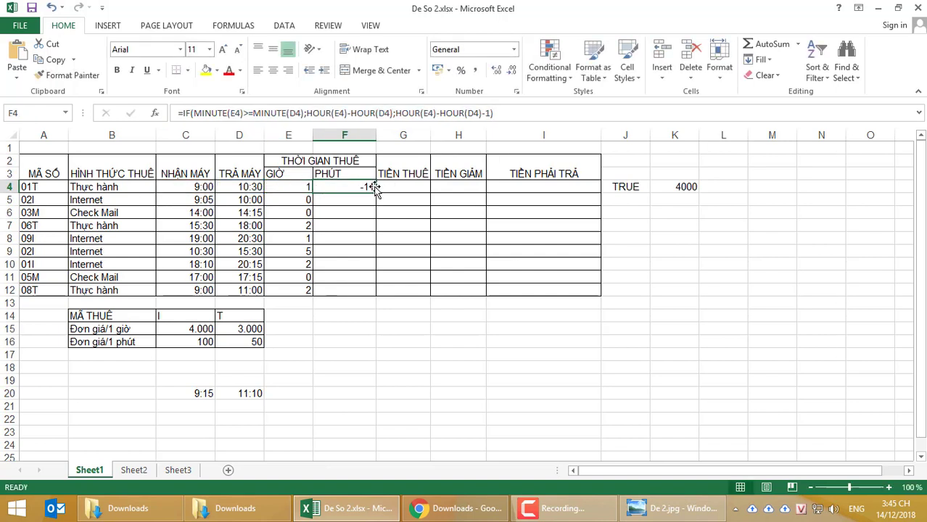
{"action": "key", "text": "ctrl+v"}
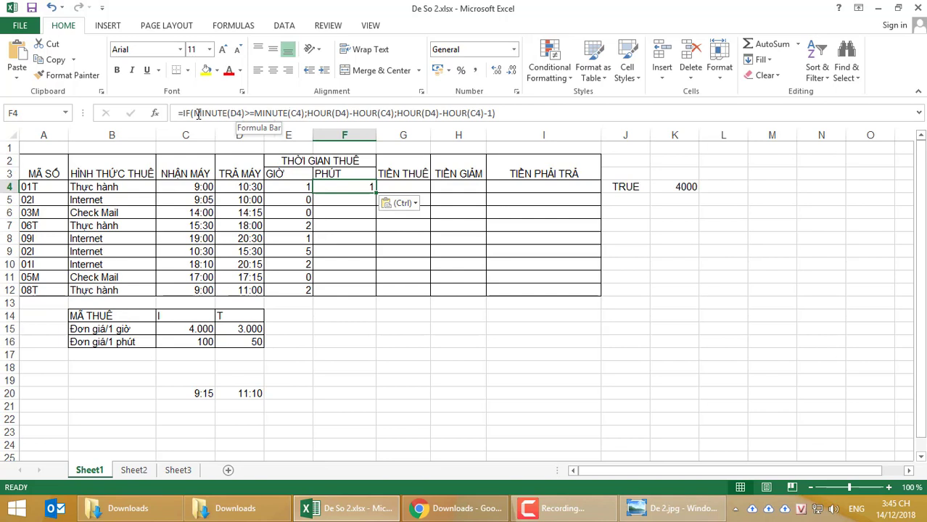
Step: Change the value-if-true argument of the F4 formula to MINUTE(D4)-MINUTE(C4)
{"action": "left_click_drag", "start_coordinate": [194, 113], "coordinate": [307, 114]}
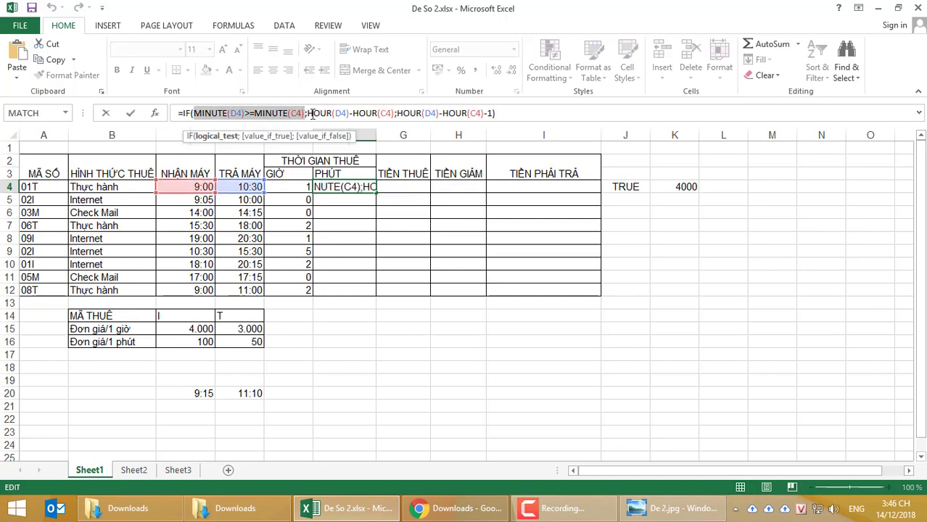
{"action": "left_click_drag", "start_coordinate": [307, 114], "coordinate": [396, 115]}
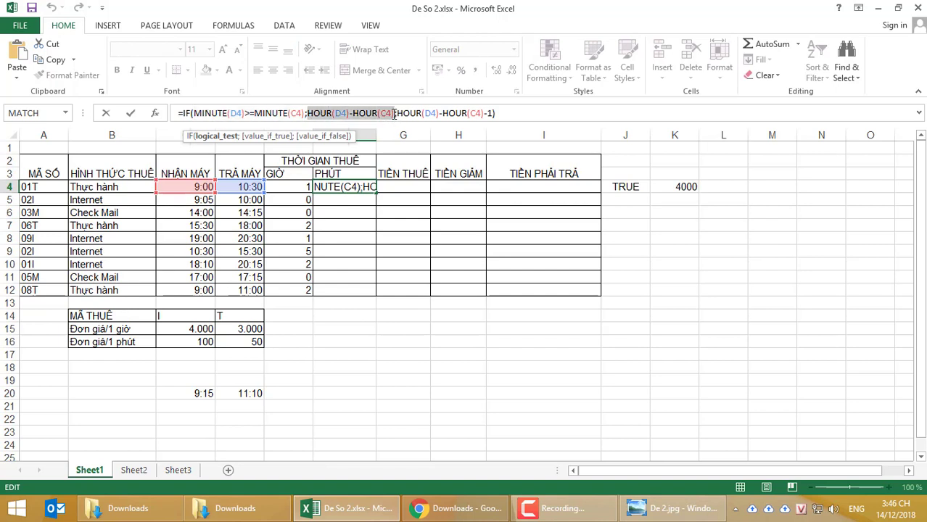
{"action": "key", "text": "ctrl+v"}
{"action": "left_click", "coordinate": [366, 113]}
{"action": "key", "text": "BackSpace"}
{"action": "key", "text": "BackSpace"}
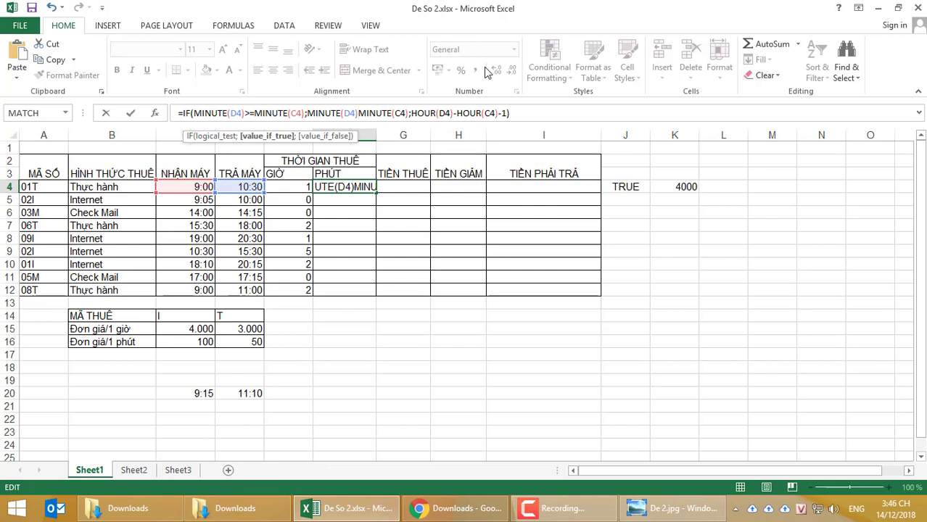
{"action": "type", "text": "-"}
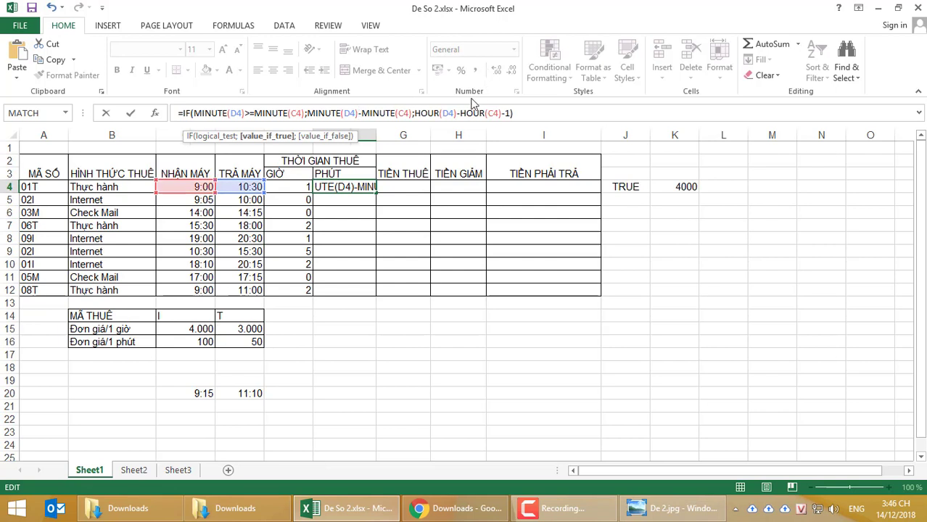
Step: Change the value-if-false argument of the F4 formula to 60+MINUTE(D4)-MINUTE(C4) and enter the formula
{"action": "left_click_drag", "start_coordinate": [415, 113], "coordinate": [514, 113]}
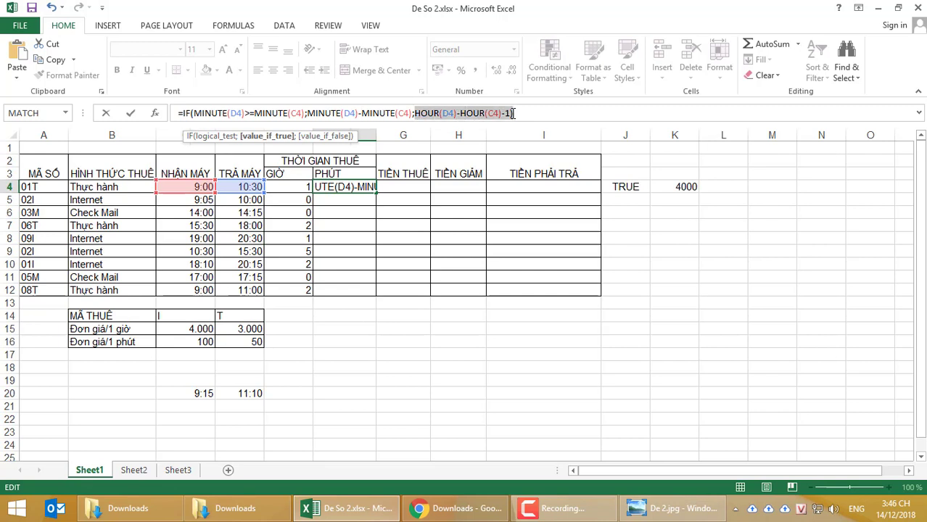
{"action": "key", "text": "ctrl+v"}
{"action": "left_click", "coordinate": [416, 113]}
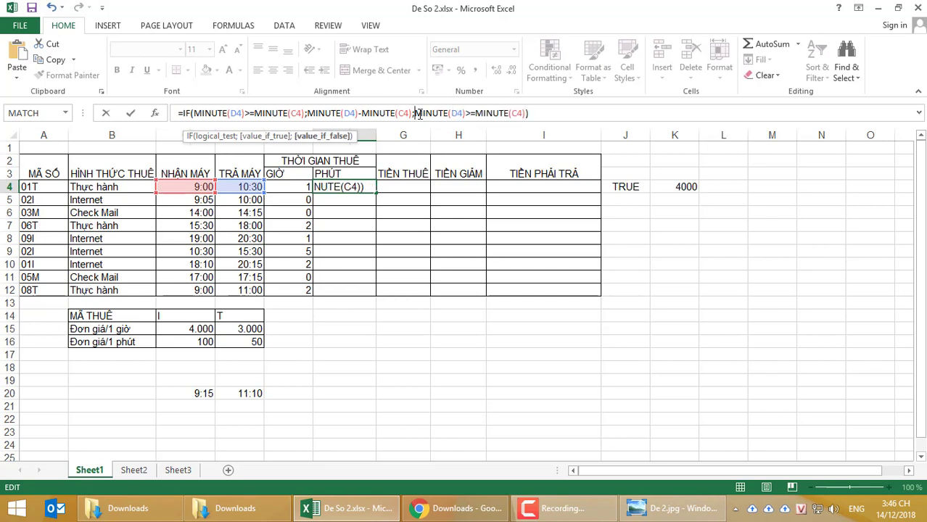
{"action": "type", "text": "60+"}
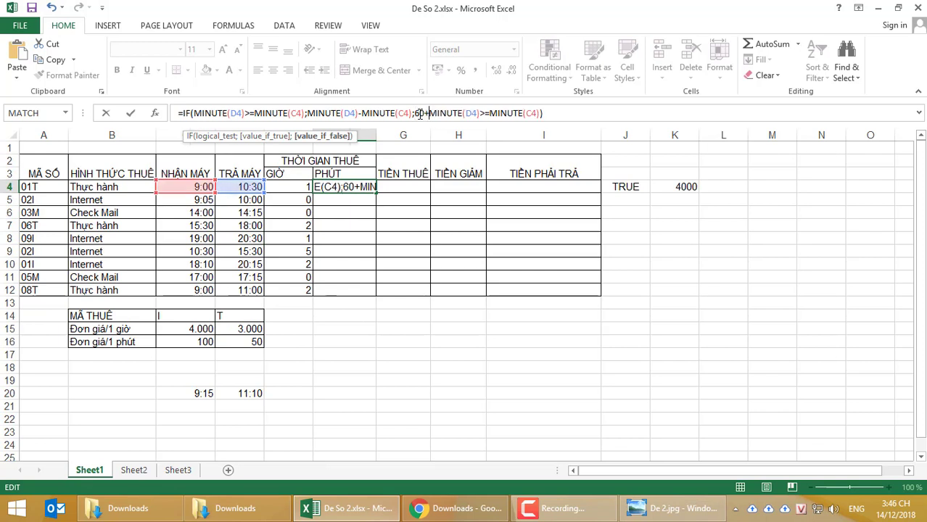
{"action": "key", "text": "Right"}
{"action": "key", "text": "Right"}
{"action": "key", "text": "Right"}
{"action": "key", "text": "Right"}
{"action": "key", "text": "Right"}
{"action": "key", "text": "Right"}
{"action": "key", "text": "Right"}
{"action": "key", "text": "Right"}
{"action": "key", "text": "Right"}
{"action": "key", "text": "Right"}
{"action": "key", "text": "Right"}
{"action": "key", "text": "Delete"}
{"action": "key", "text": "BackSpace"}
{"action": "type", "text": "-"}
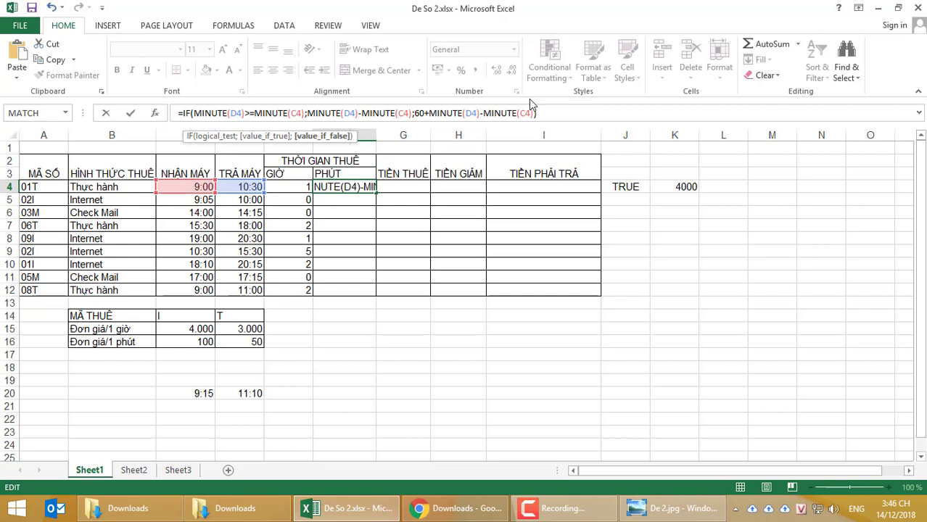
{"action": "key", "text": "Return"}
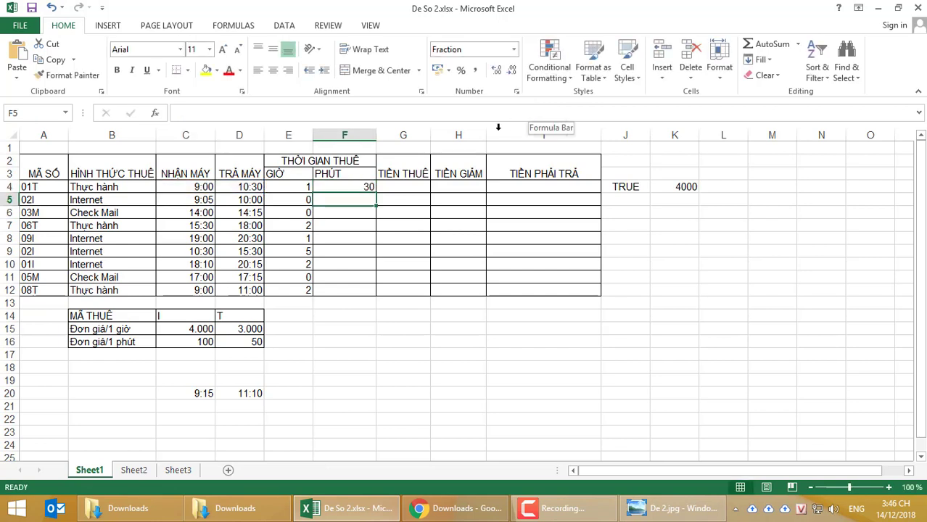
Step: Fill the PHÚT formula from F4 down through F12 and check row 9 against its start and end times
{"action": "left_click", "coordinate": [363, 186]}
{"action": "left_click_drag", "start_coordinate": [375, 193], "coordinate": [370, 294]}
{"action": "left_click", "coordinate": [342, 365]}
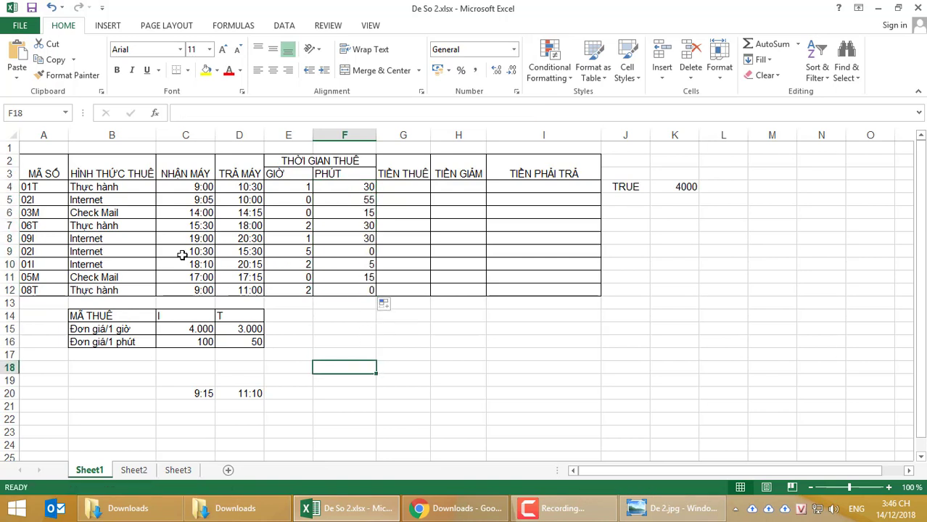
{"action": "left_click", "coordinate": [182, 254]}
{"action": "left_click", "coordinate": [236, 252]}
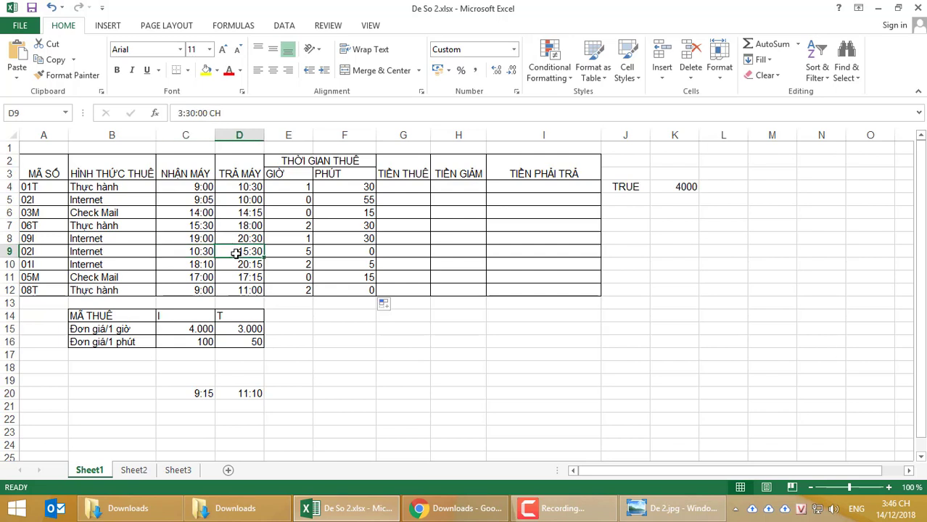
{"action": "left_click", "coordinate": [288, 250]}
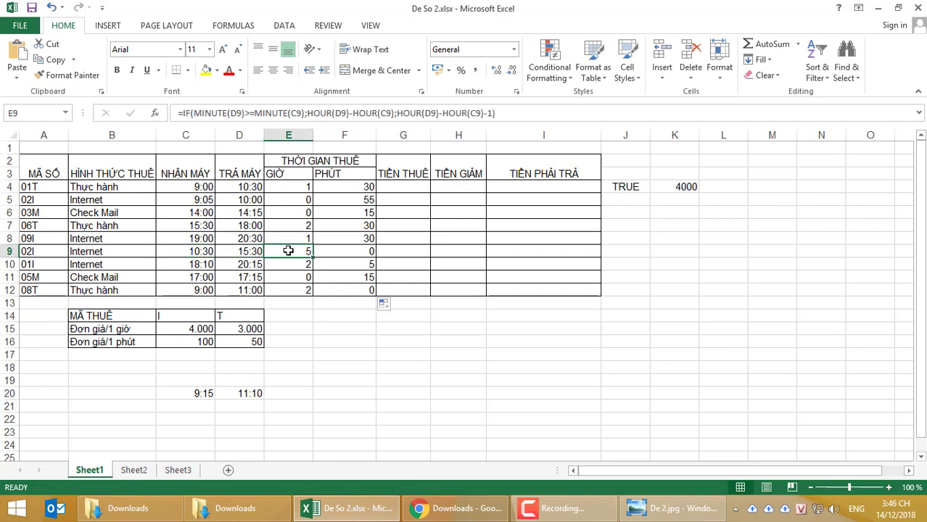
Step: Delete the scratch times in row 20 and the test values in columns J and K
{"action": "left_click", "coordinate": [339, 249]}
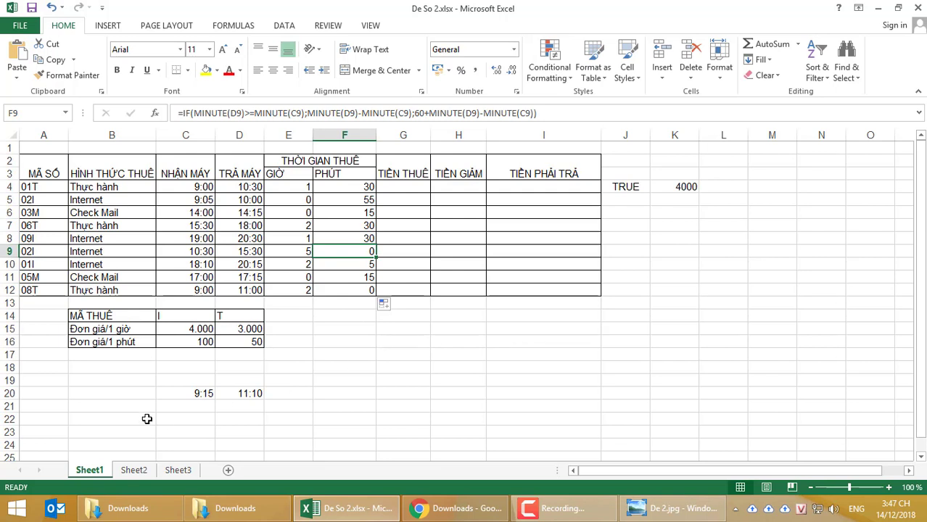
{"action": "left_click", "coordinate": [13, 393]}
{"action": "key", "text": "Delete"}
{"action": "left_click_drag", "start_coordinate": [625, 135], "coordinate": [672, 132]}
{"action": "key", "text": "Delete"}
{"action": "left_click", "coordinate": [458, 380]}
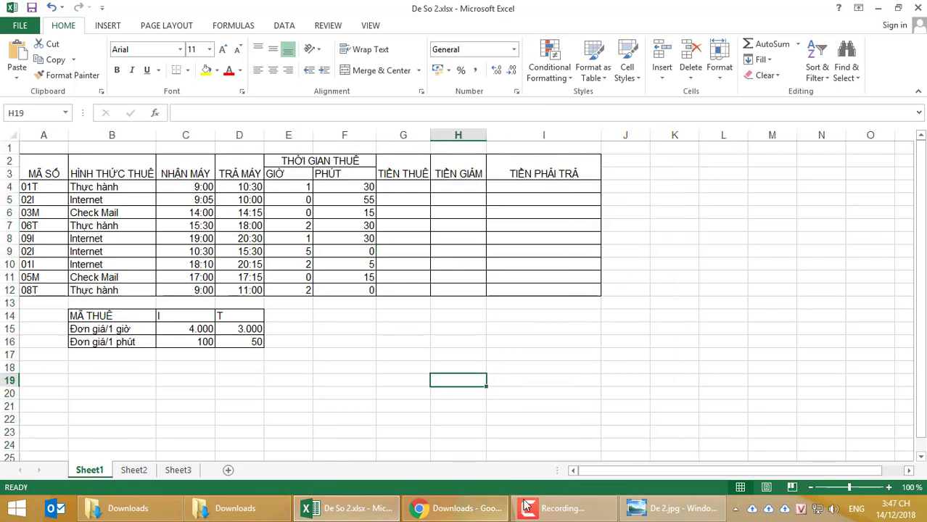
Step: Read the TIỀN THUÊ rules in De 2.jpg and compare them with the MÃ SỐ codes in A4:A8 of the workbook
{"action": "left_click", "coordinate": [663, 508]}
{"action": "left_click_drag", "start_coordinate": [431, 398], "coordinate": [433, 209]}
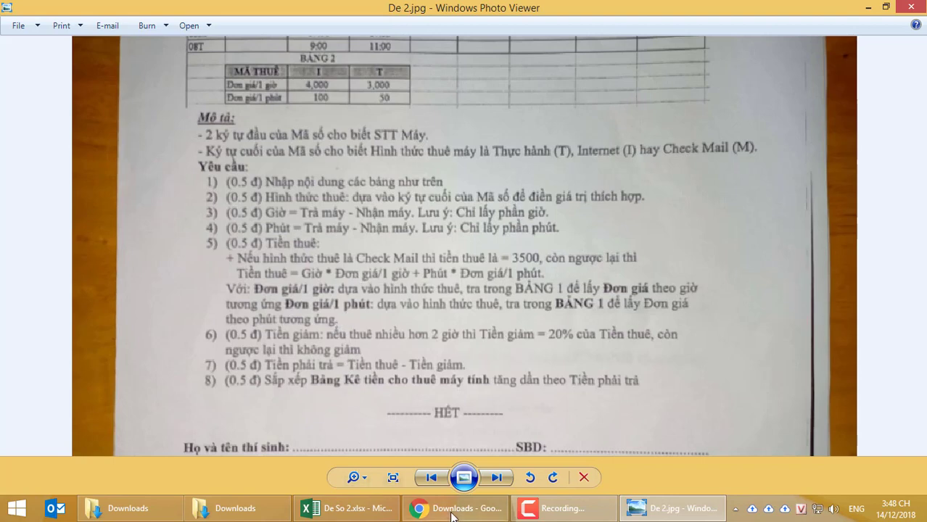
{"action": "left_click", "coordinate": [346, 507]}
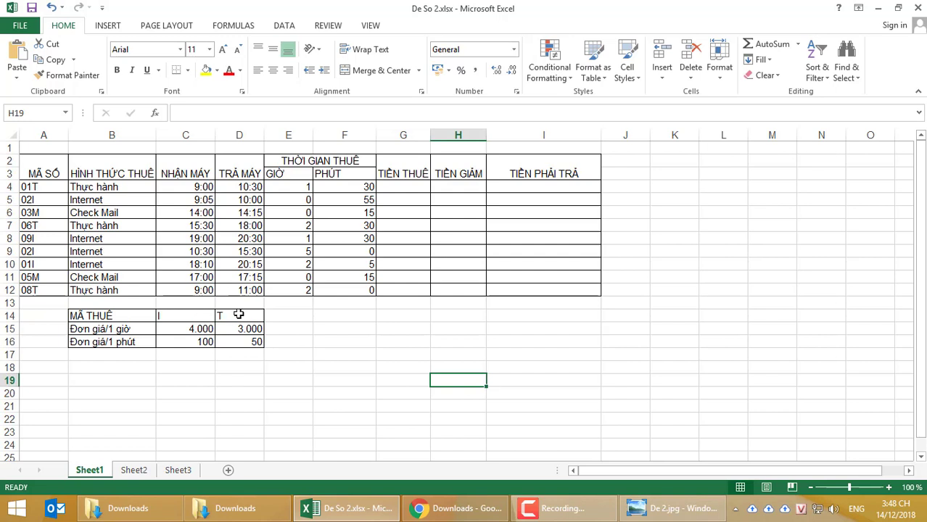
{"action": "left_click", "coordinate": [51, 187]}
{"action": "left_click", "coordinate": [51, 200]}
{"action": "left_click", "coordinate": [50, 212]}
{"action": "left_click", "coordinate": [49, 225]}
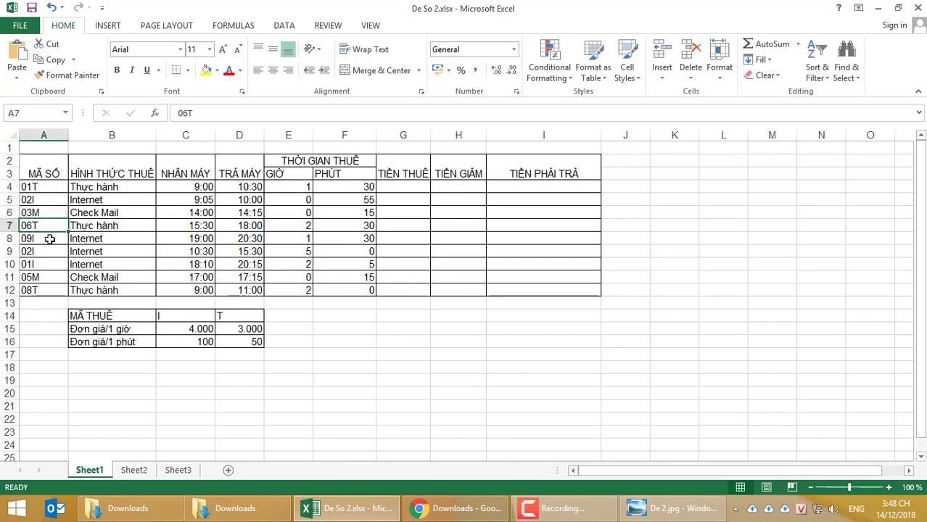
{"action": "left_click", "coordinate": [49, 238]}
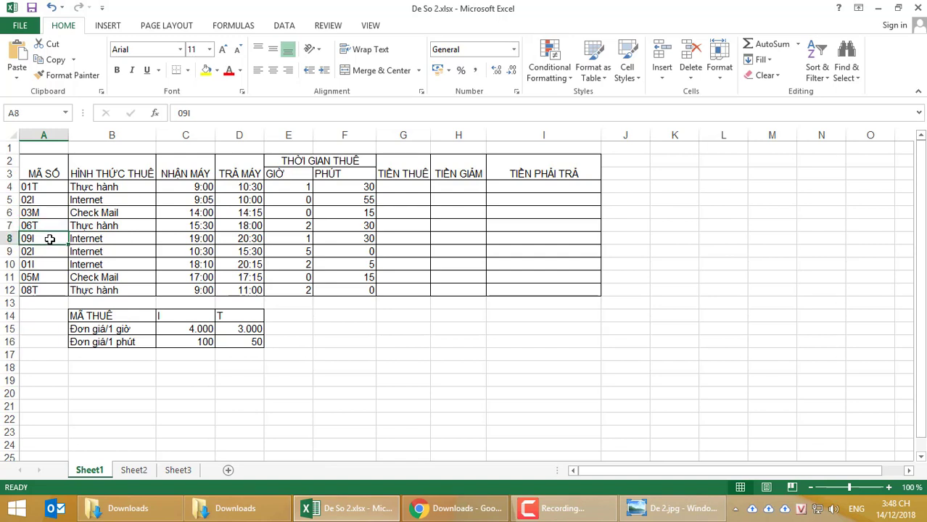
{"action": "left_click", "coordinate": [53, 212]}
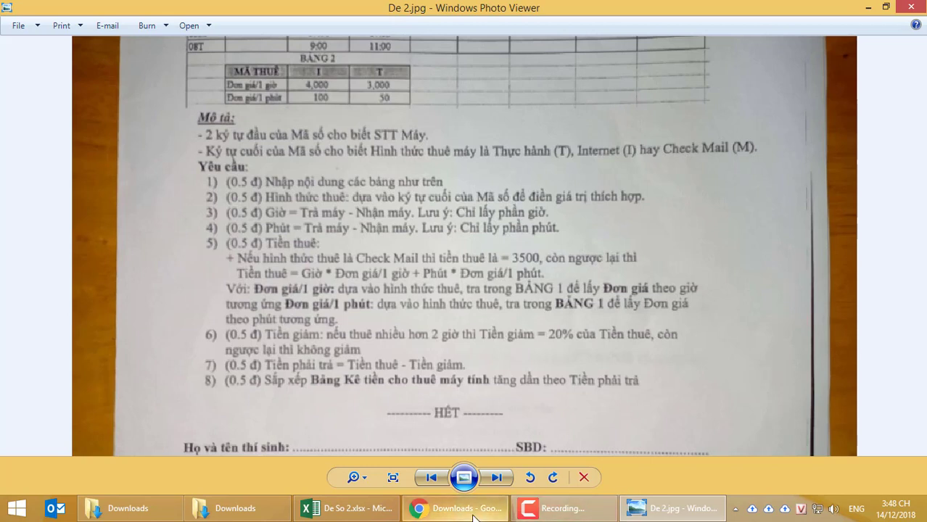
Step: Check the code in A5 and reread the TIỀN THUÊ requirement and unit price table in De 2.jpg
{"action": "left_click", "coordinate": [327, 511]}
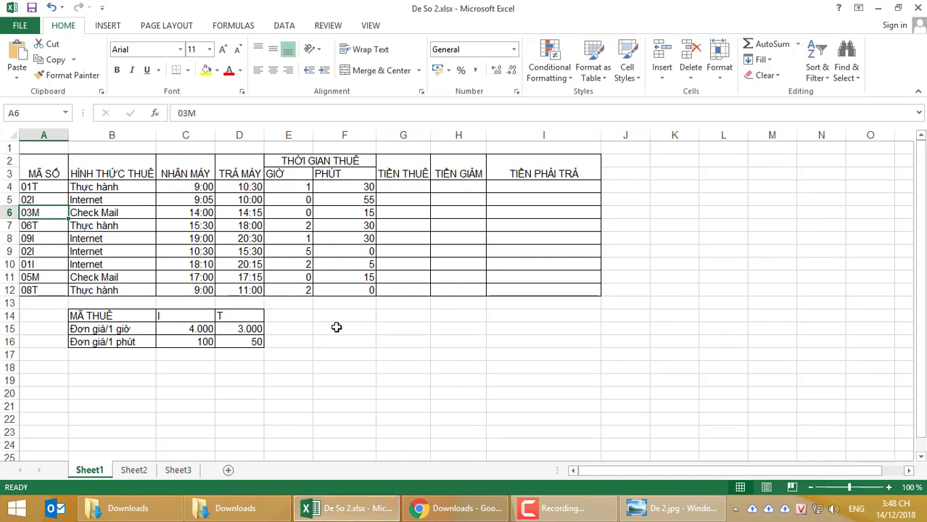
{"action": "left_click", "coordinate": [34, 199]}
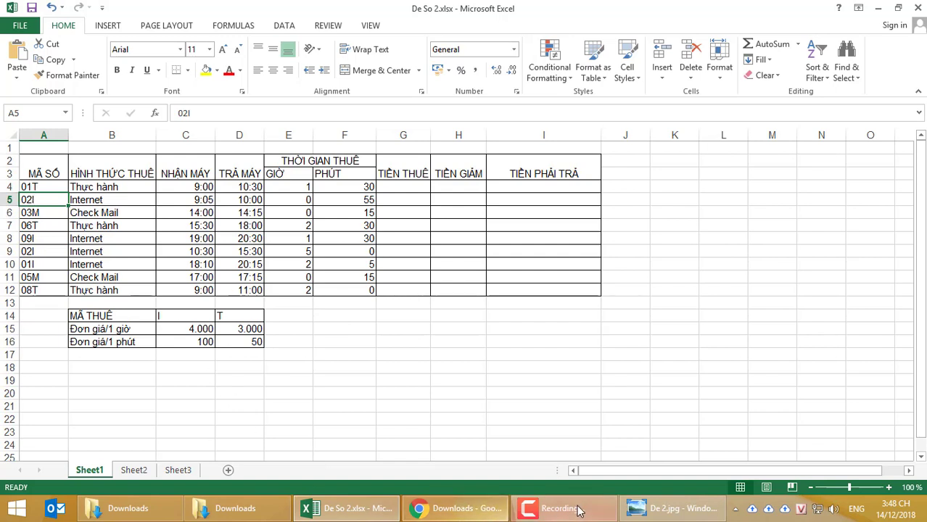
{"action": "left_click", "coordinate": [656, 508]}
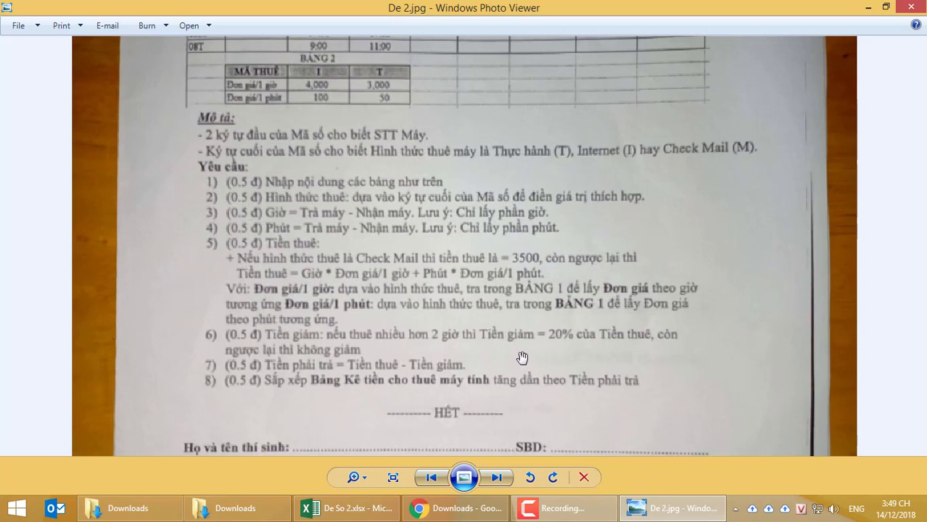
{"action": "left_click_drag", "start_coordinate": [555, 218], "coordinate": [555, 252]}
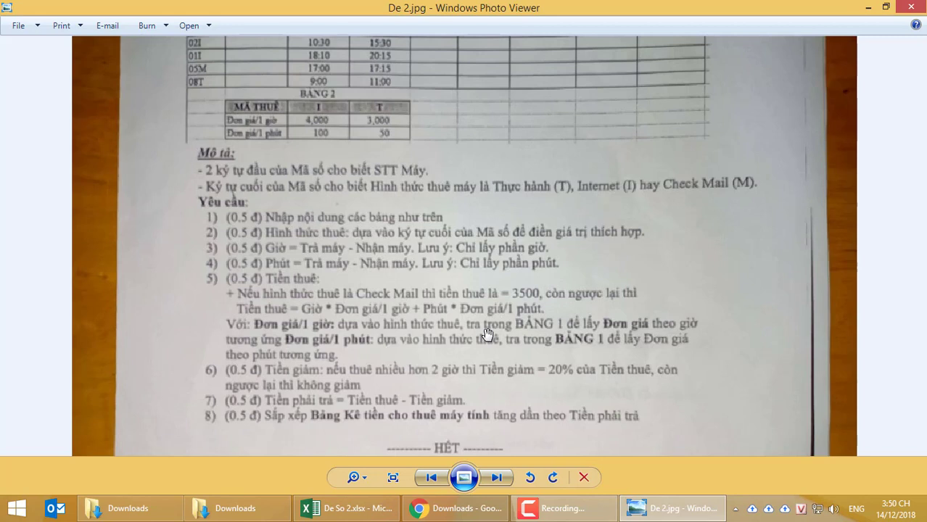
Step: Arrange the De So 2.xlsx workbook and the De 2.jpg image side by side
{"action": "left_click", "coordinate": [385, 511]}
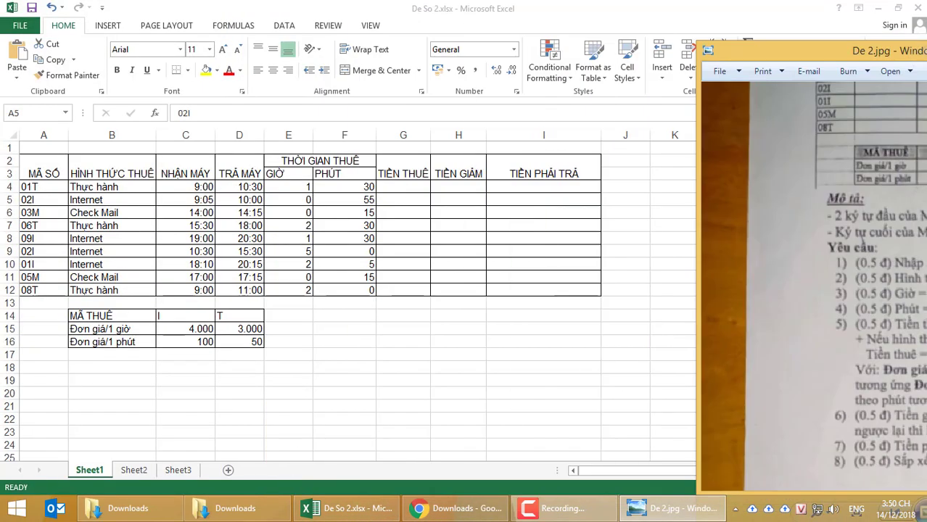
{"action": "left_click", "coordinate": [385, 14]}
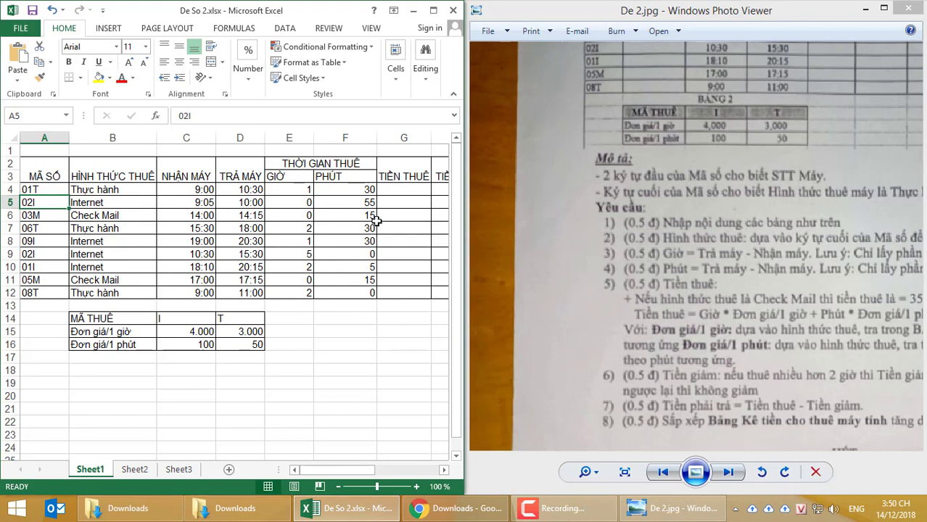
{"action": "scroll", "coordinate": [433, 473], "scroll_direction": "right", "scroll_amount": 3}
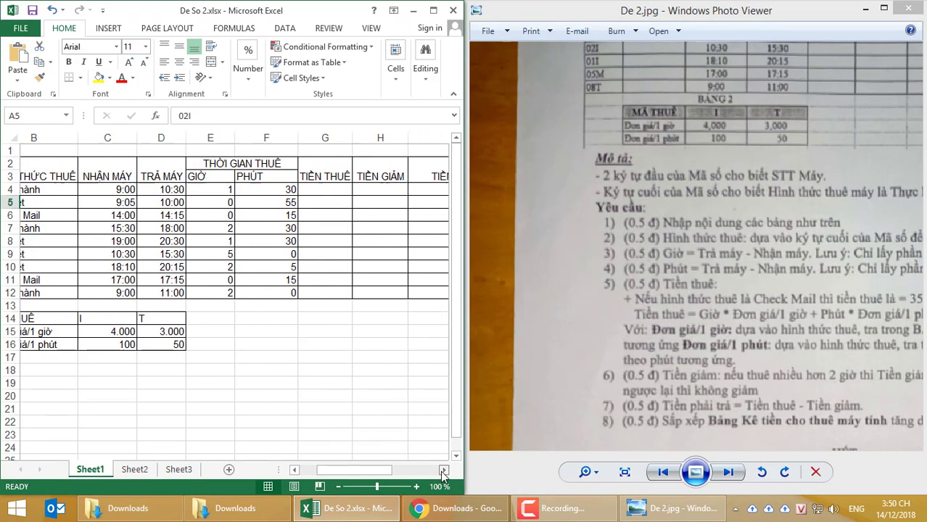
Step: Begin an IF formula in G4 under TIỀN THUÊ with the logical test RIGHT(A4)="M"
{"action": "left_click", "coordinate": [214, 188]}
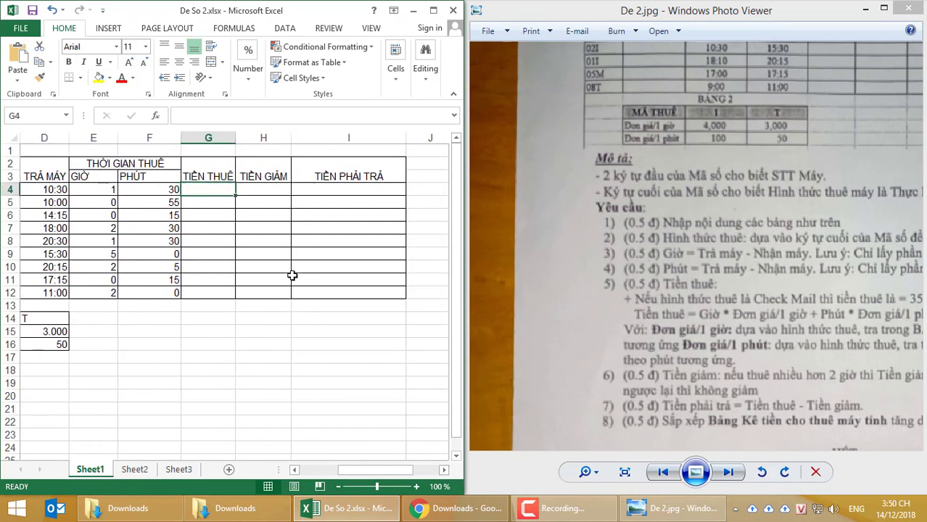
{"action": "left_click", "coordinate": [295, 470]}
{"action": "left_click", "coordinate": [295, 471]}
{"action": "left_click", "coordinate": [295, 471]}
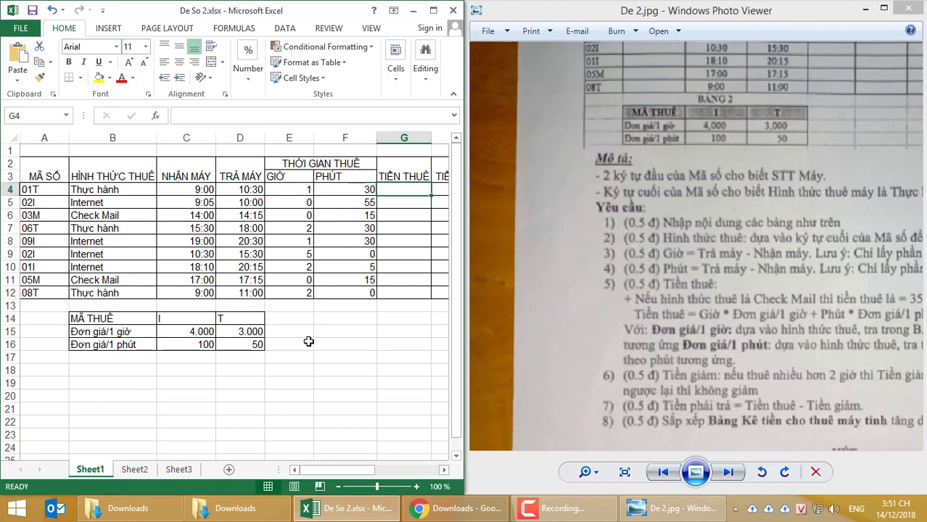
{"action": "type", "text": "="}
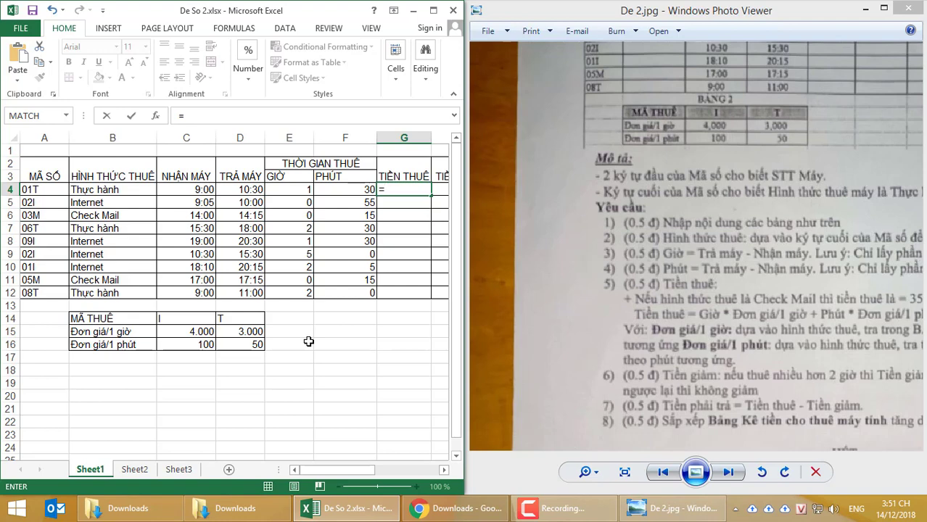
{"action": "type", "text": "if("}
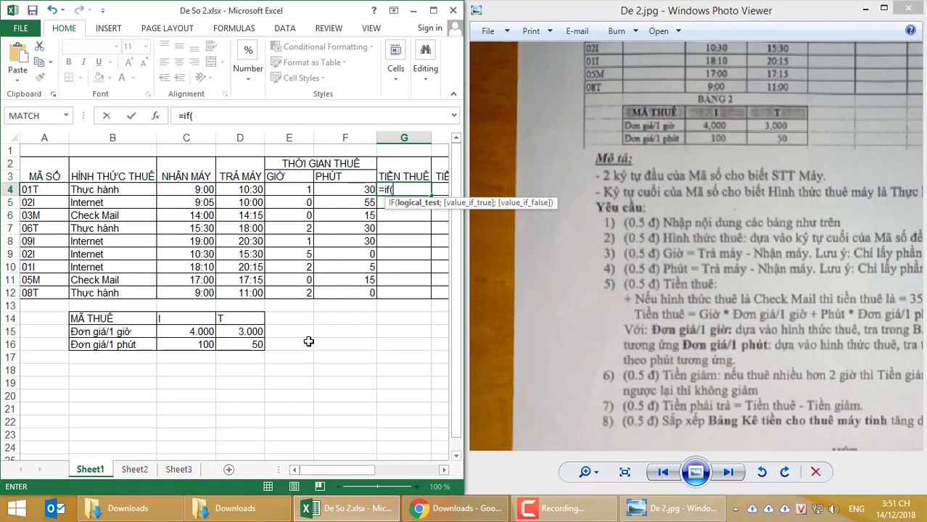
{"action": "type", "text": "ri"}
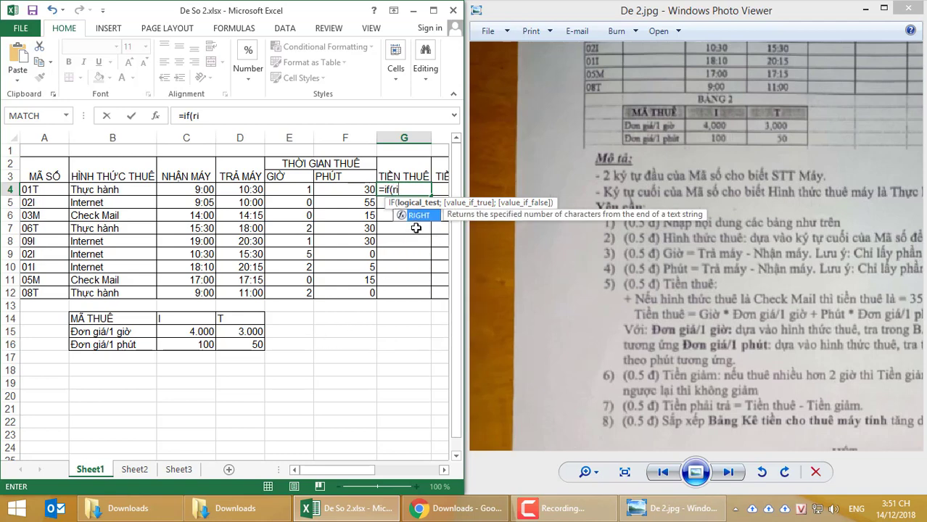
{"action": "double_click", "coordinate": [418, 215]}
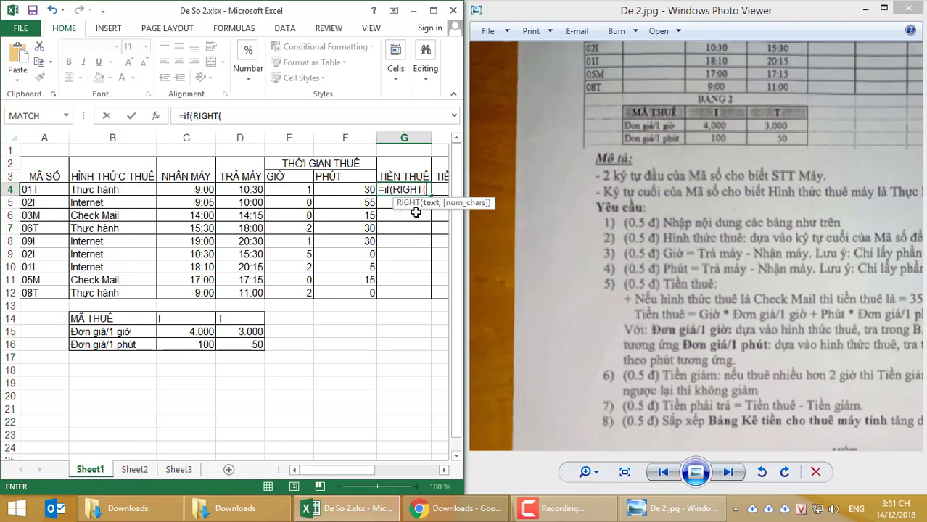
{"action": "left_click", "coordinate": [39, 190]}
{"action": "type", "text": ")="}
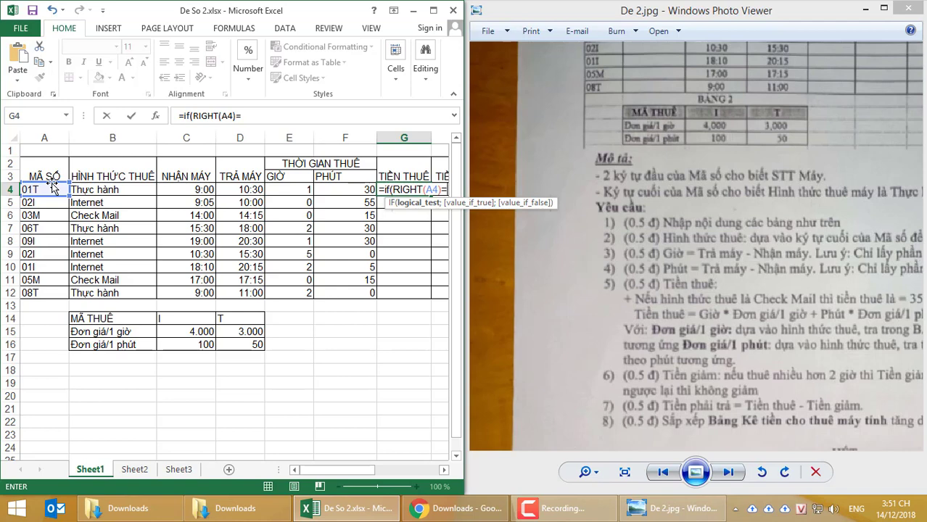
{"action": "type", "text": "\"M\""}
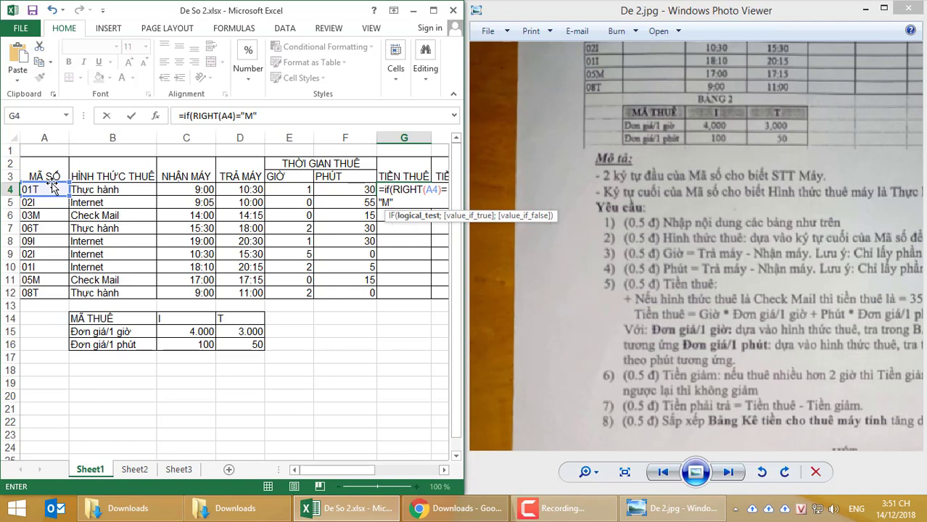
Step: Set the value-if-true argument of the G4 formula to 3500, using semicolons as separators
{"action": "type", "text": ","}
{"action": "key", "text": "BackSpace"}
{"action": "type", "text": ";"}
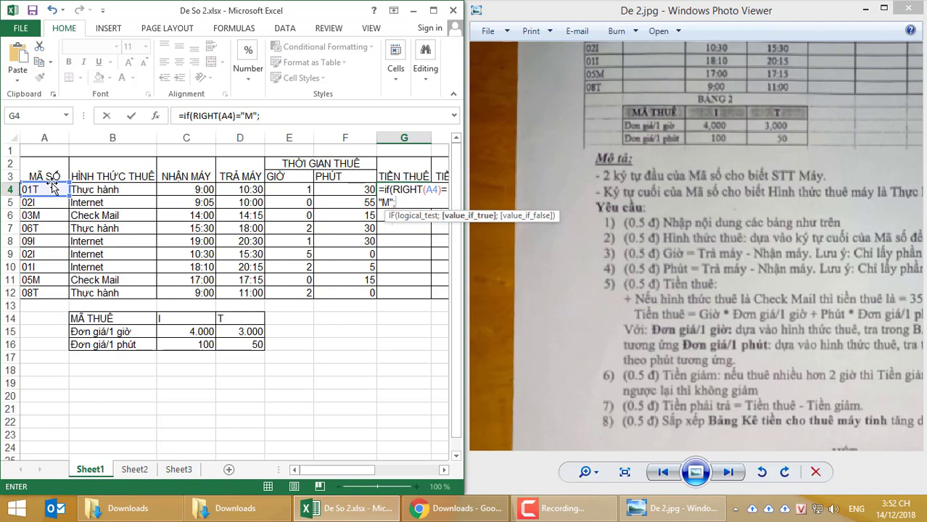
{"action": "type", "text": "3500"}
{"action": "type", "text": ";"}
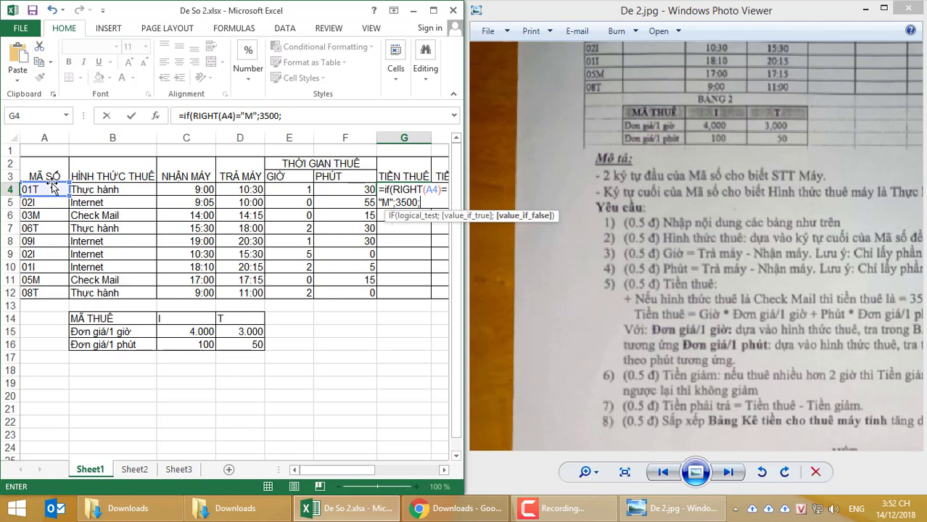
Step: Begin the value-if-false argument of the G4 formula with an HLOOKUP that uses RIGHT(A4) as lookup value
{"action": "type", "text": "hlo"}
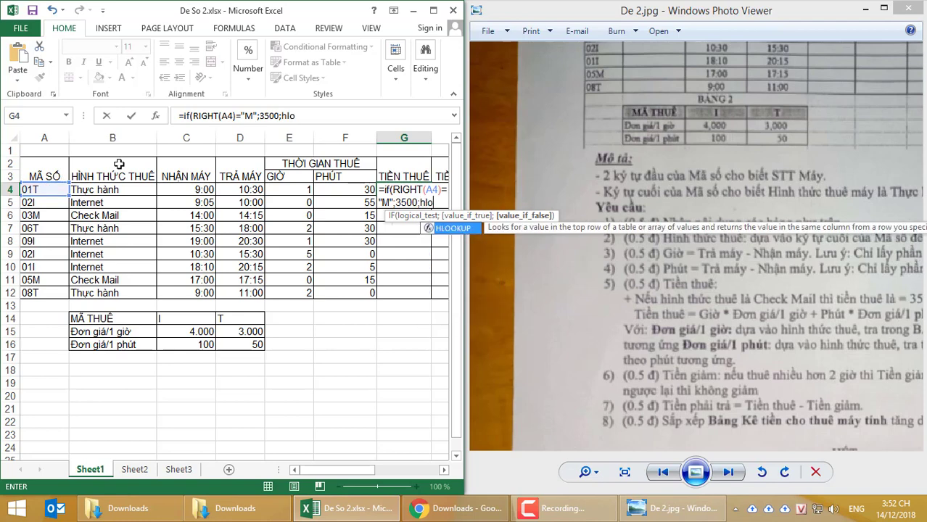
{"action": "double_click", "coordinate": [459, 231]}
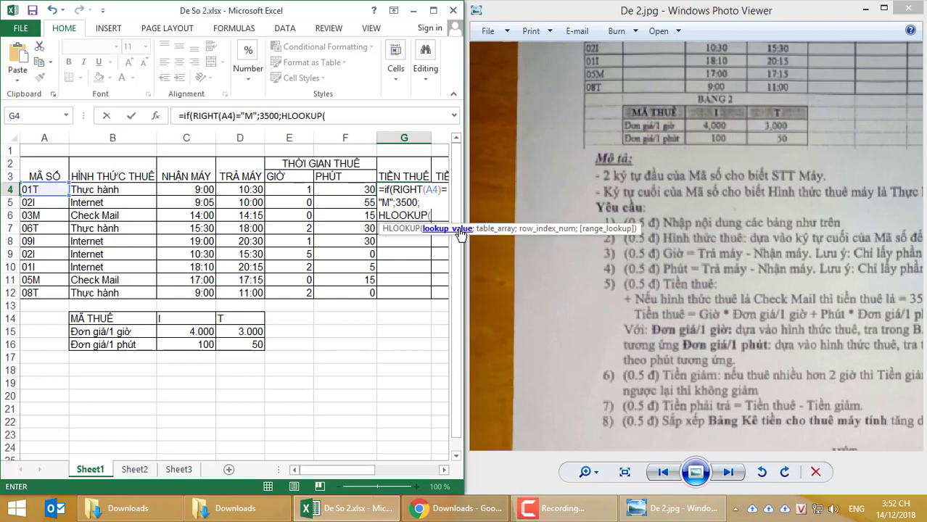
{"action": "type", "text": "ri"}
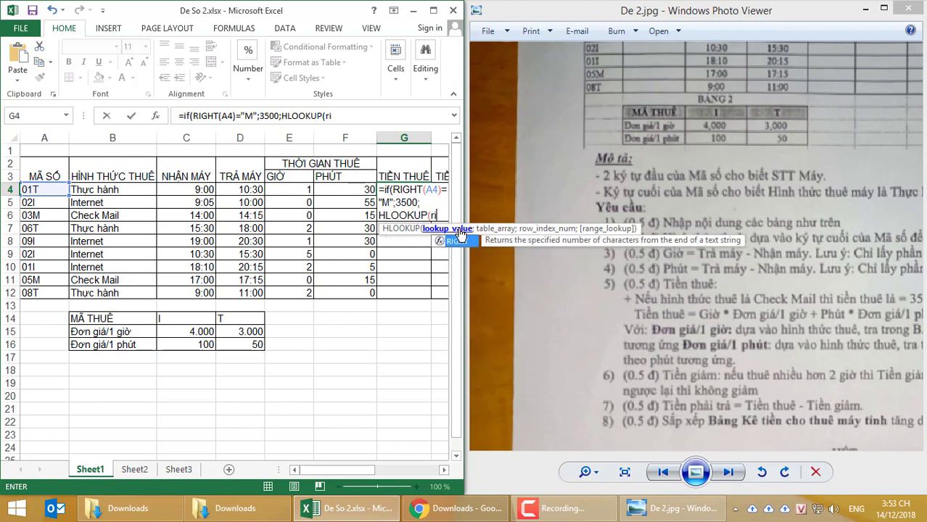
{"action": "double_click", "coordinate": [457, 240]}
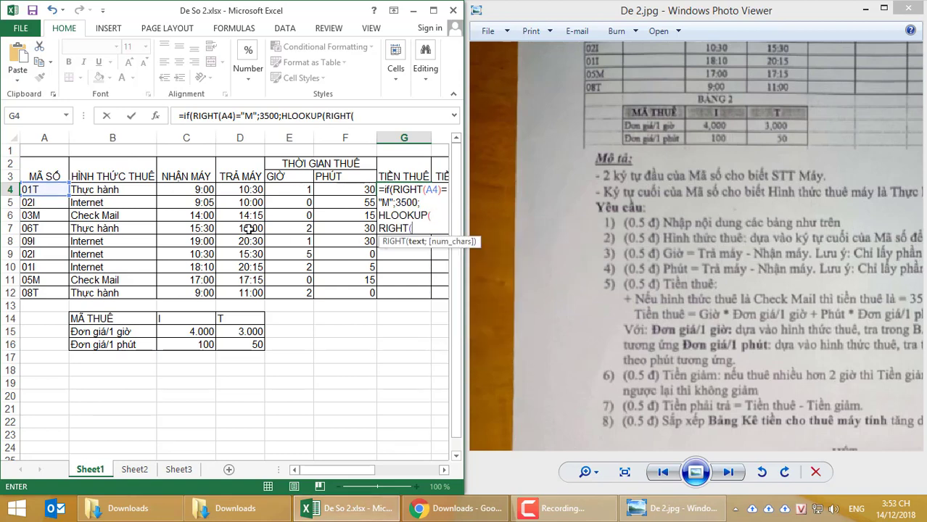
{"action": "left_click", "coordinate": [26, 189]}
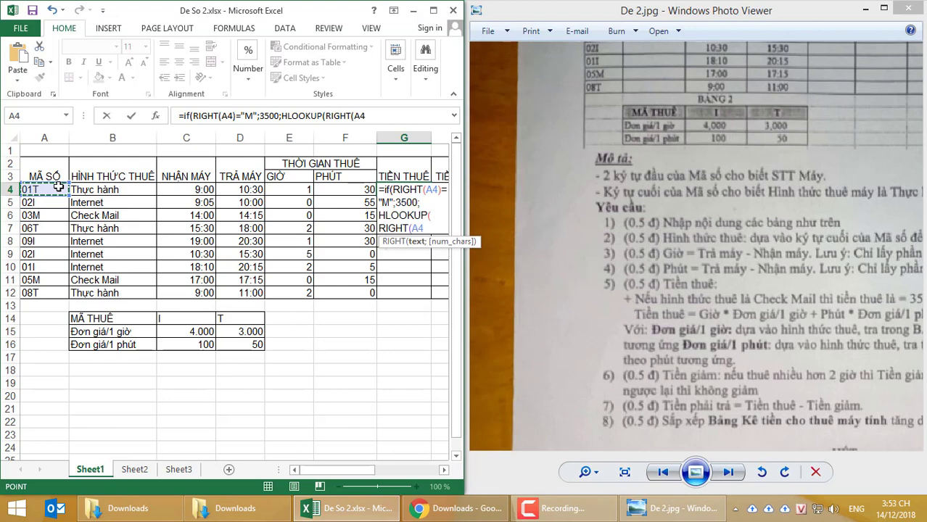
{"action": "type", "text": ");"}
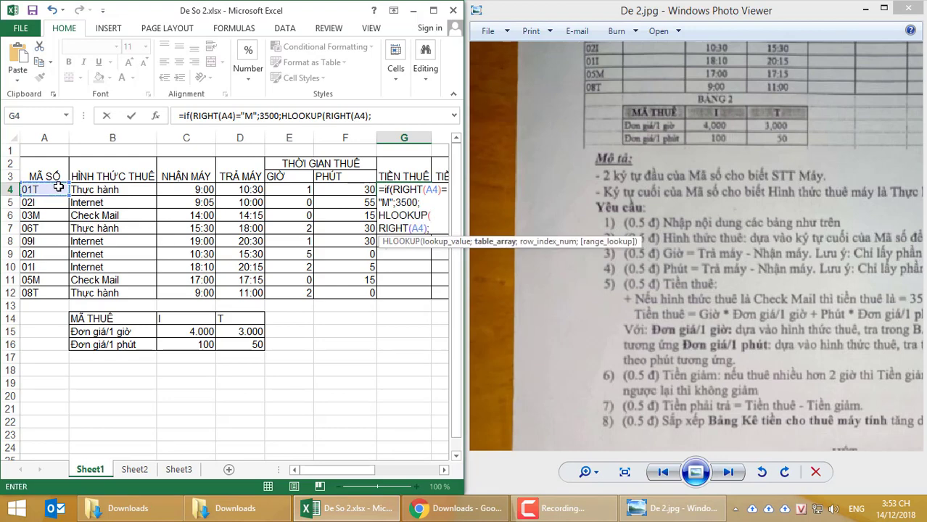
Step: Add the hourly price table C14:D15 as the HLOOKUP table array and make it absolute as $C$14:$D$15
{"action": "left_click_drag", "start_coordinate": [161, 318], "coordinate": [245, 331]}
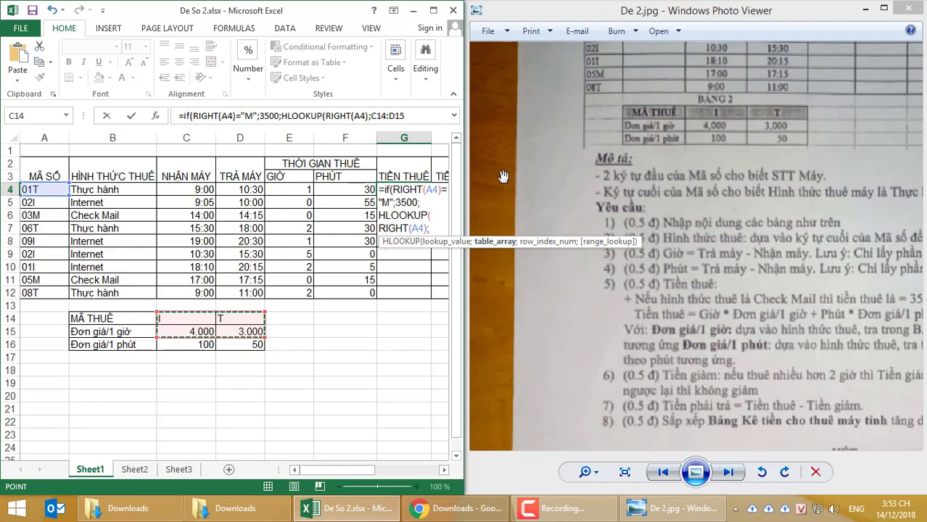
{"action": "type", "text": ";"}
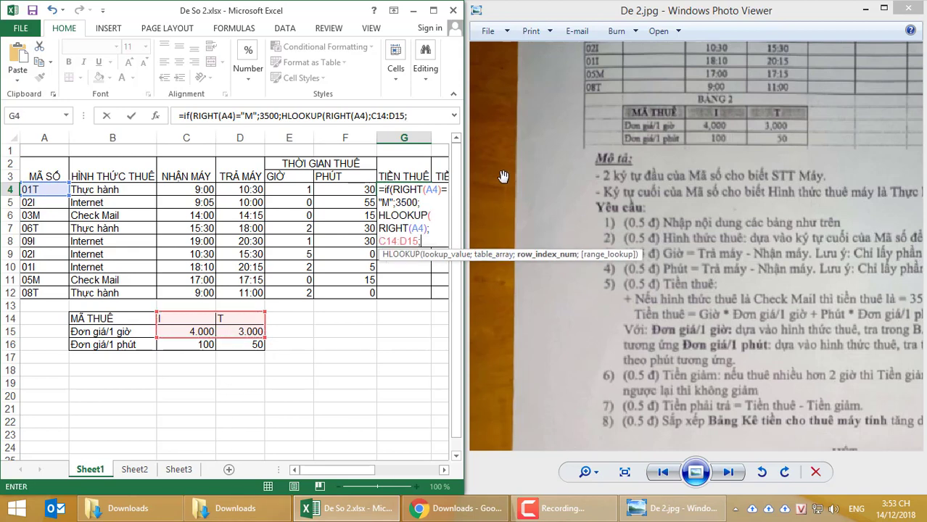
{"action": "key", "text": "BackSpace"}
{"action": "key", "text": "F4"}
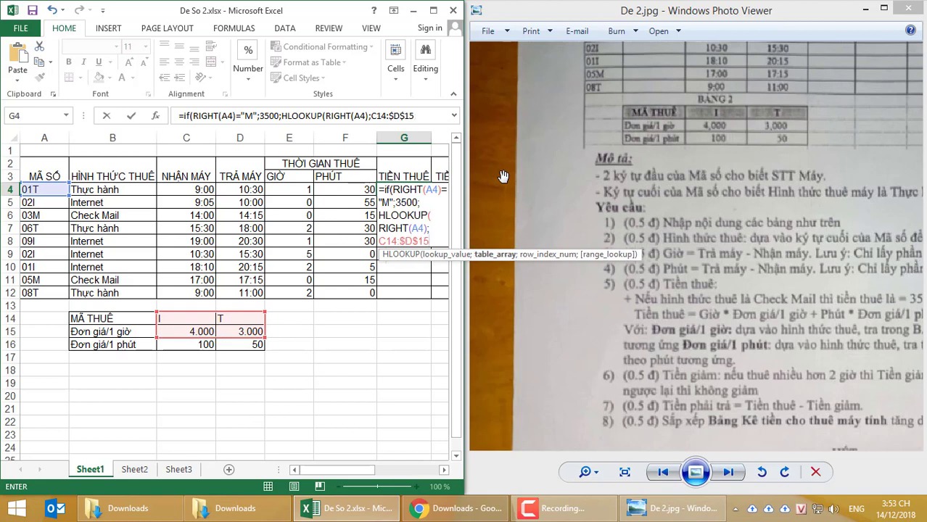
{"action": "key", "text": "Return"}
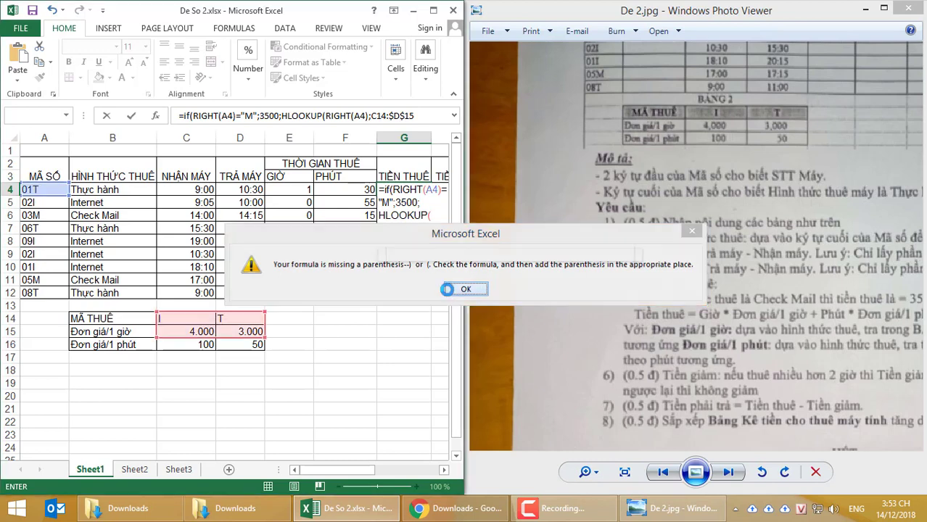
{"action": "left_click", "coordinate": [465, 289]}
{"action": "key", "text": "F4"}
{"action": "left_click", "coordinate": [442, 241]}
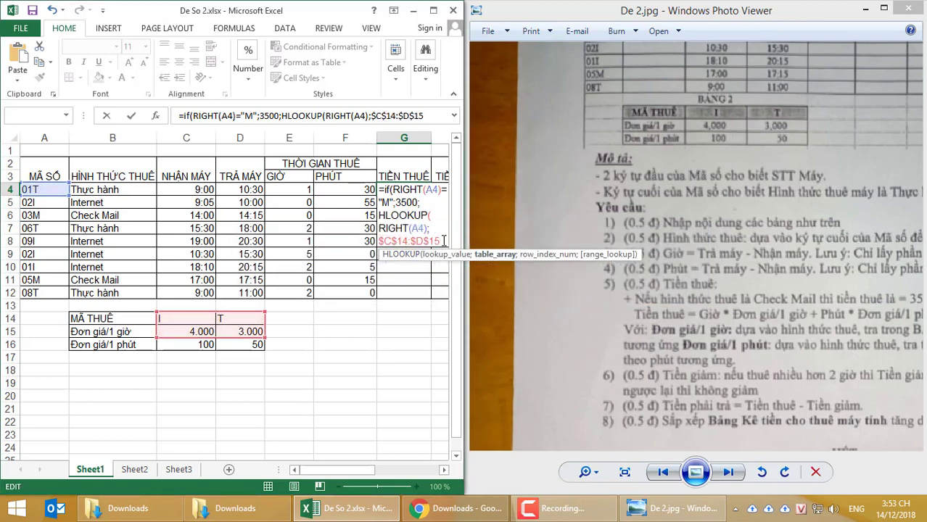
Step: Complete the HLOOKUP in G4 with row index 2 and exact match 0, close both functions and enter the formula
{"action": "type", "text": ";"}
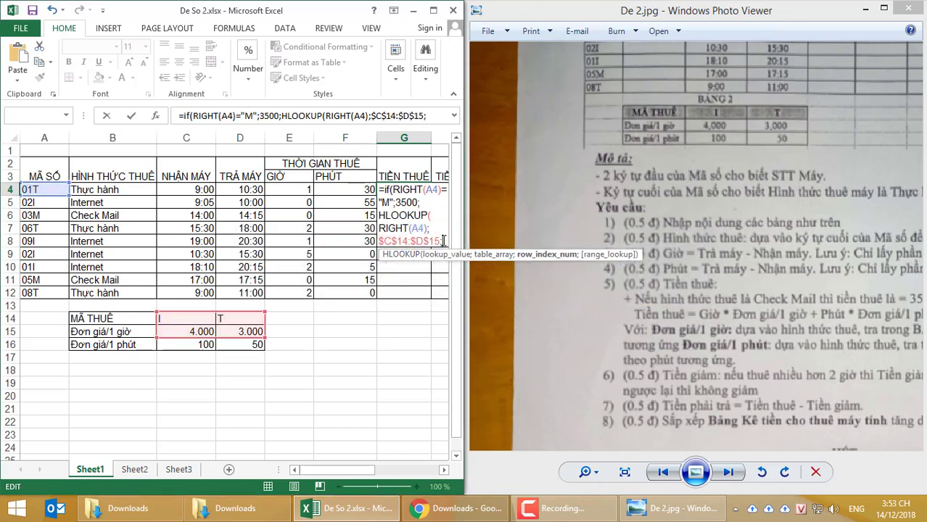
{"action": "type", "text": "2;0"}
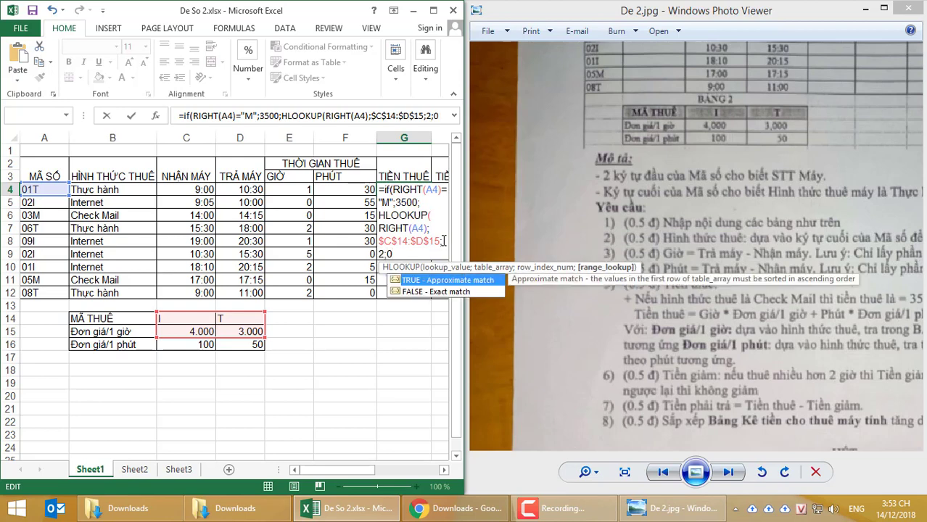
{"action": "type", "text": "))"}
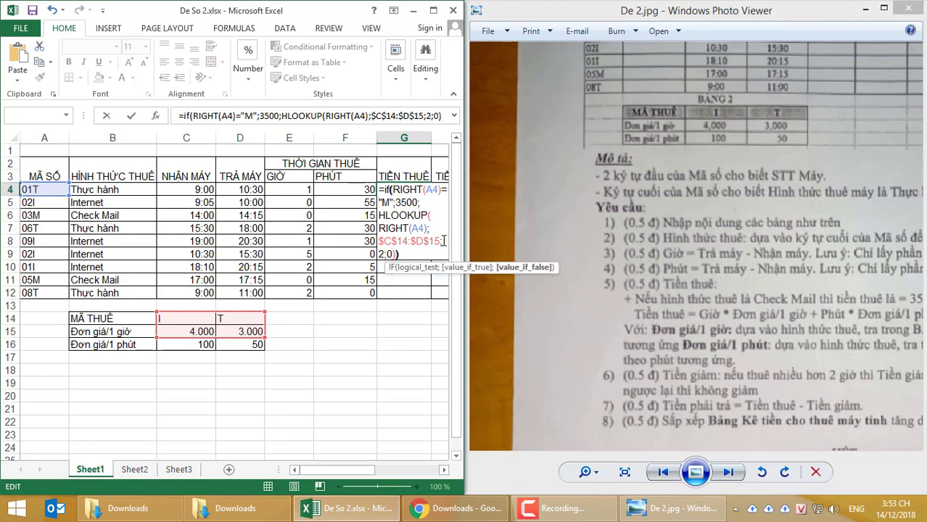
{"action": "key", "text": "Return"}
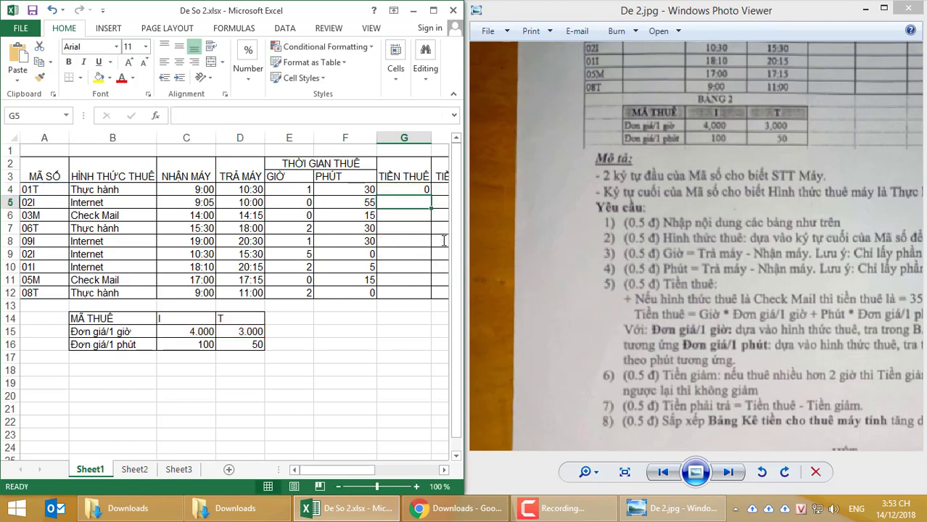
Step: Inspect the codes in A4 and A5 and the lookup headers in C14 and D14 for stray characters
{"action": "left_click", "coordinate": [403, 188]}
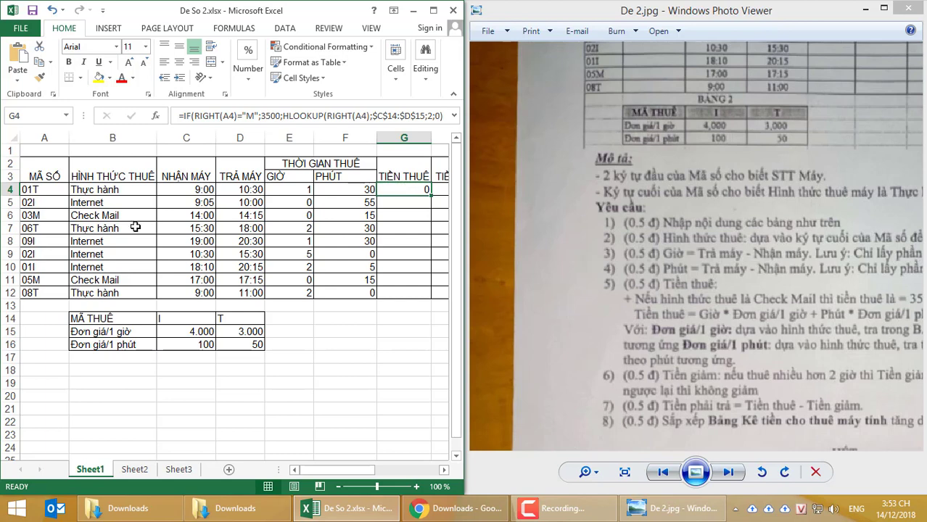
{"action": "left_click", "coordinate": [44, 190]}
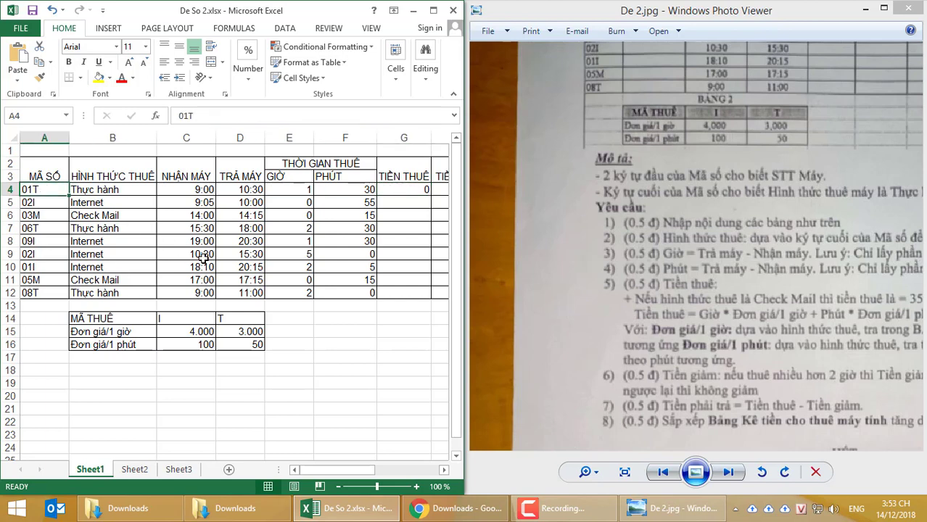
{"action": "left_click", "coordinate": [239, 317]}
{"action": "left_click", "coordinate": [230, 115]}
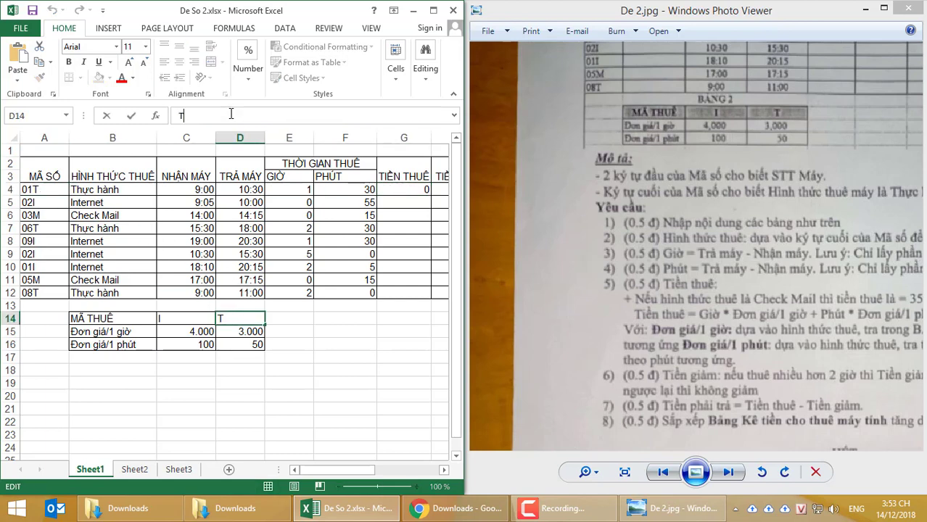
{"action": "left_click", "coordinate": [178, 116]}
{"action": "left_click", "coordinate": [194, 318]}
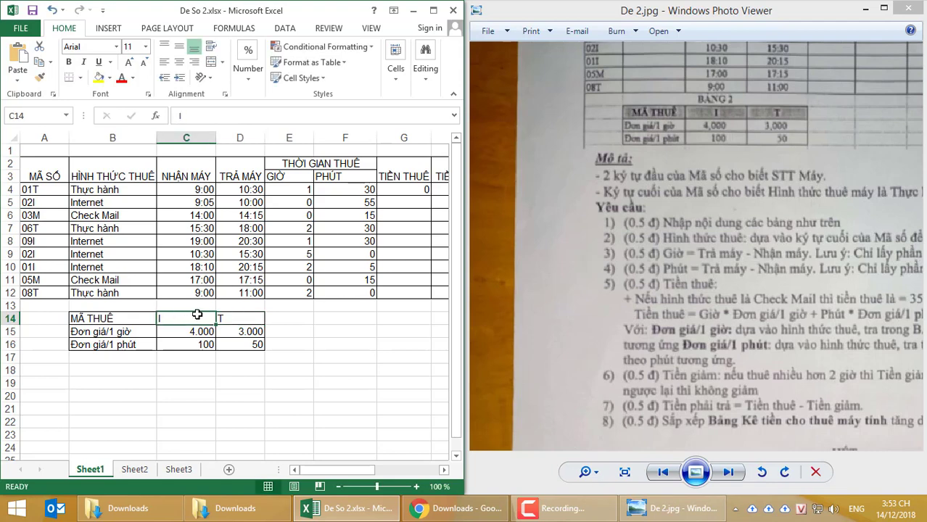
{"action": "double_click", "coordinate": [196, 314]}
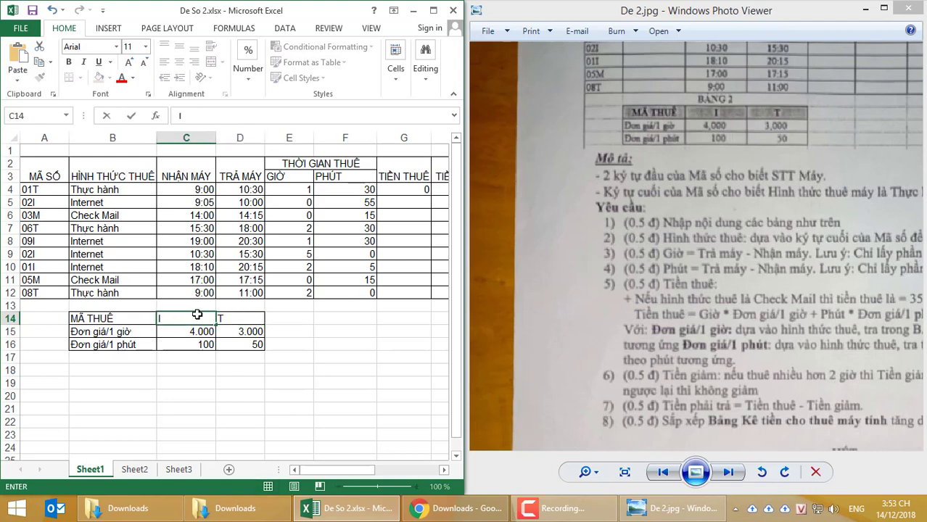
{"action": "key", "text": "Return"}
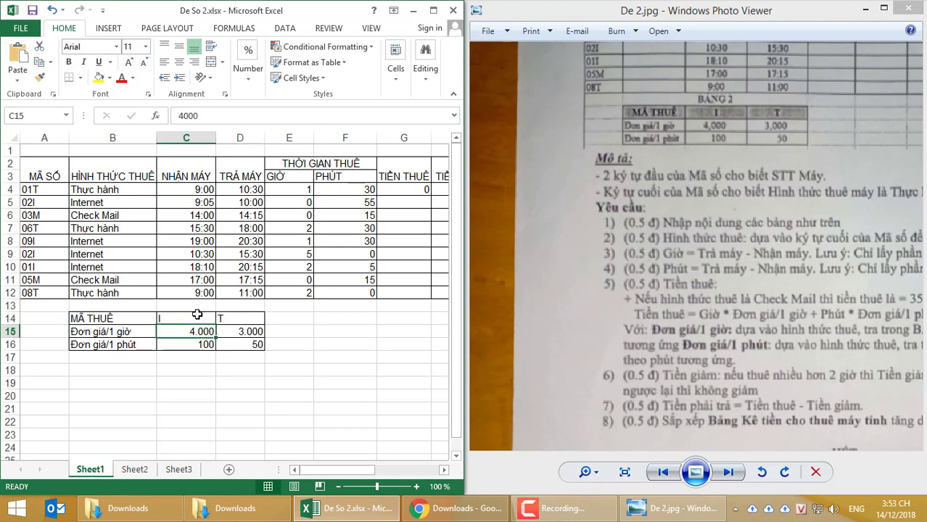
{"action": "left_click", "coordinate": [48, 203]}
{"action": "left_click", "coordinate": [205, 116]}
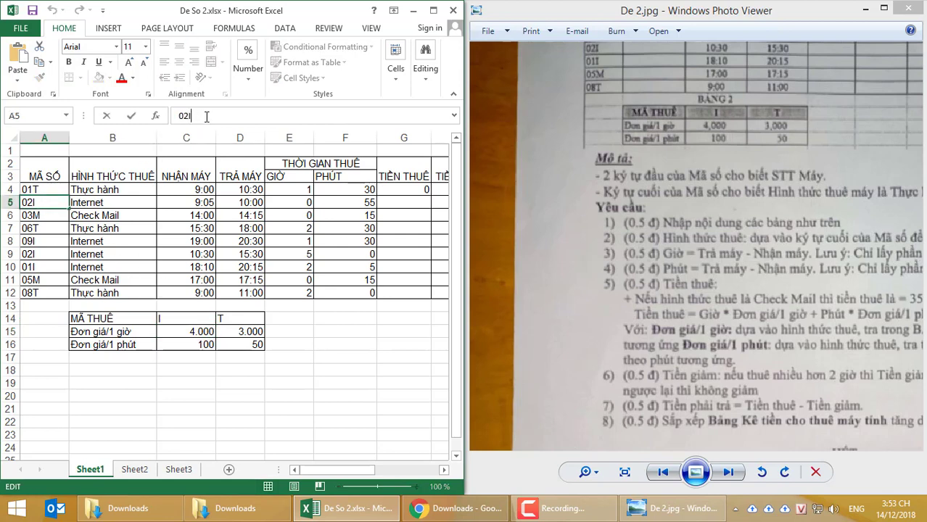
{"action": "key", "text": "Return"}
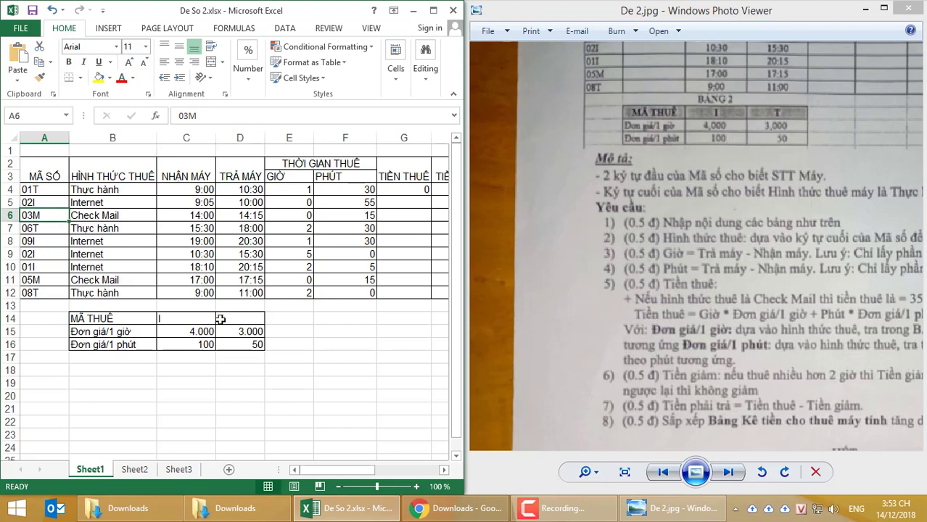
Step: Fill the G4 rental charge formula down through G12
{"action": "left_click", "coordinate": [423, 192]}
{"action": "left_click_drag", "start_coordinate": [430, 196], "coordinate": [429, 297]}
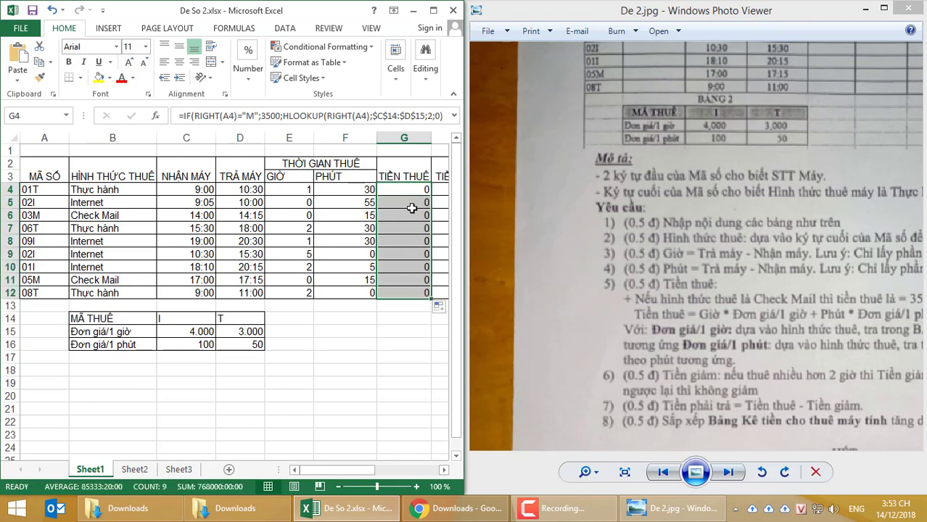
{"action": "left_click", "coordinate": [399, 190]}
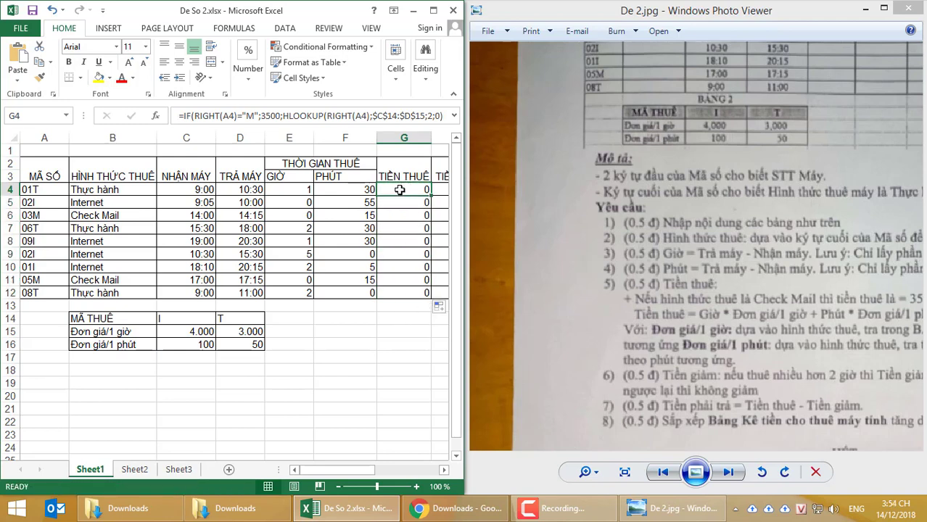
Step: Maximize the workbook window and enter the logical test from the G4 formula, =RIGHT(A4)="M", in K4
{"action": "left_click", "coordinate": [433, 10]}
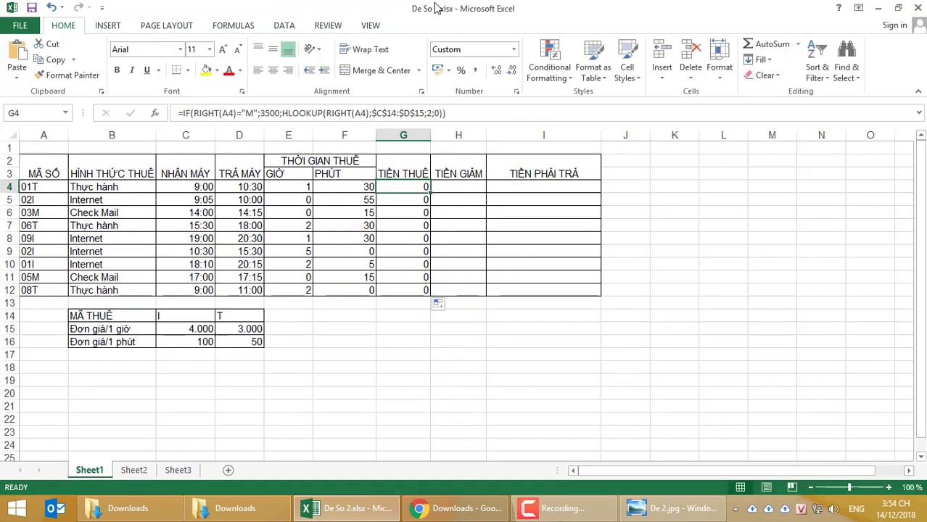
{"action": "left_click", "coordinate": [284, 113]}
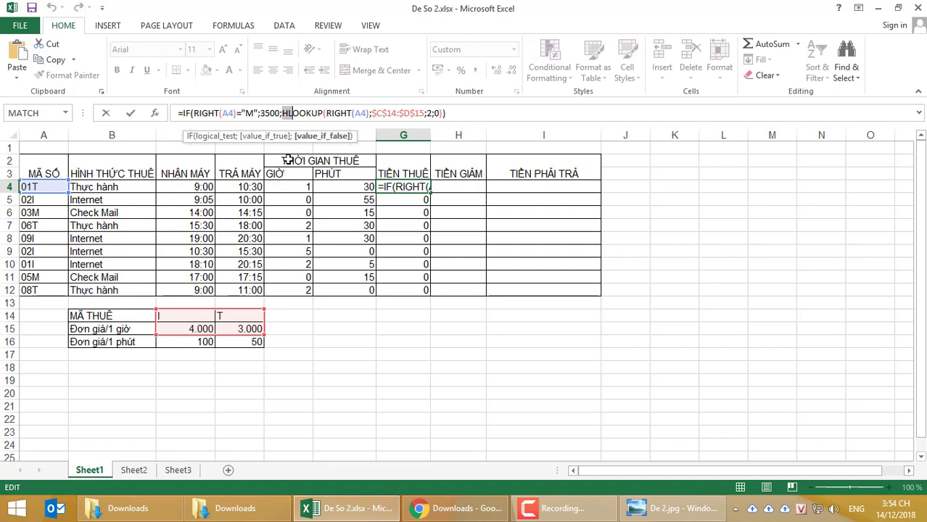
{"action": "key", "text": "Escape"}
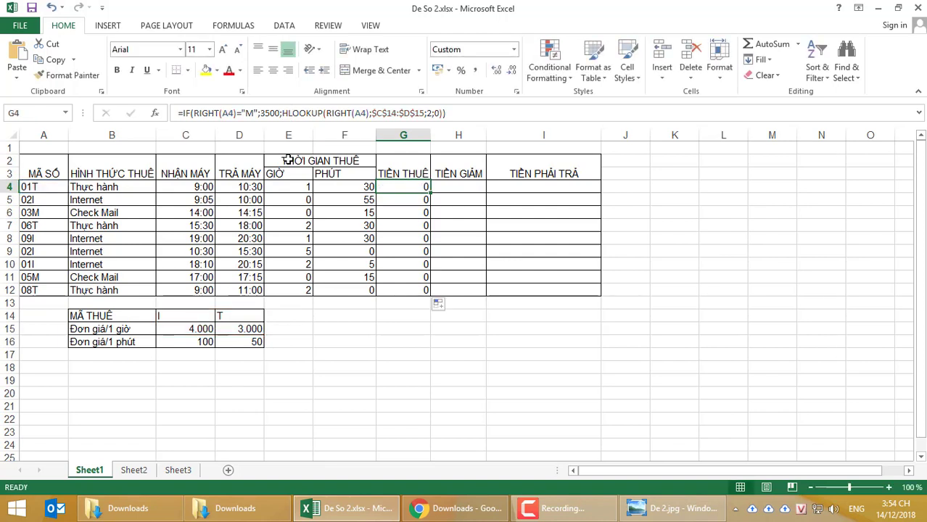
{"action": "left_click_drag", "start_coordinate": [193, 113], "coordinate": [258, 116]}
{"action": "key", "text": "ctrl+c"}
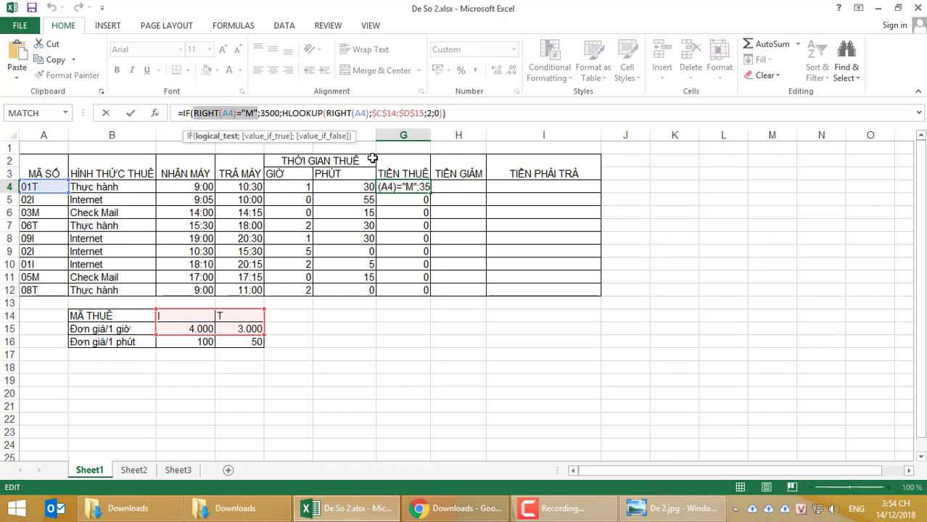
{"action": "key", "text": "Escape"}
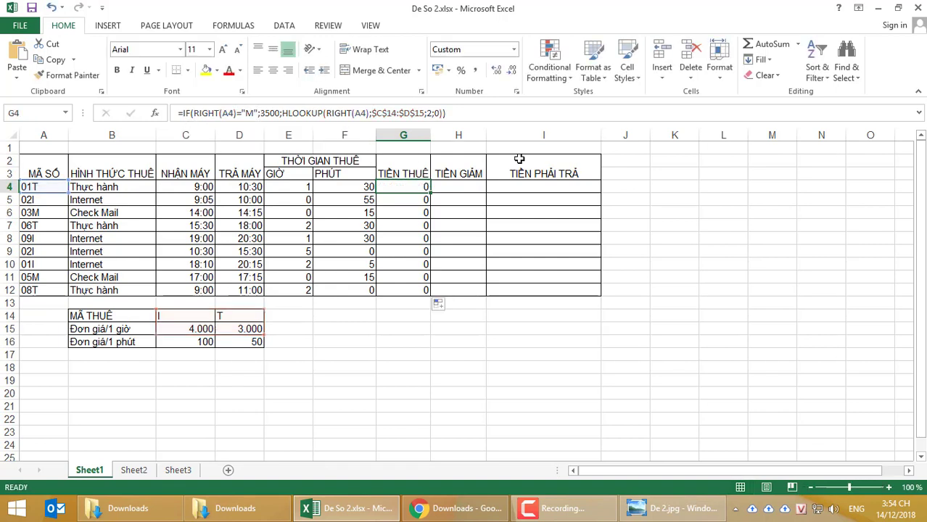
{"action": "left_click", "coordinate": [667, 190]}
{"action": "type", "text": "="}
{"action": "key", "text": "ctrl+v"}
{"action": "key", "text": "Return"}
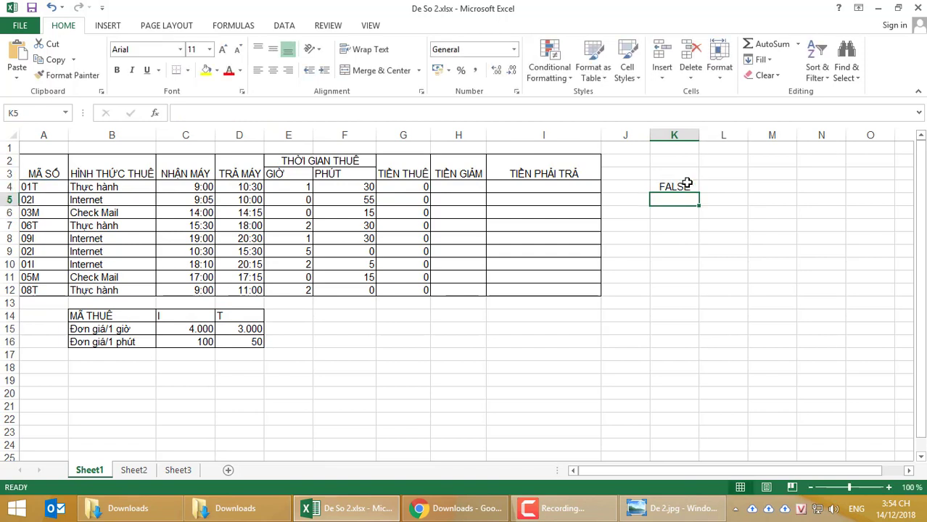
Step: Fill the K4 logical test down through K12 and check the results for the Check Mail rows
{"action": "left_click", "coordinate": [686, 185]}
{"action": "left_click_drag", "start_coordinate": [698, 192], "coordinate": [697, 294]}
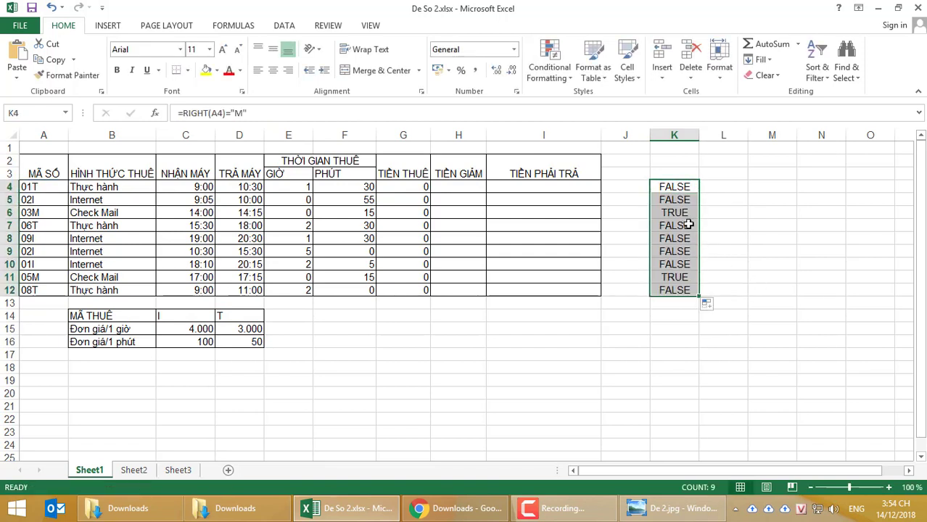
{"action": "left_click", "coordinate": [682, 212]}
{"action": "left_click", "coordinate": [681, 276]}
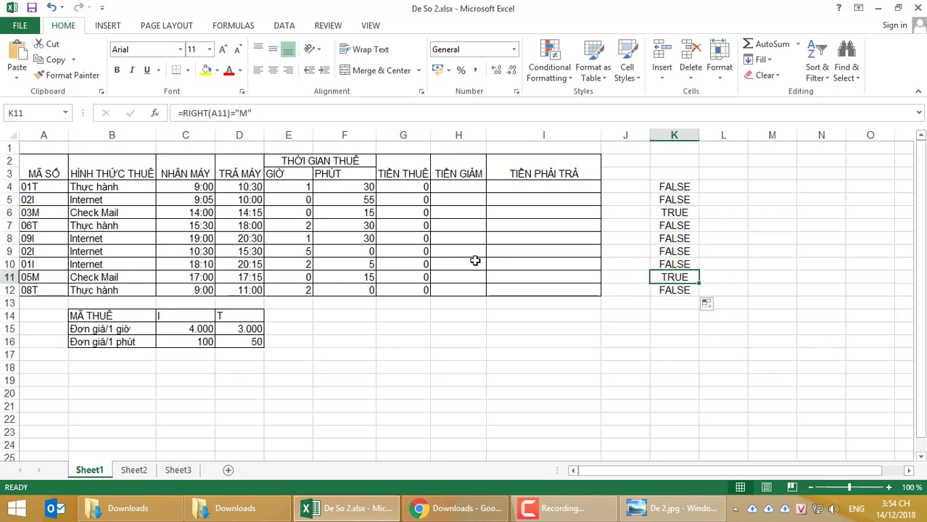
Step: Copy HLOOKUP(RIGHT(A4);$C$14:$D$15;2;0) out of the G4 formula and store it as text in L4
{"action": "left_click", "coordinate": [408, 184]}
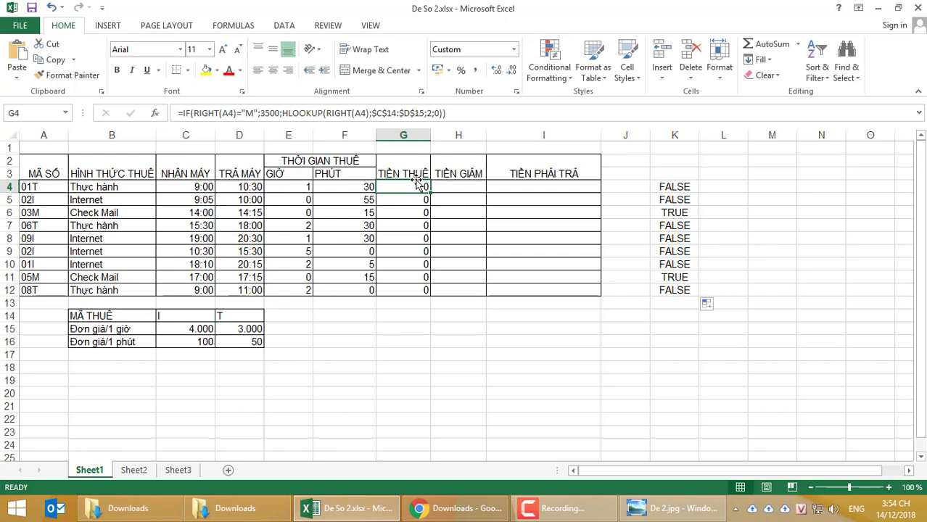
{"action": "left_click_drag", "start_coordinate": [282, 113], "coordinate": [444, 113]}
{"action": "key", "text": "ctrl+c"}
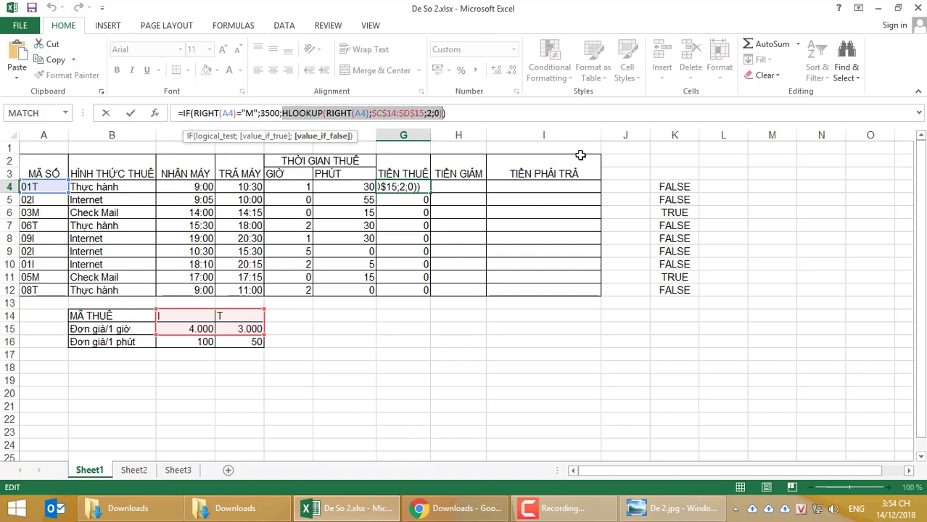
{"action": "key", "text": "Escape"}
{"action": "left_click", "coordinate": [720, 187]}
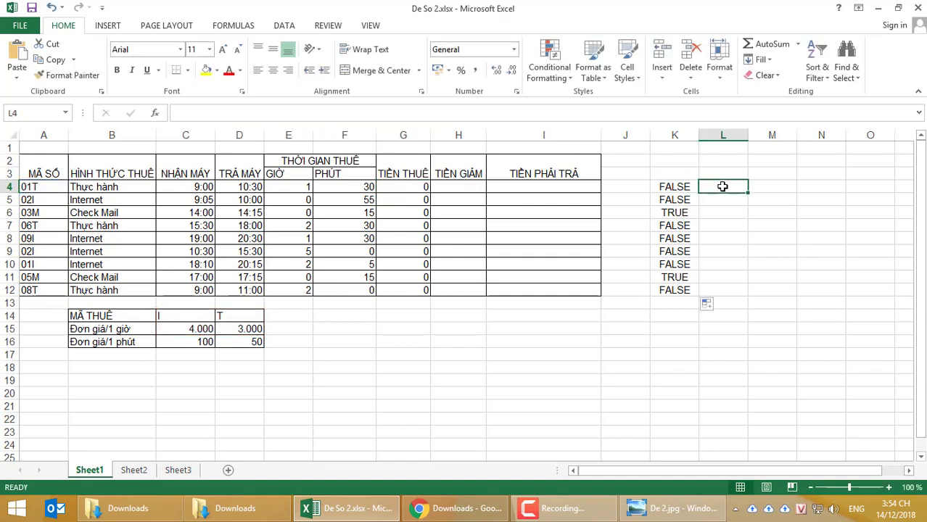
{"action": "double_click", "coordinate": [722, 187]}
{"action": "key", "text": "ctrl+v"}
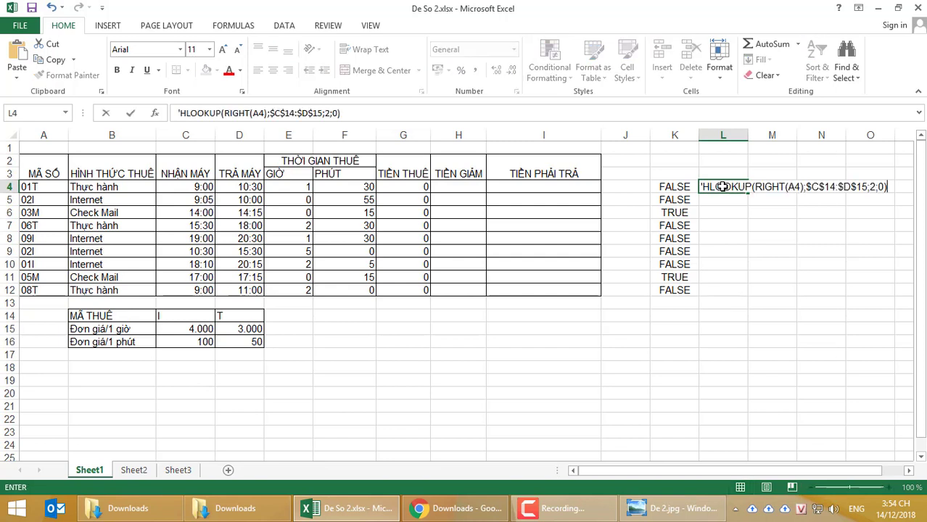
{"action": "key", "text": "Return"}
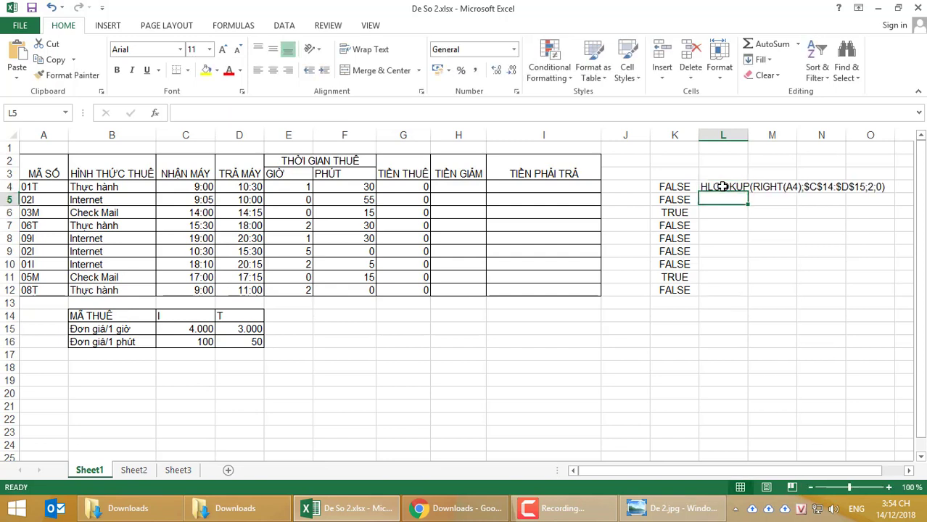
Step: Replace the HLOOKUP argument in G4 with 10, making the formula =IF(RIGHT(A4)="M";3500;10)
{"action": "left_click", "coordinate": [396, 187]}
{"action": "double_click", "coordinate": [301, 113]}
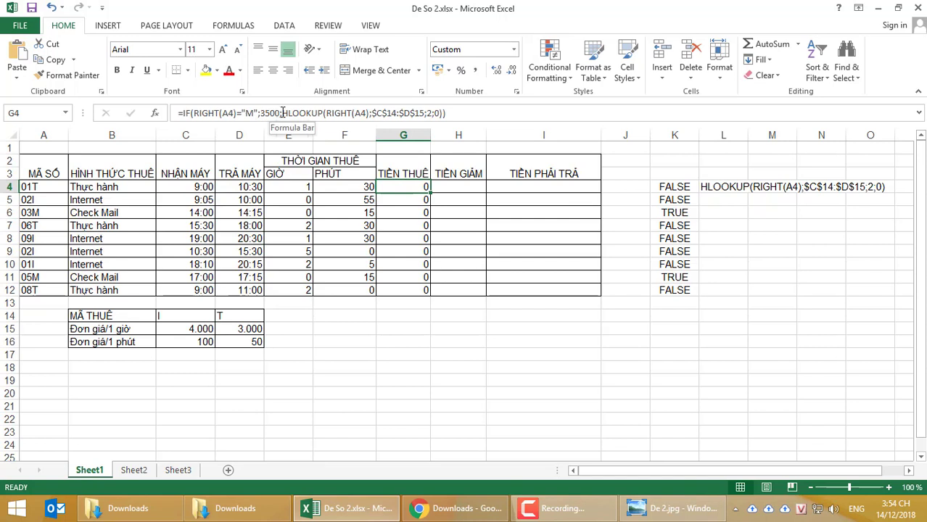
{"action": "left_click_drag", "start_coordinate": [361, 113], "coordinate": [444, 113]}
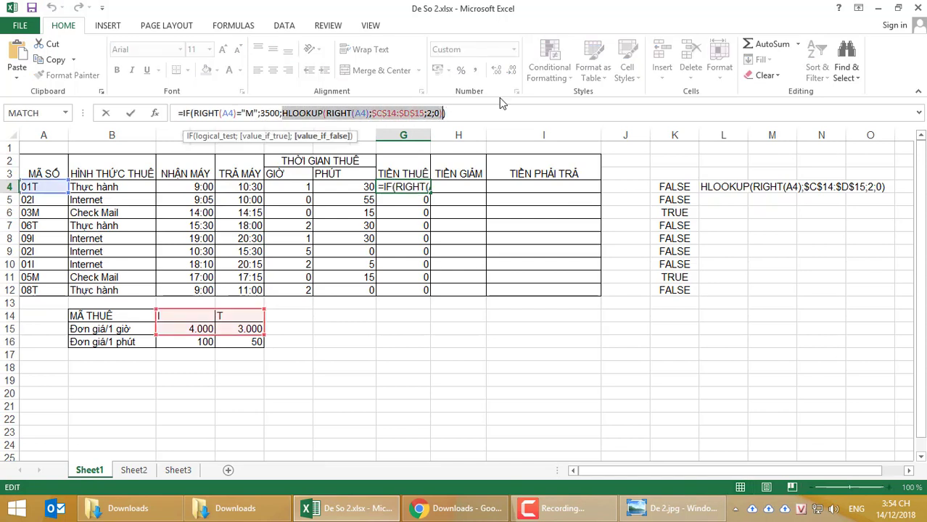
{"action": "type", "text": "0"}
{"action": "key", "text": "BackSpace"}
{"action": "type", "text": "00;10"}
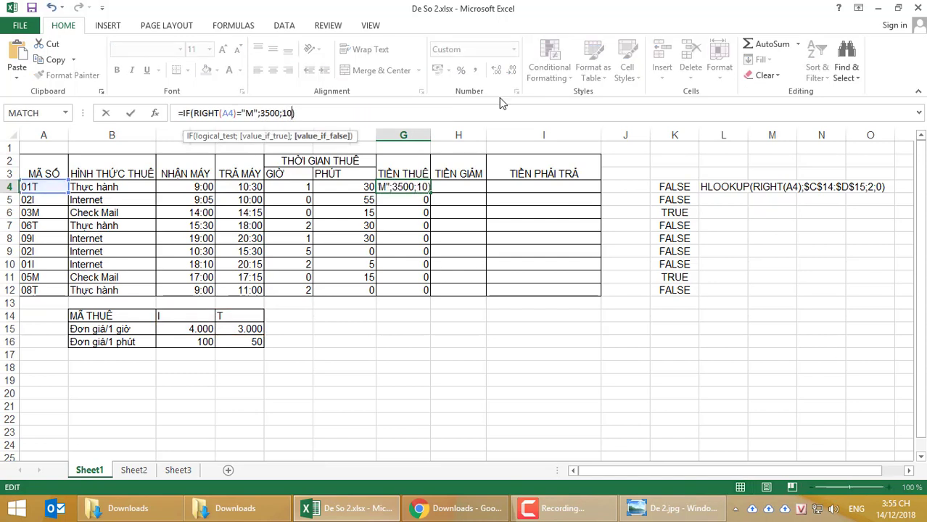
{"action": "key", "text": "Return"}
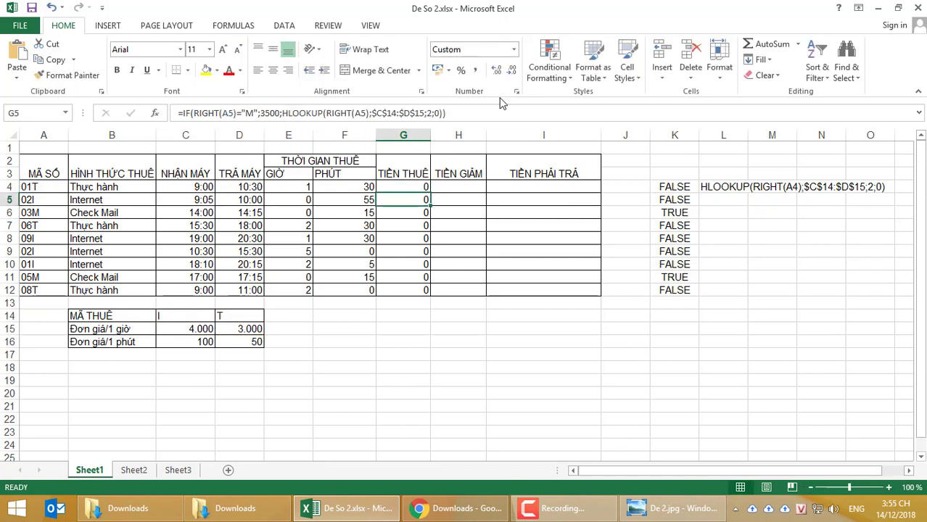
Step: Fill the simplified IF formula from G4 down through G12 and check several of the copied formulas
{"action": "left_click", "coordinate": [426, 189]}
{"action": "left_click_drag", "start_coordinate": [426, 189], "coordinate": [432, 230]}
{"action": "left_click_drag", "start_coordinate": [433, 291], "coordinate": [425, 187]}
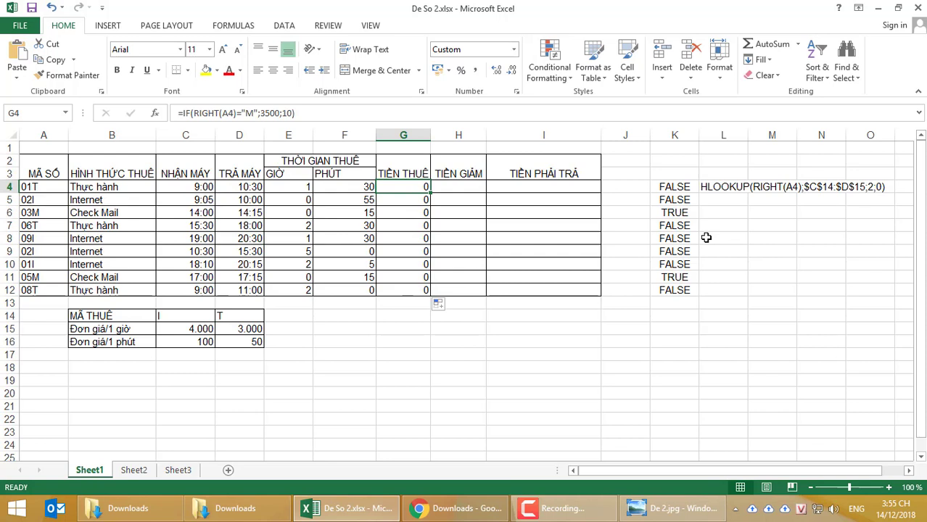
{"action": "left_click", "coordinate": [429, 200]}
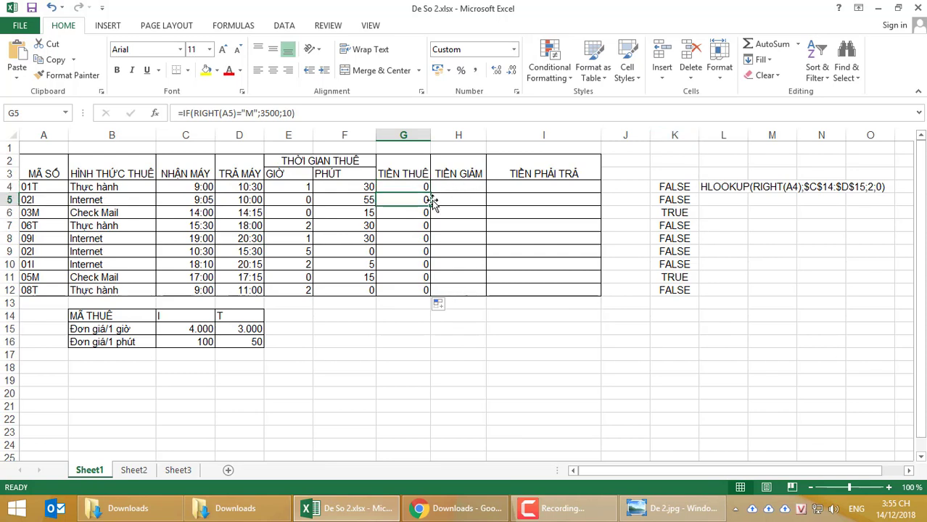
{"action": "left_click", "coordinate": [402, 212]}
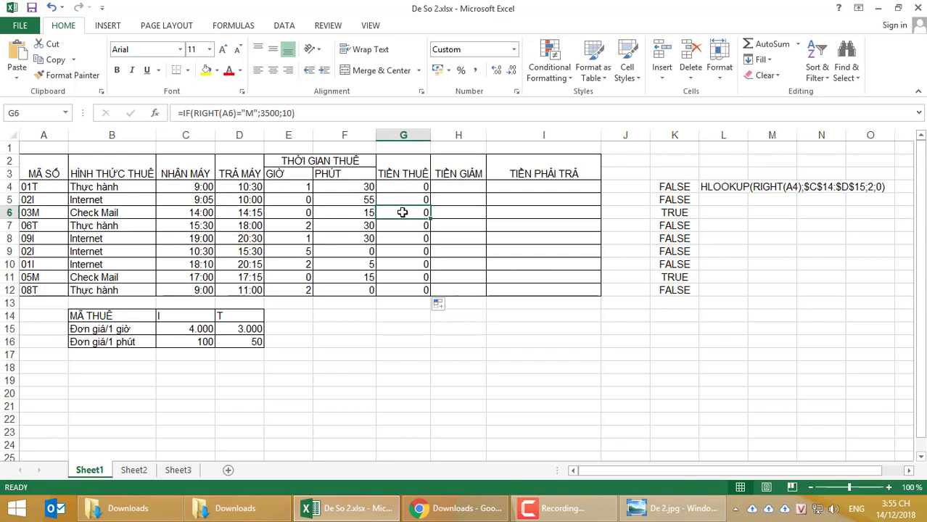
{"action": "left_click", "coordinate": [401, 225]}
{"action": "left_click", "coordinate": [400, 251]}
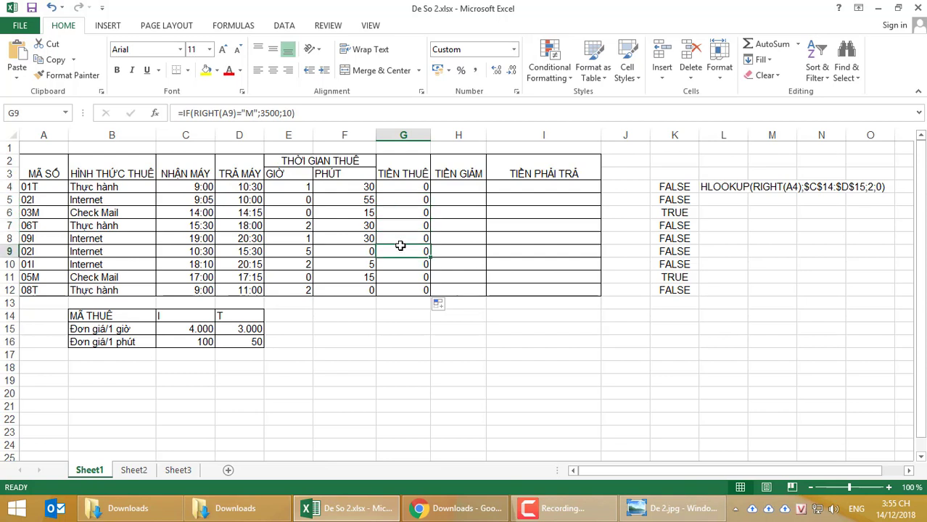
Step: Check the copied IF formulas in G10, G4 and G6 of the TIỀN THUÊ column
{"action": "left_click", "coordinate": [401, 264]}
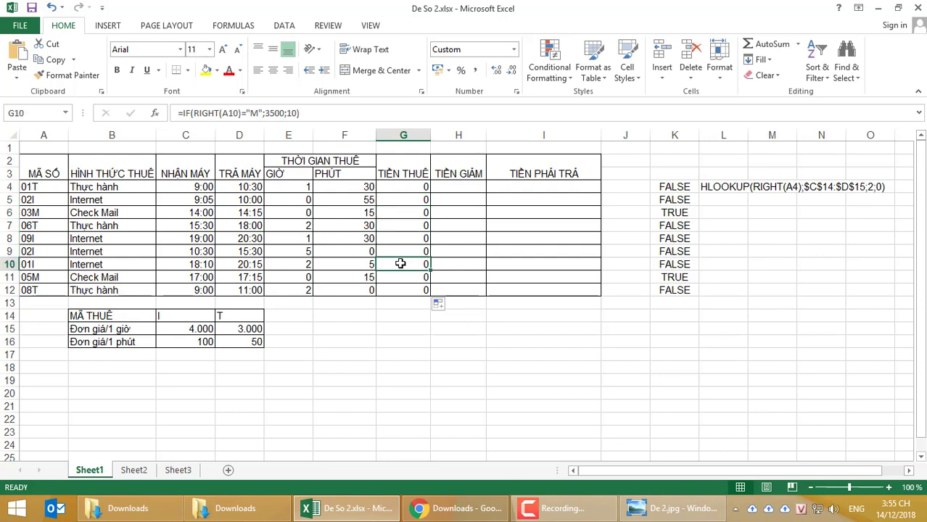
{"action": "left_click", "coordinate": [401, 178]}
{"action": "left_click", "coordinate": [401, 187]}
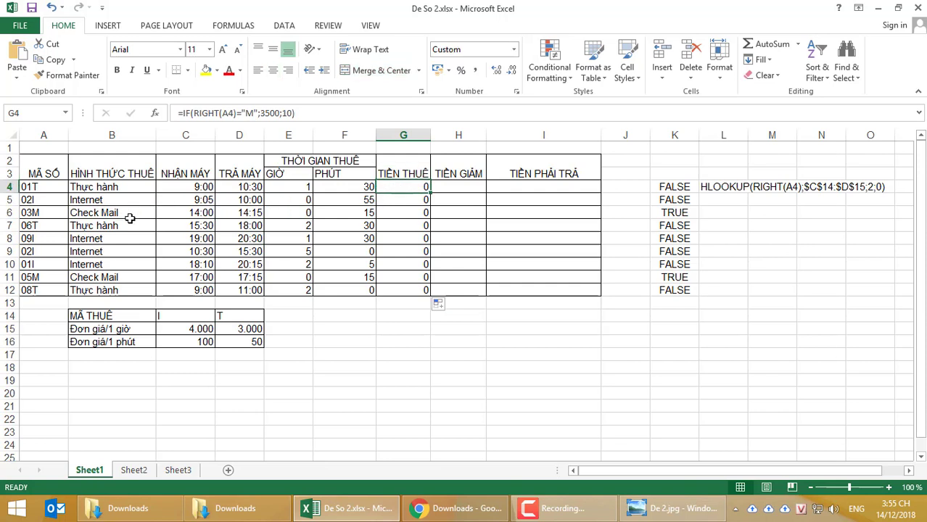
{"action": "left_click", "coordinate": [404, 213]}
Step: Retype the final M of the Check Mail code 03M in A6
{"action": "left_click", "coordinate": [44, 214]}
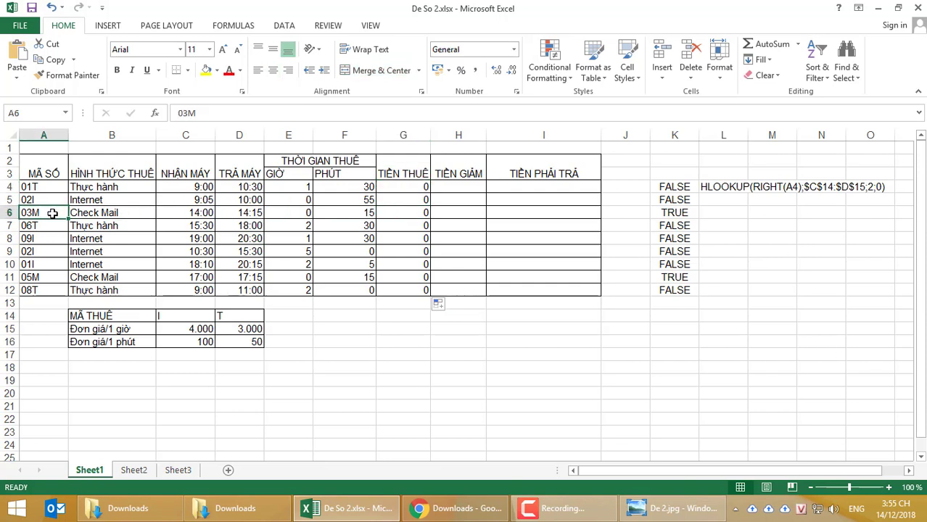
{"action": "double_click", "coordinate": [64, 213]}
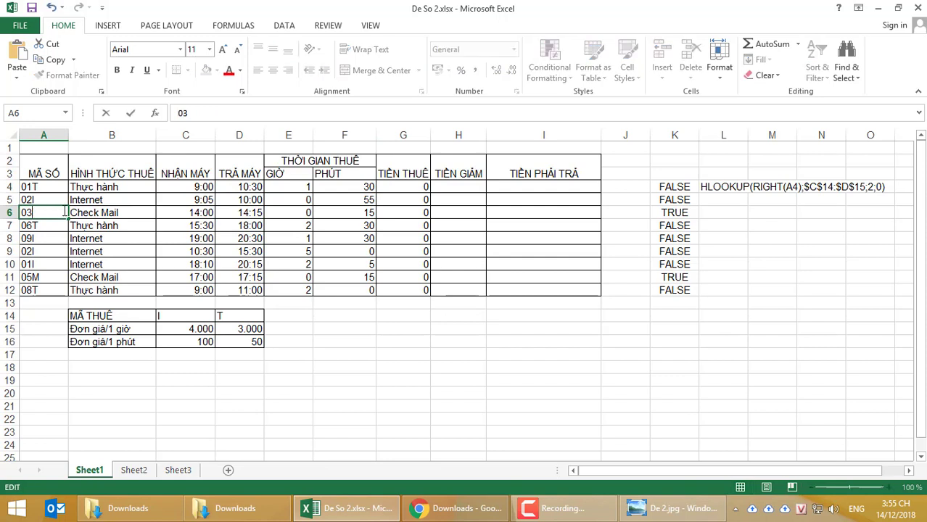
{"action": "key", "text": "Return"}
Step: Look through the MÃ SỐ codes in column A, ending at A4
{"action": "key", "text": "Down"}
{"action": "key", "text": "Down"}
{"action": "key", "text": "Down"}
{"action": "key", "text": "Down"}
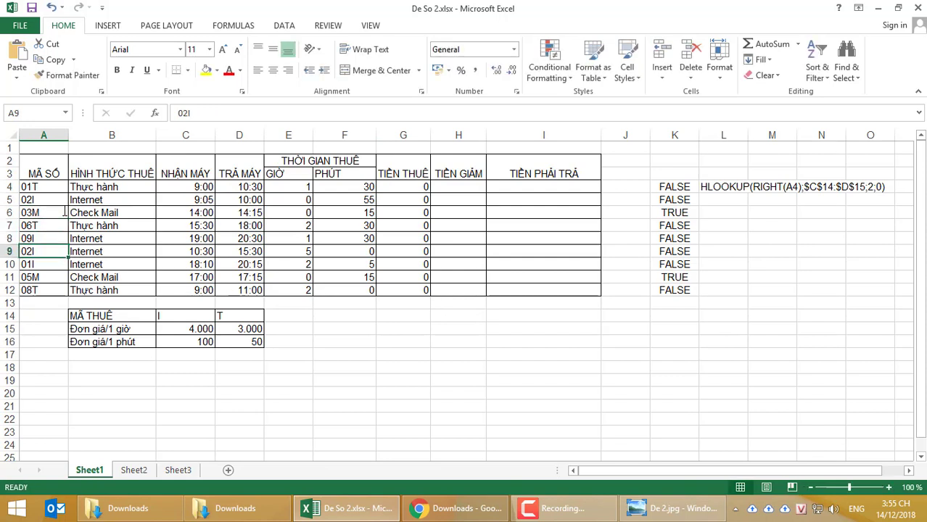
{"action": "key", "text": "Up"}
{"action": "key", "text": "Up"}
{"action": "key", "text": "Up"}
{"action": "key", "text": "Up"}
{"action": "key", "text": "Up"}
{"action": "key", "text": "Up"}
{"action": "key", "text": "Up"}
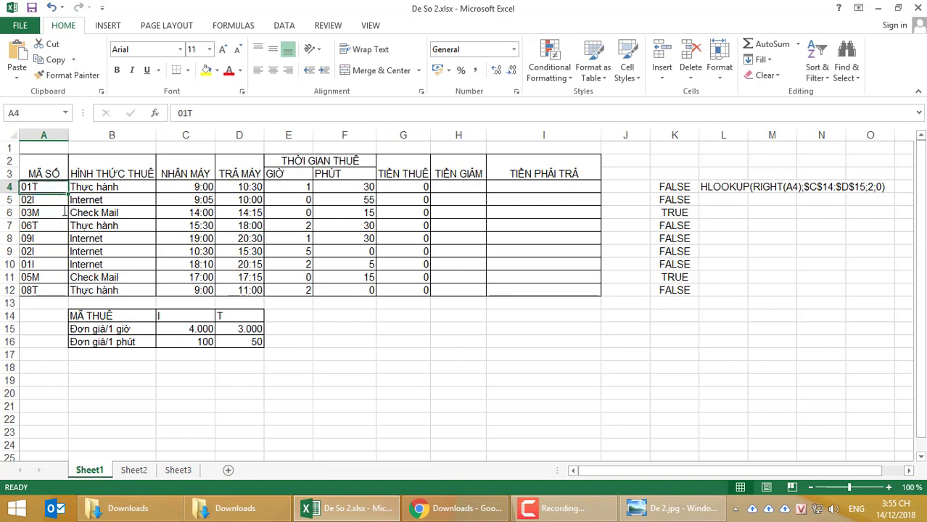
Step: Review the logical test, true value and false value of the IF formula in G4
{"action": "key", "text": "Right"}
{"action": "key", "text": "Right"}
{"action": "key", "text": "Right"}
{"action": "key", "text": "Right"}
{"action": "key", "text": "Right"}
{"action": "key", "text": "Right"}
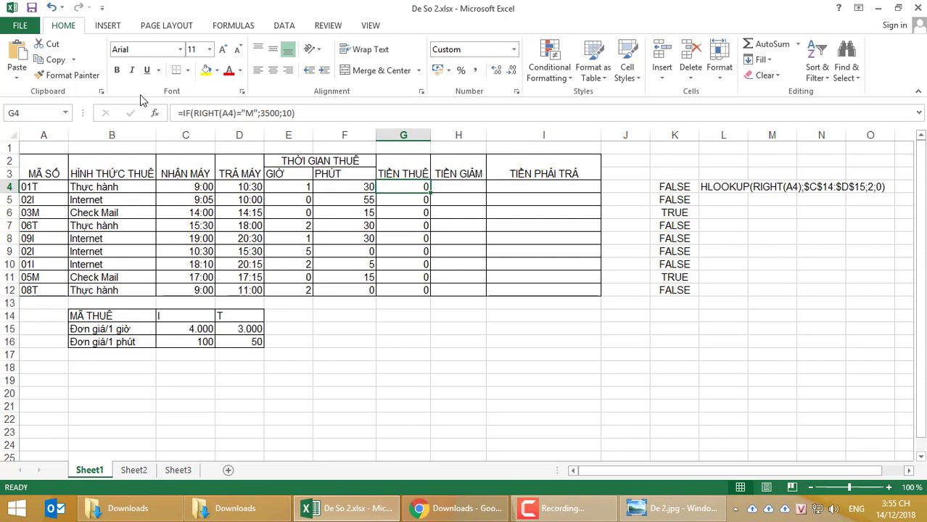
{"action": "left_click", "coordinate": [288, 114]}
{"action": "key", "text": "Left"}
{"action": "key", "text": "Left"}
{"action": "key", "text": "Left"}
{"action": "key", "text": "Left"}
{"action": "key", "text": "Left"}
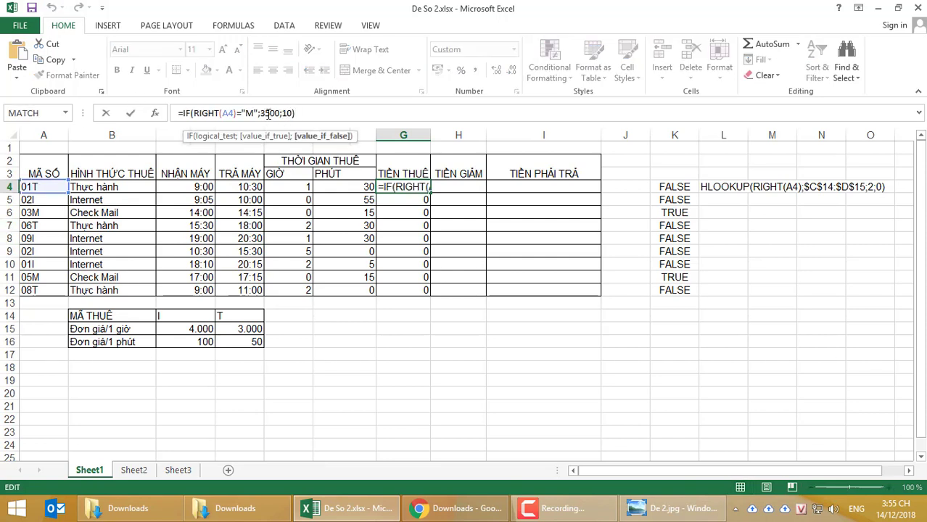
{"action": "left_click", "coordinate": [288, 115]}
{"action": "left_click", "coordinate": [240, 114]}
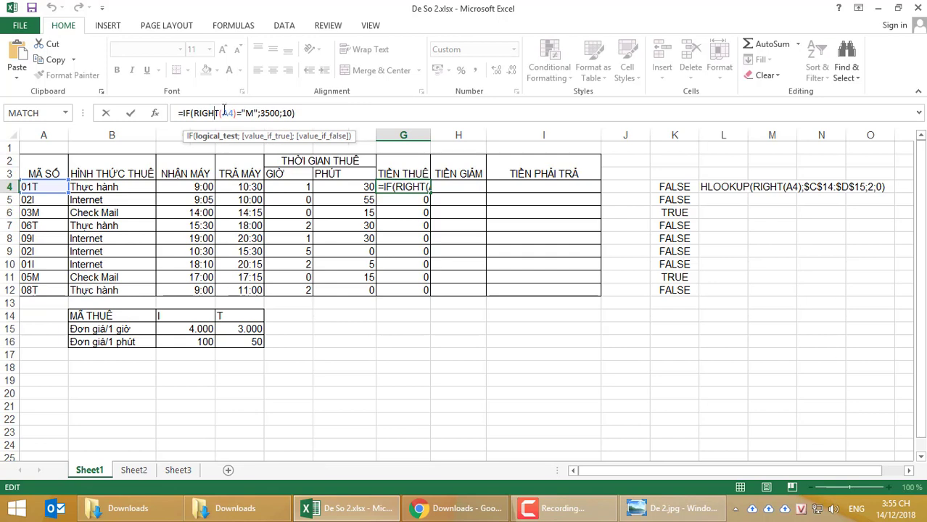
{"action": "left_click", "coordinate": [256, 114]}
{"action": "type", "text": ";"}
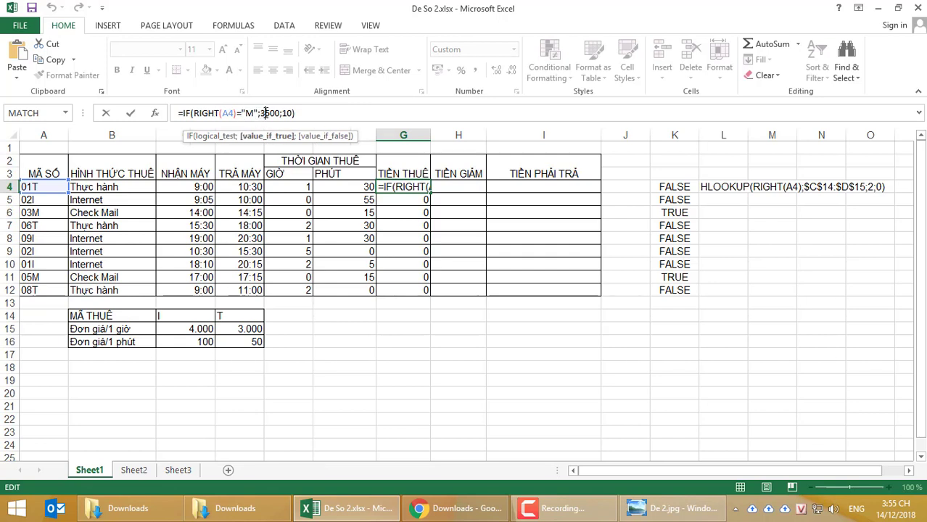
{"action": "left_click", "coordinate": [286, 113]}
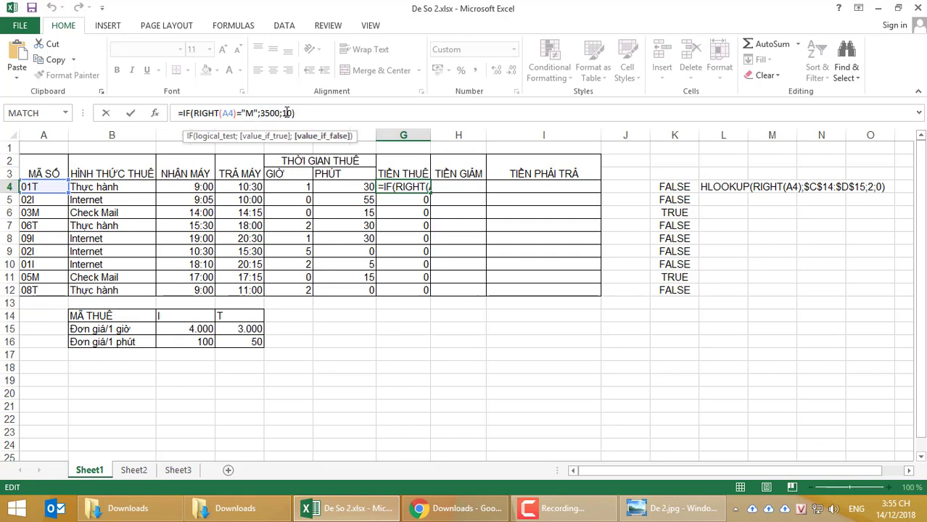
{"action": "key", "text": "Return"}
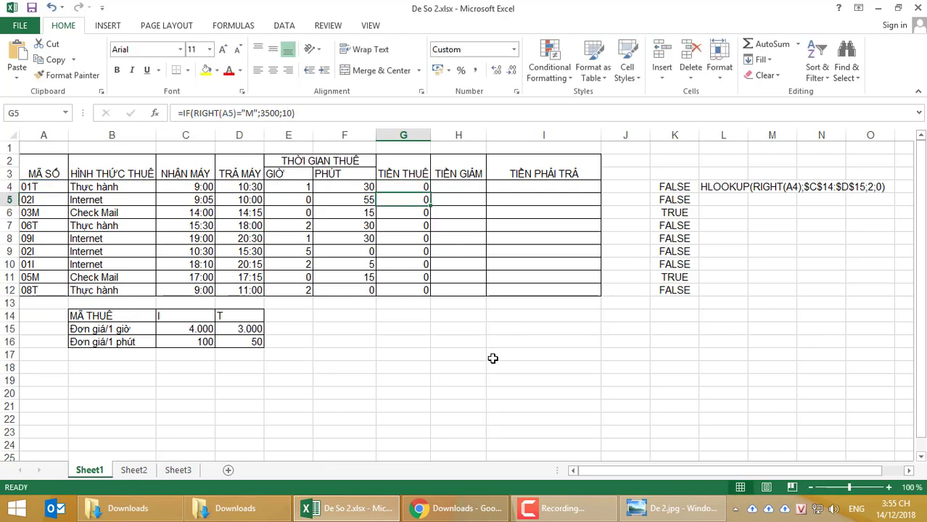
Step: Fill the IF formula from G4 down through G12 and set the range's number format to General
{"action": "left_click", "coordinate": [403, 187]}
{"action": "left_click_drag", "start_coordinate": [430, 193], "coordinate": [428, 294]}
{"action": "left_click", "coordinate": [513, 49]}
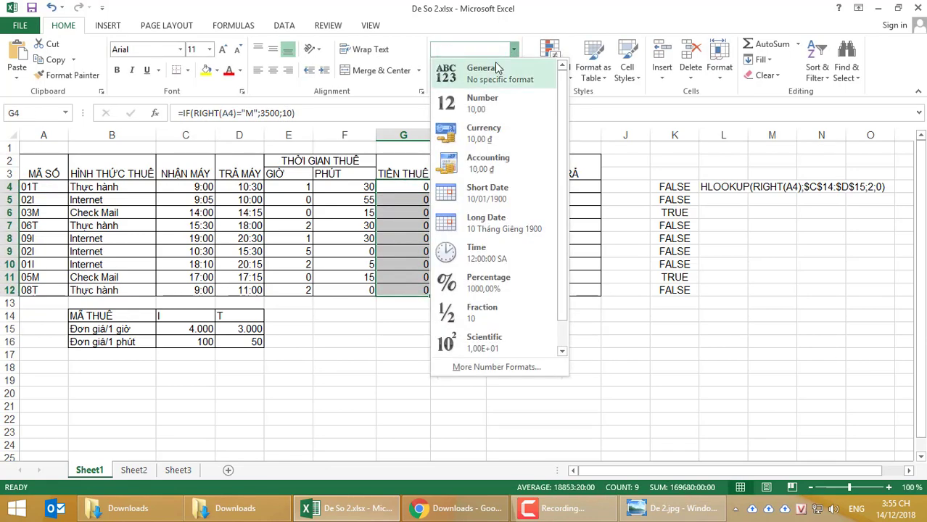
{"action": "left_click", "coordinate": [494, 68]}
{"action": "left_click", "coordinate": [478, 351]}
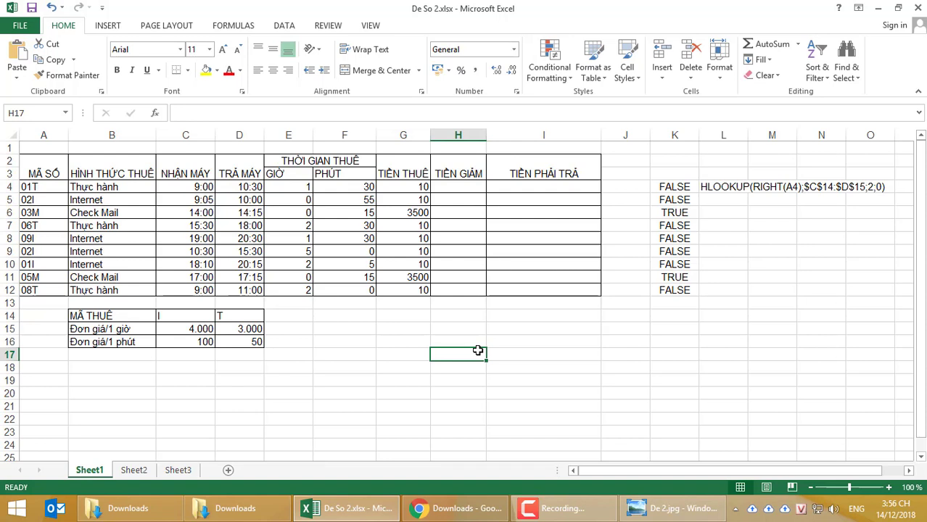
Step: Undo the recent TIỀN THUÊ changes back to the G4 formula containing HLOOKUP(RIGHT(A4);$C$14:$D$15;2;0)
{"action": "left_click", "coordinate": [401, 177]}
{"action": "left_click", "coordinate": [401, 187]}
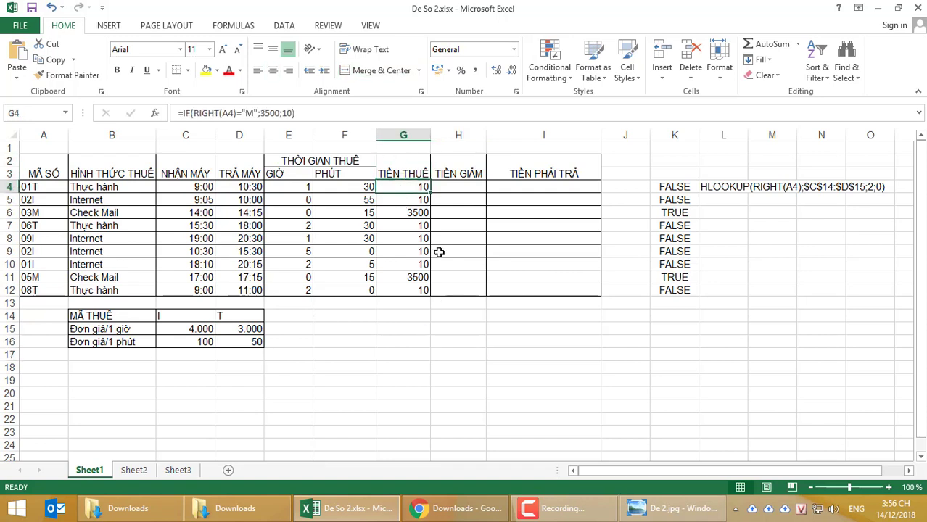
{"action": "key", "text": "ctrl+v"}
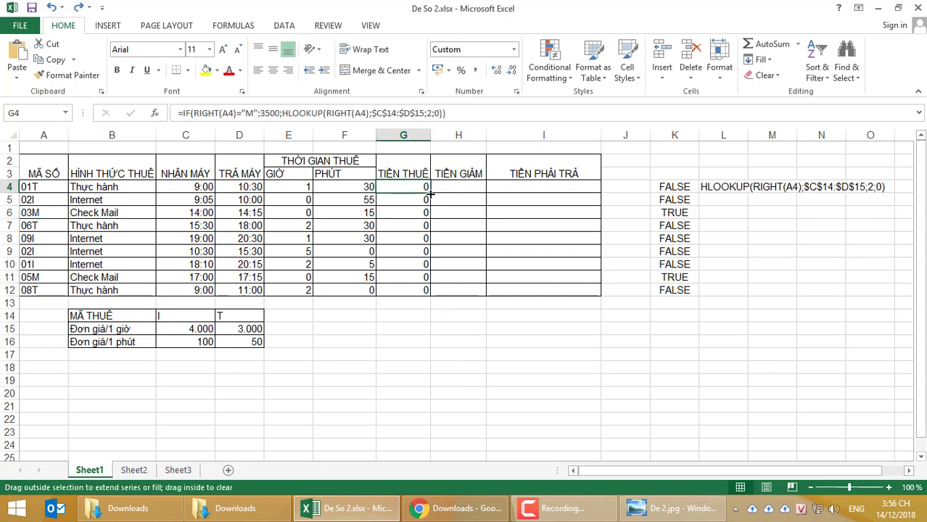
Step: Fill the IF and HLOOKUP formula from G4 down through G12, apply the General format, and check G12 and G4
{"action": "double_click", "coordinate": [427, 192]}
{"action": "left_click", "coordinate": [513, 50]}
{"action": "left_click", "coordinate": [478, 70]}
{"action": "left_click", "coordinate": [444, 413]}
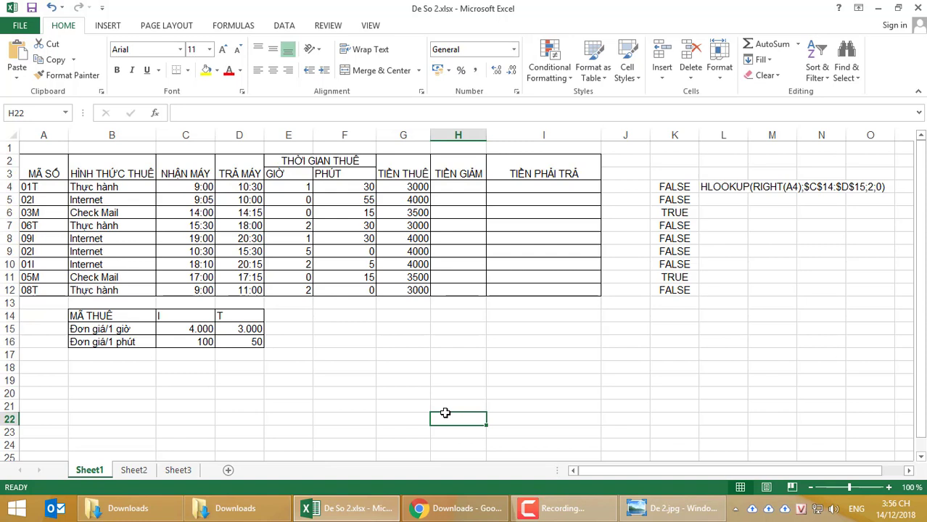
{"action": "left_click", "coordinate": [418, 290]}
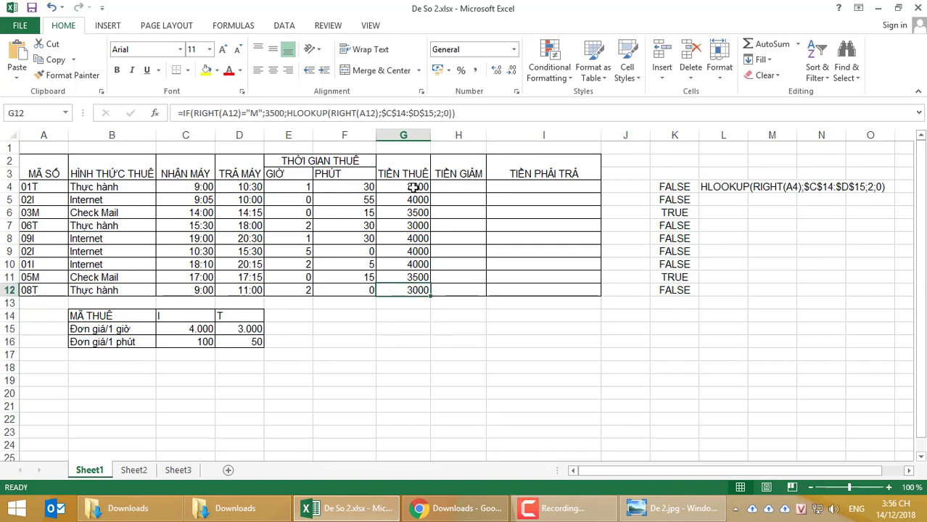
{"action": "left_click", "coordinate": [416, 186]}
Step: Clear the scratch contents of columns K through O
{"action": "left_click_drag", "start_coordinate": [674, 135], "coordinate": [887, 149]}
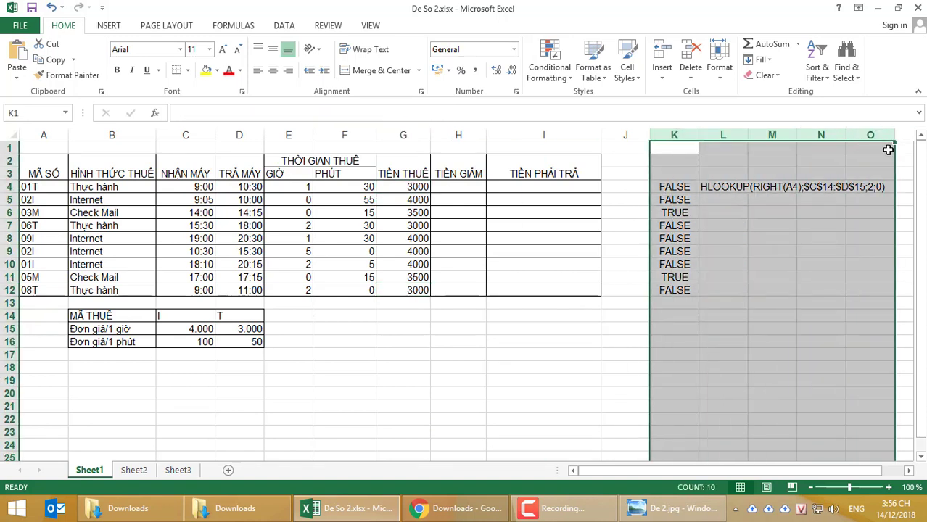
{"action": "key", "text": "Delete"}
Step: Copy the G4 formula text into K4 as a formula and fill it down through K12
{"action": "left_click", "coordinate": [411, 187]}
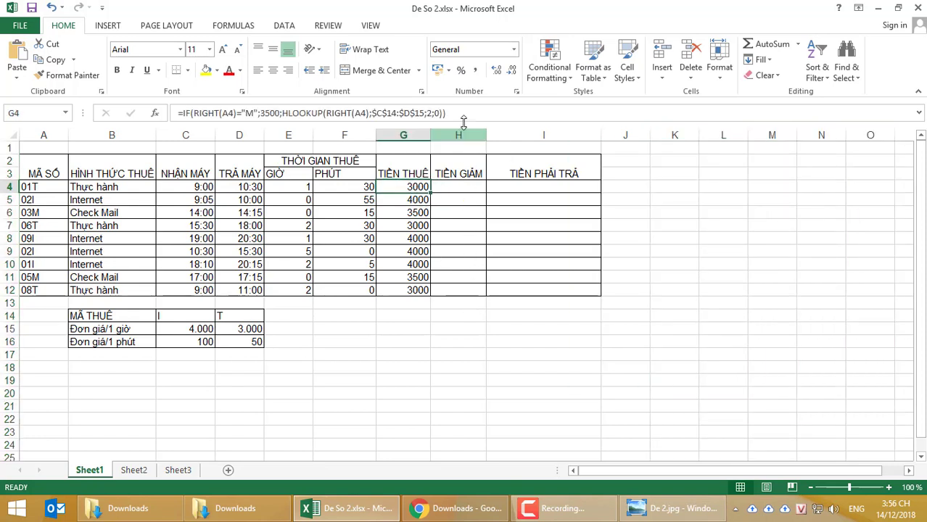
{"action": "left_click_drag", "start_coordinate": [463, 114], "coordinate": [182, 113]}
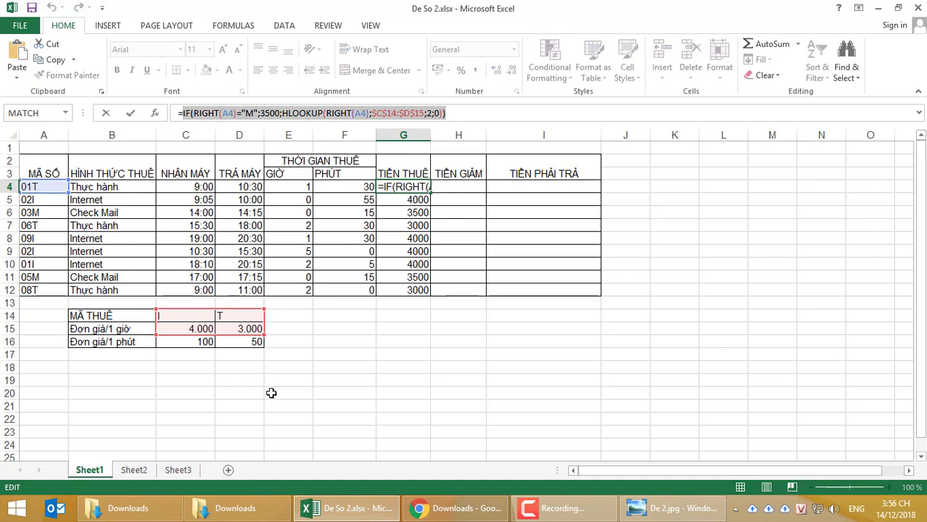
{"action": "key", "text": "ctrl+c"}
{"action": "key", "text": "Escape"}
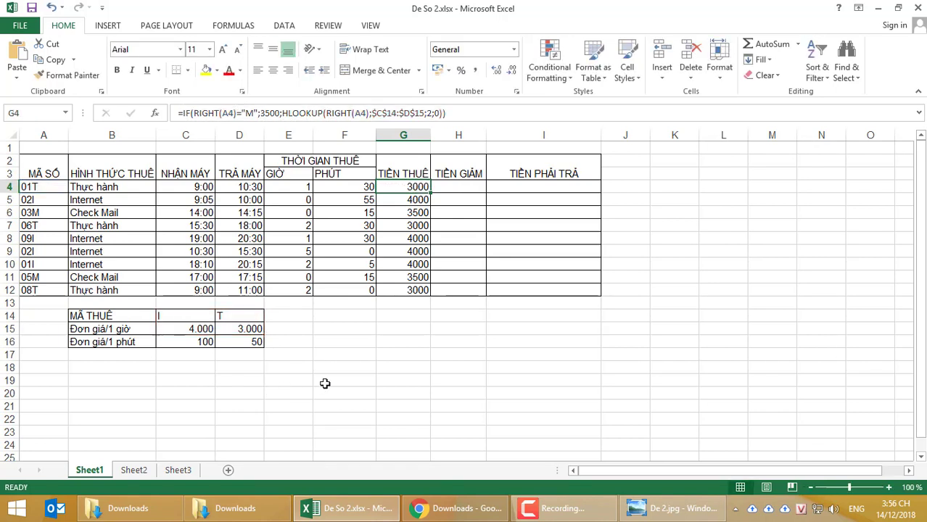
{"action": "left_click", "coordinate": [669, 186]}
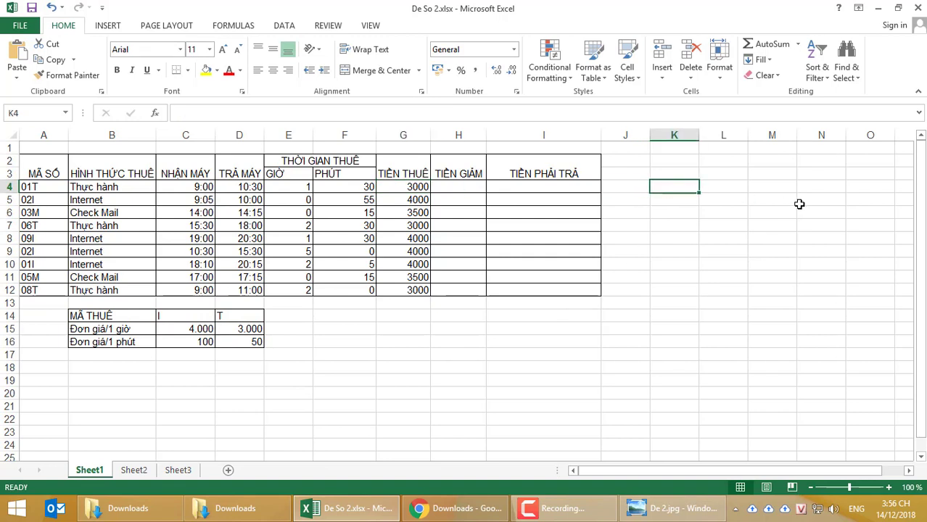
{"action": "type", "text": "="}
{"action": "key", "text": "ctrl+v"}
{"action": "key", "text": "Return"}
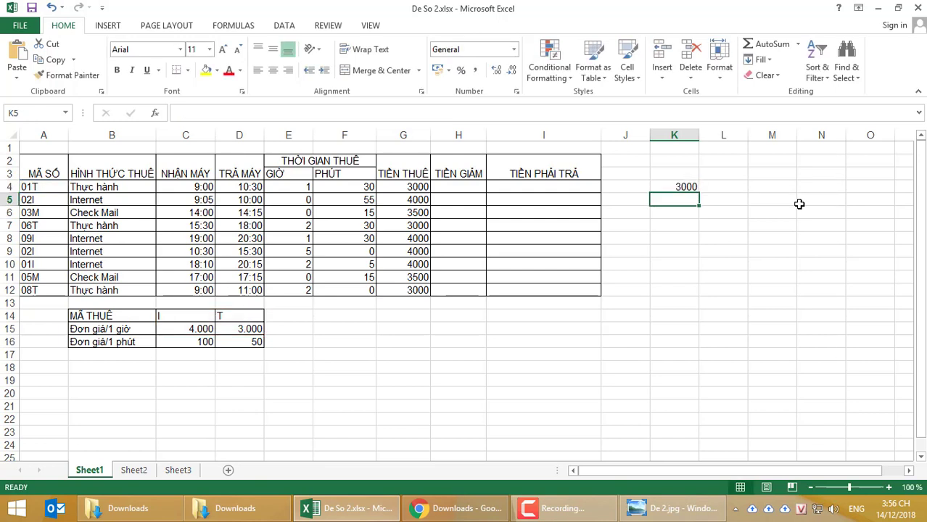
{"action": "left_click", "coordinate": [689, 187]}
{"action": "left_click_drag", "start_coordinate": [698, 194], "coordinate": [700, 293]}
Step: Change the value-if-true argument of the K4 formula to 3500/60
{"action": "left_click", "coordinate": [680, 187]}
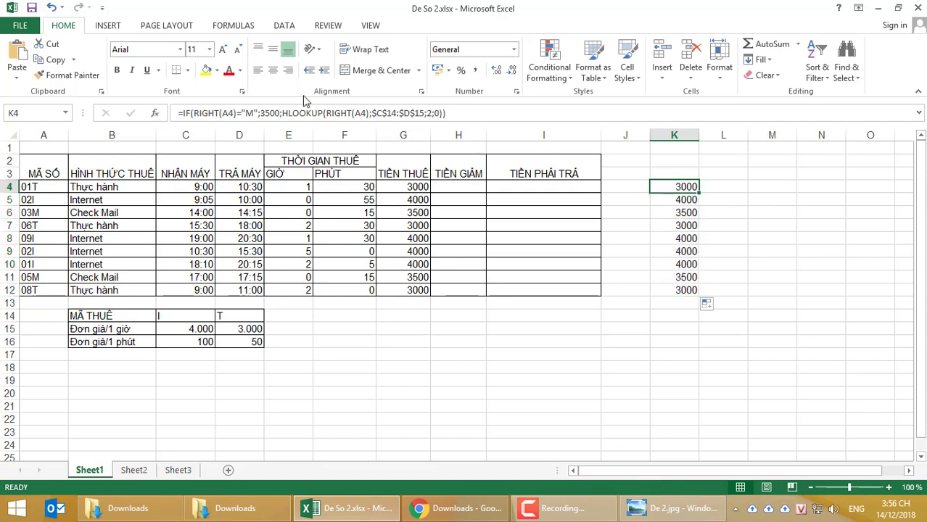
{"action": "left_click", "coordinate": [262, 113]}
{"action": "double_click", "coordinate": [270, 113]}
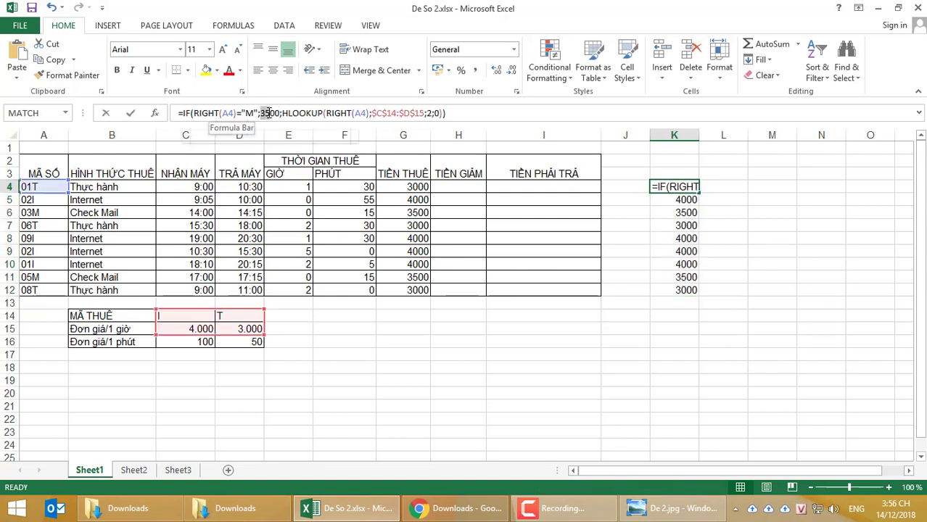
{"action": "left_click", "coordinate": [279, 113]}
{"action": "type", "text": "/"}
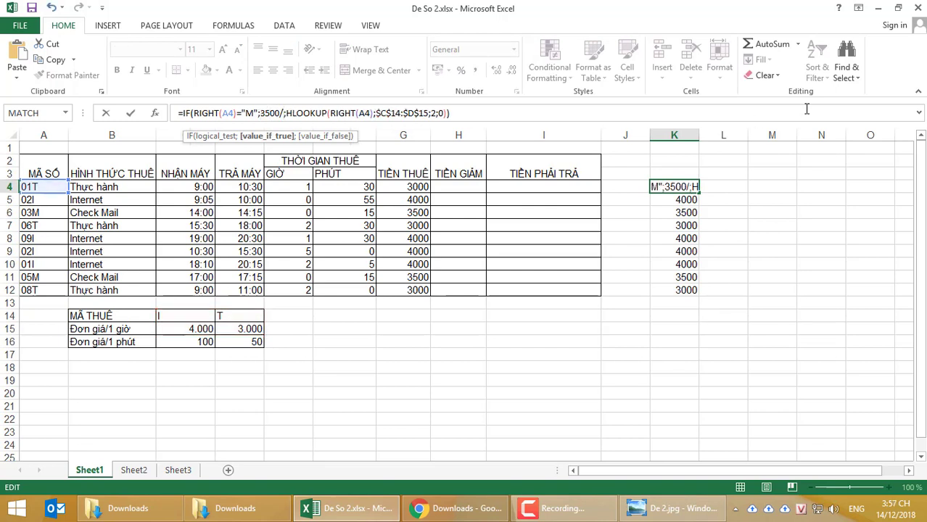
{"action": "type", "text": "60"}
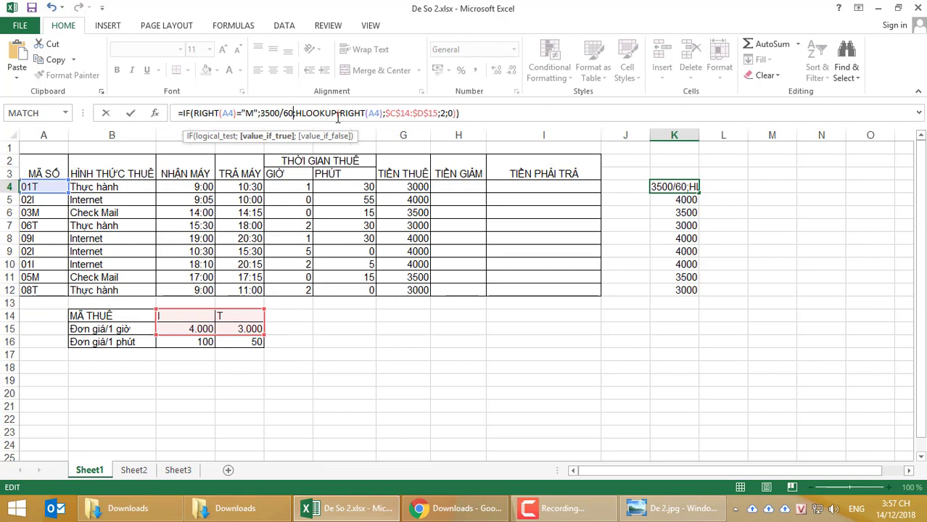
Step: Change the HLOOKUP table range in the K4 formula to the absolute range $C$14:$D$16
{"action": "left_click", "coordinate": [388, 113]}
{"action": "left_click_drag", "start_coordinate": [387, 113], "coordinate": [441, 114]}
{"action": "left_click_drag", "start_coordinate": [174, 315], "coordinate": [243, 343]}
{"action": "key", "text": "F4"}
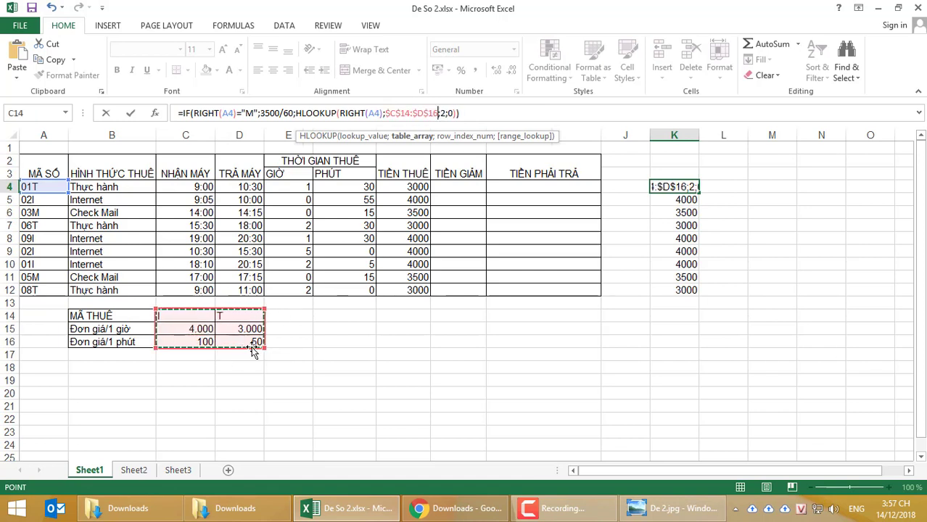
Step: Set the HLOOKUP row index in K4 to 3 and fill the formula down through K12
{"action": "left_click", "coordinate": [445, 114]}
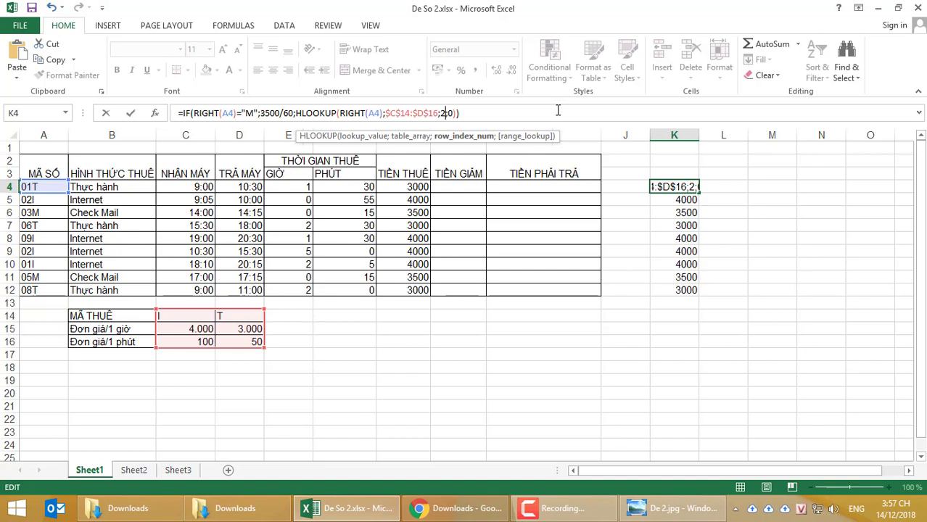
{"action": "key", "text": "BackSpace"}
{"action": "type", "text": "3"}
{"action": "key", "text": "Return"}
{"action": "left_click", "coordinate": [673, 187]}
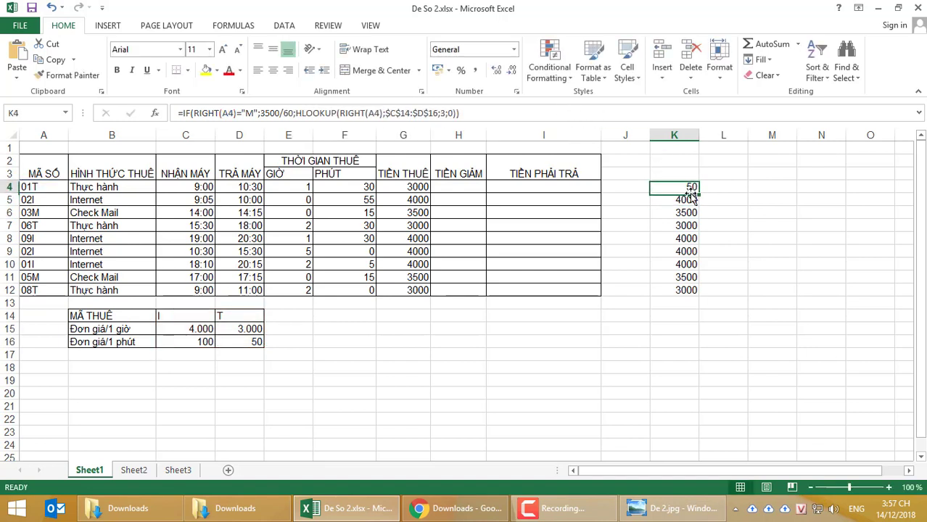
{"action": "left_click_drag", "start_coordinate": [698, 193], "coordinate": [695, 292]}
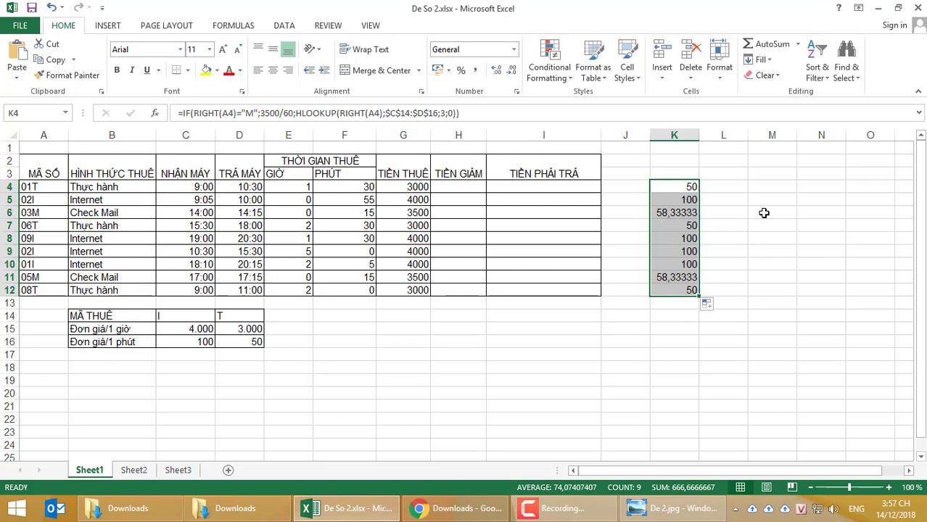
Step: Copy the K4 formula text without its equals sign, keeping the cell unchanged
{"action": "left_click", "coordinate": [657, 187]}
{"action": "left_click_drag", "start_coordinate": [477, 114], "coordinate": [183, 114]}
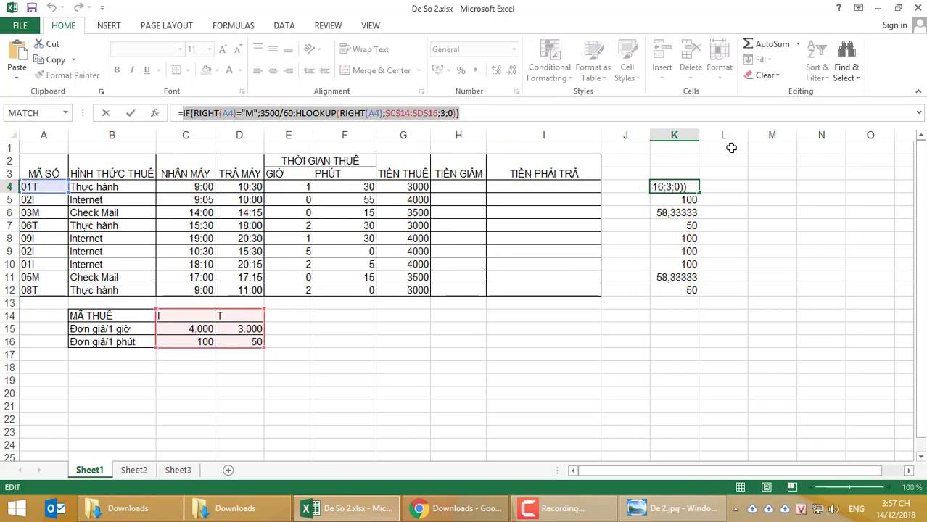
{"action": "key", "text": "Escape"}
{"action": "left_click", "coordinate": [411, 186]}
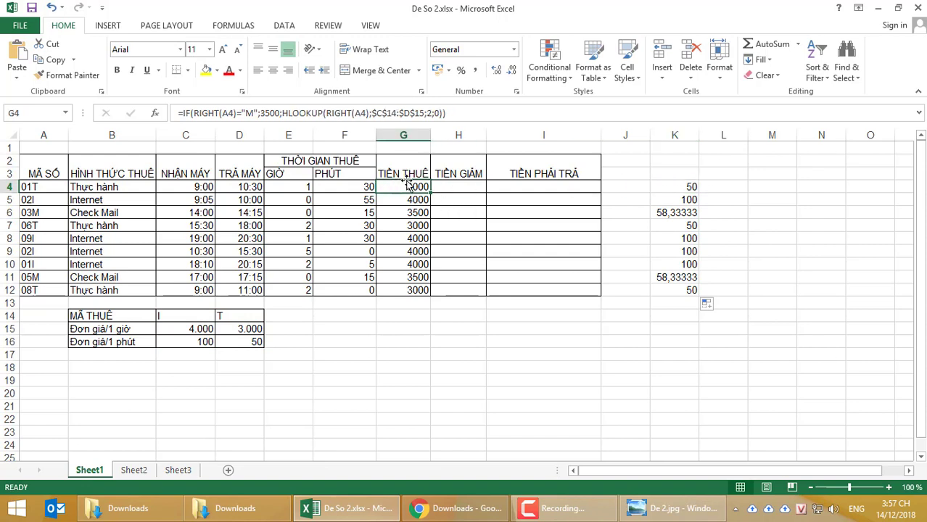
{"action": "left_click", "coordinate": [481, 113]}
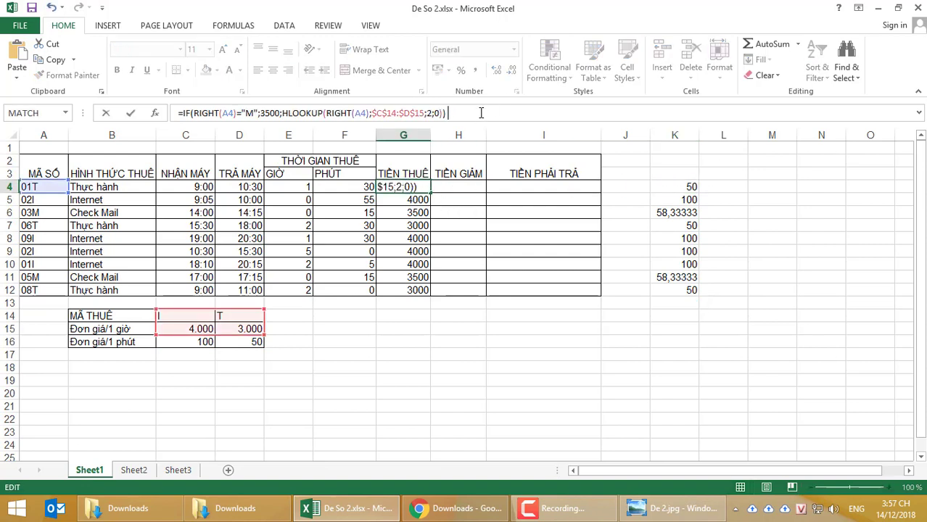
{"action": "type", "text": "+"}
{"action": "key", "text": "ctrl+v"}
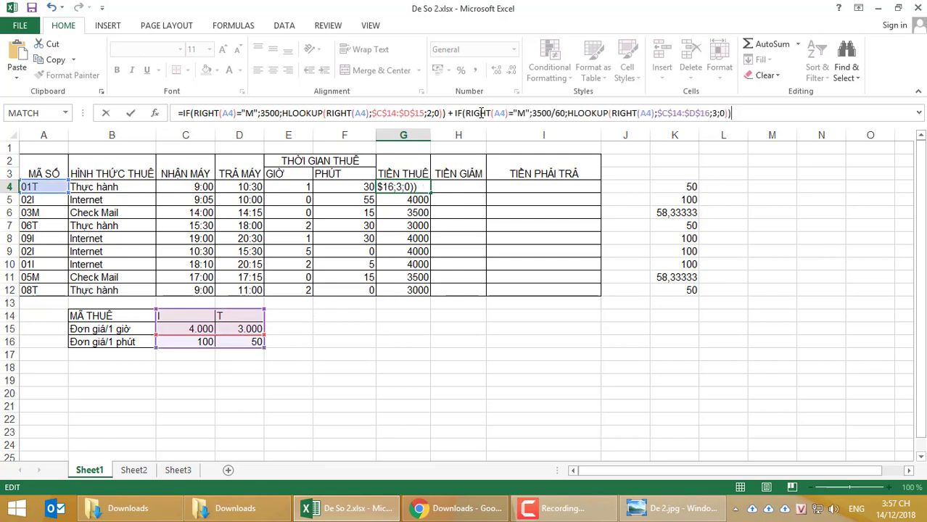
{"action": "left_click_drag", "start_coordinate": [445, 116], "coordinate": [185, 119]}
{"action": "left_click_drag", "start_coordinate": [454, 114], "coordinate": [746, 113]}
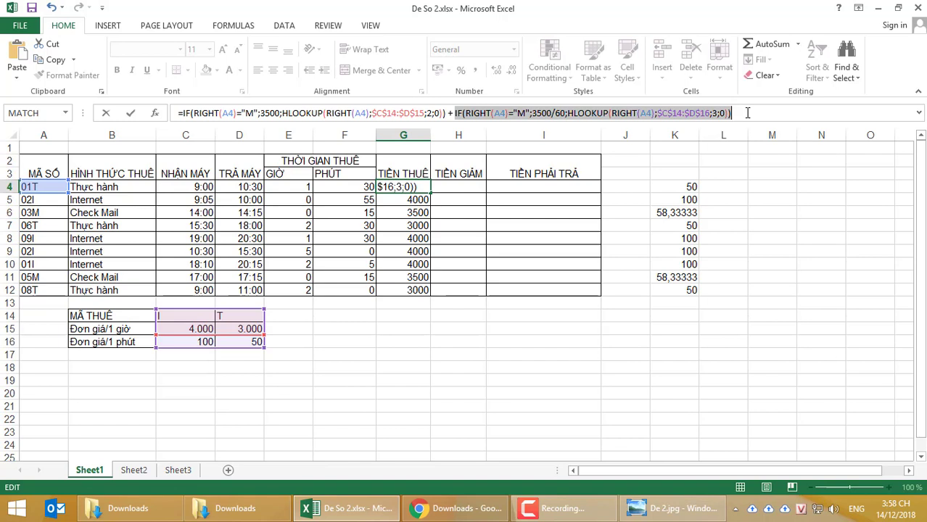
{"action": "key", "text": "Escape"}
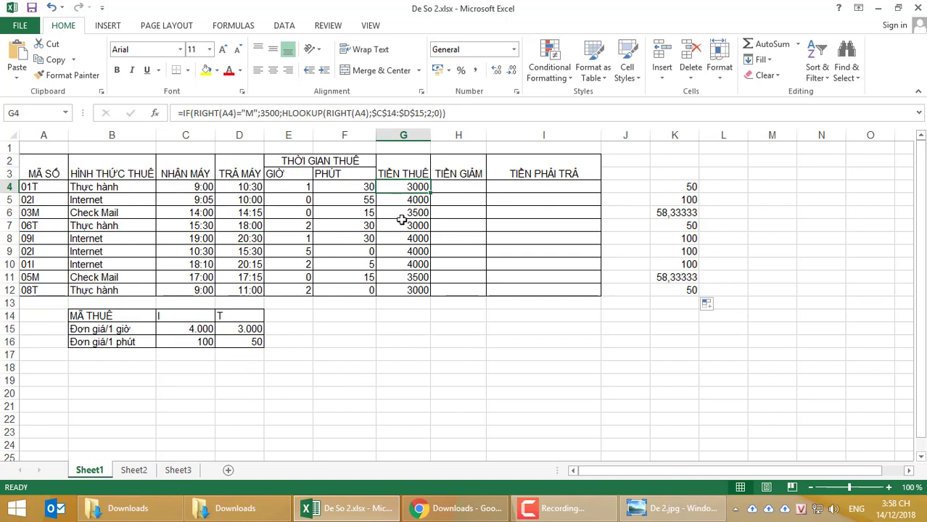
Step: Try to multiply the G12 rental formula by the hours in E4
{"action": "left_click", "coordinate": [399, 216]}
{"action": "left_click", "coordinate": [400, 226]}
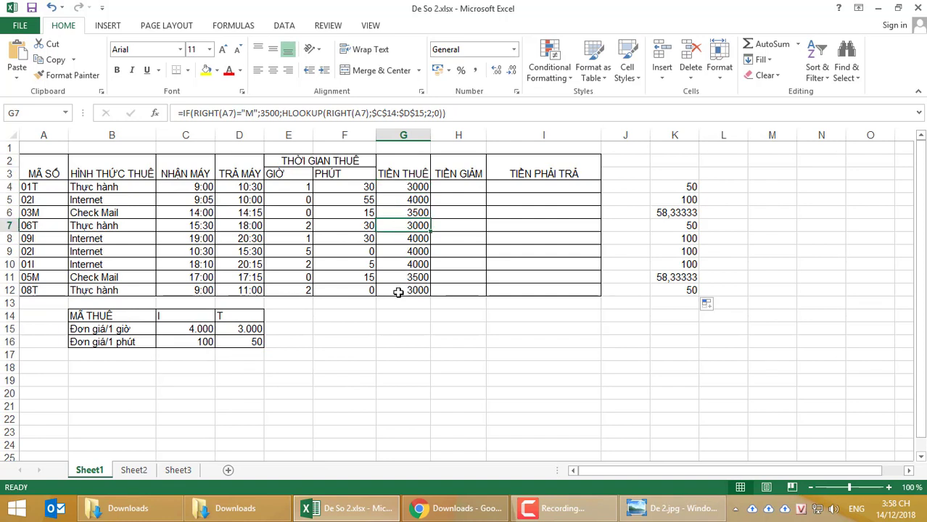
{"action": "left_click", "coordinate": [397, 290]}
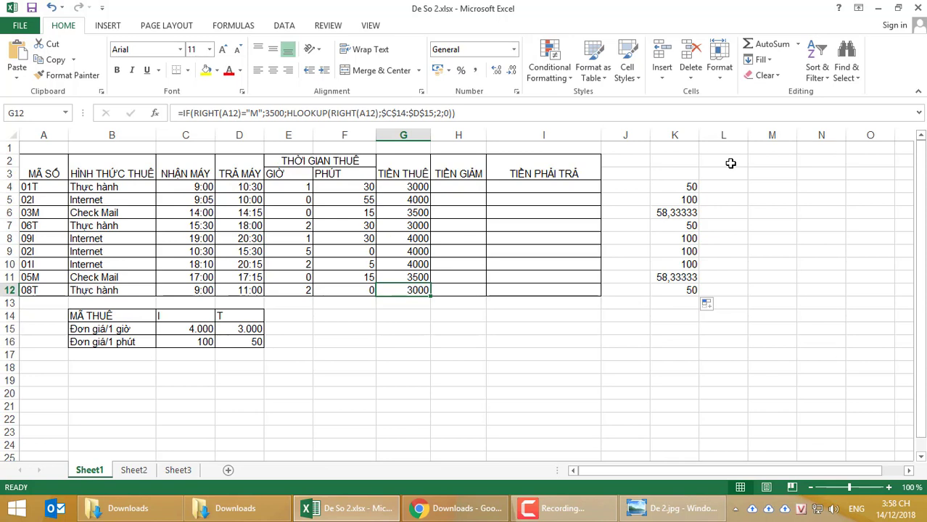
{"action": "left_click", "coordinate": [470, 114]}
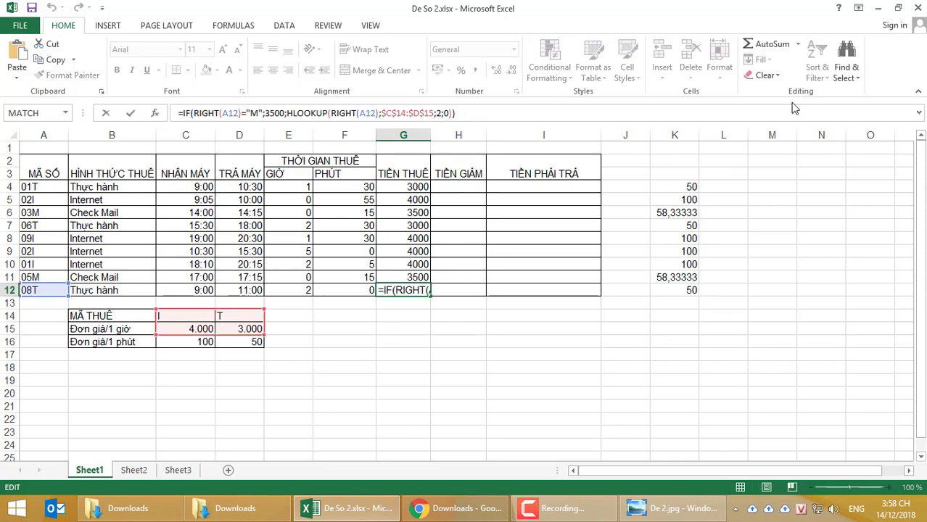
{"action": "type", "text": "*"}
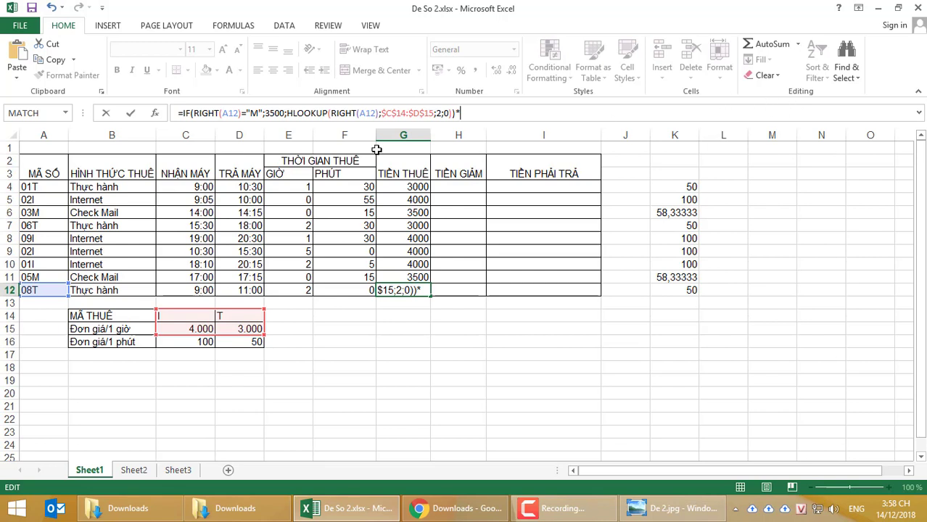
{"action": "left_click", "coordinate": [286, 186]}
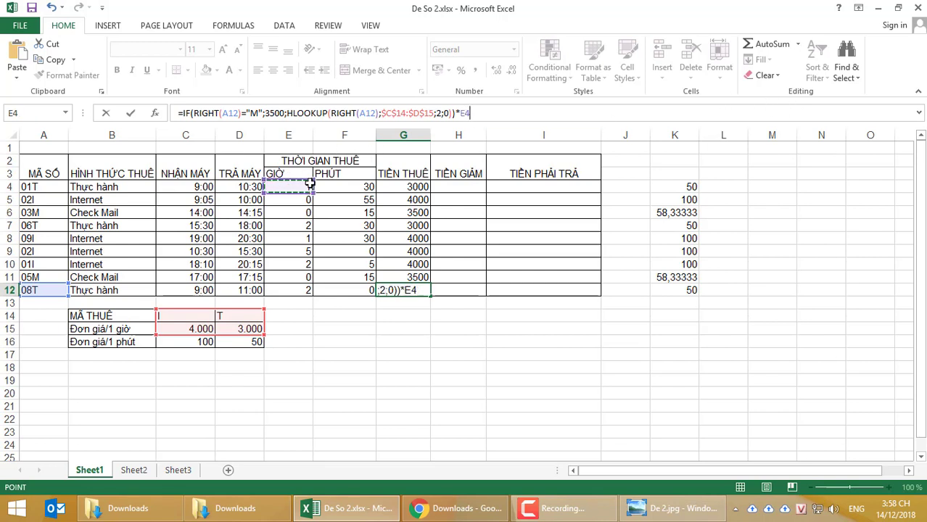
{"action": "key", "text": "Return"}
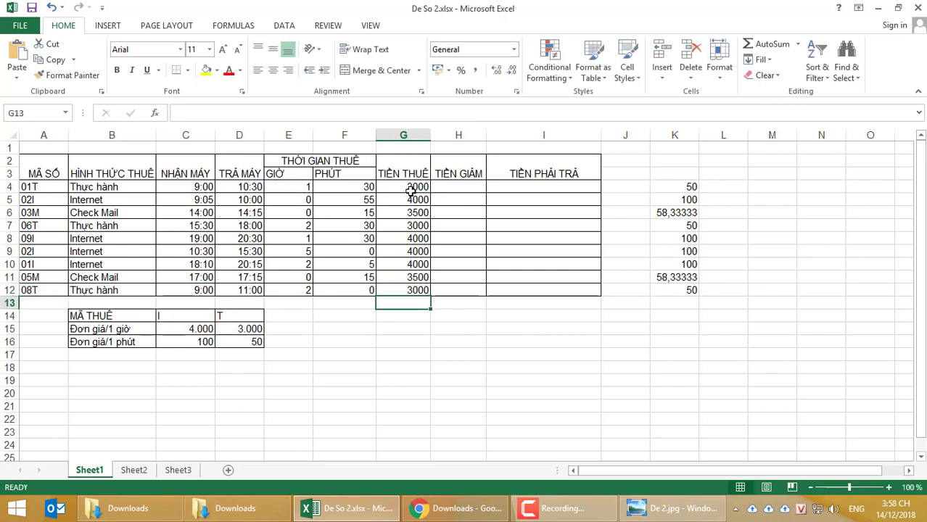
Step: Multiply the whole IF formula in G4 by the hours in E4 and fill it down through G12
{"action": "left_click", "coordinate": [411, 190]}
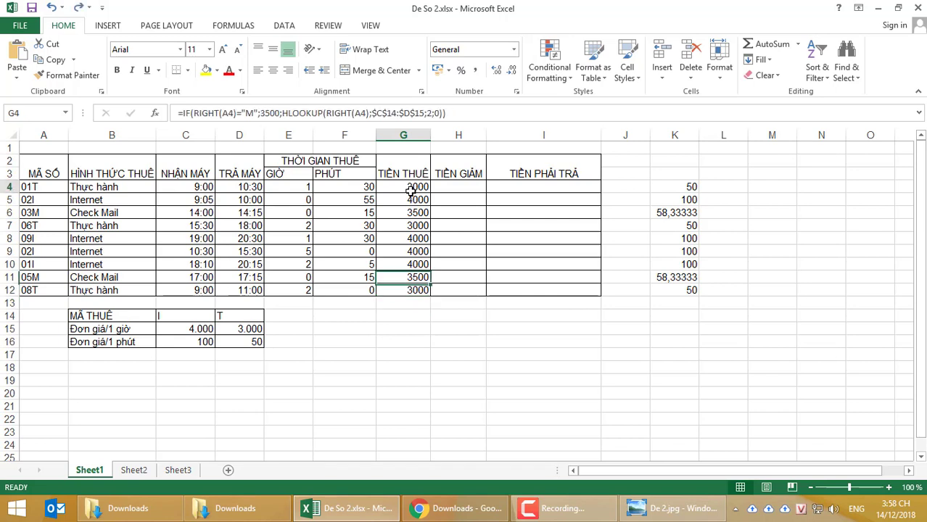
{"action": "left_click", "coordinate": [463, 114]}
{"action": "left_click", "coordinate": [464, 116]}
{"action": "type", "text": "*"}
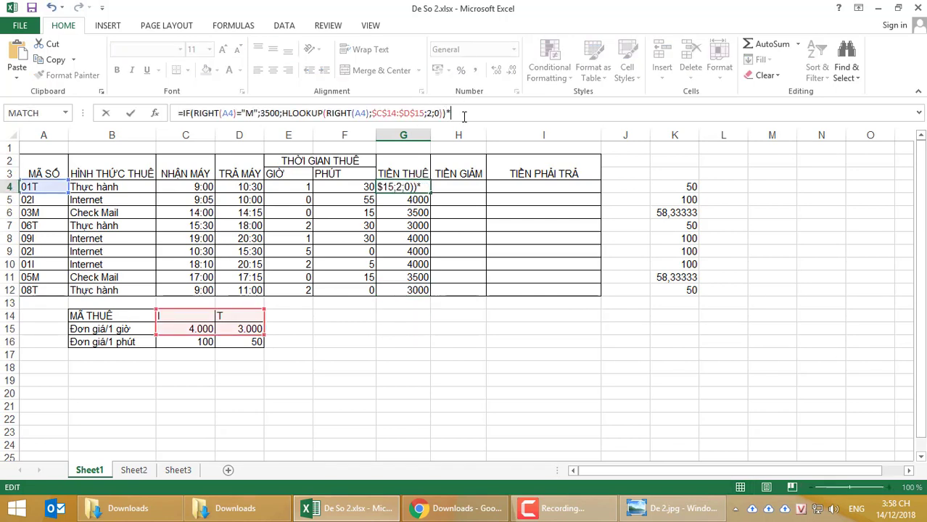
{"action": "left_click", "coordinate": [278, 186]}
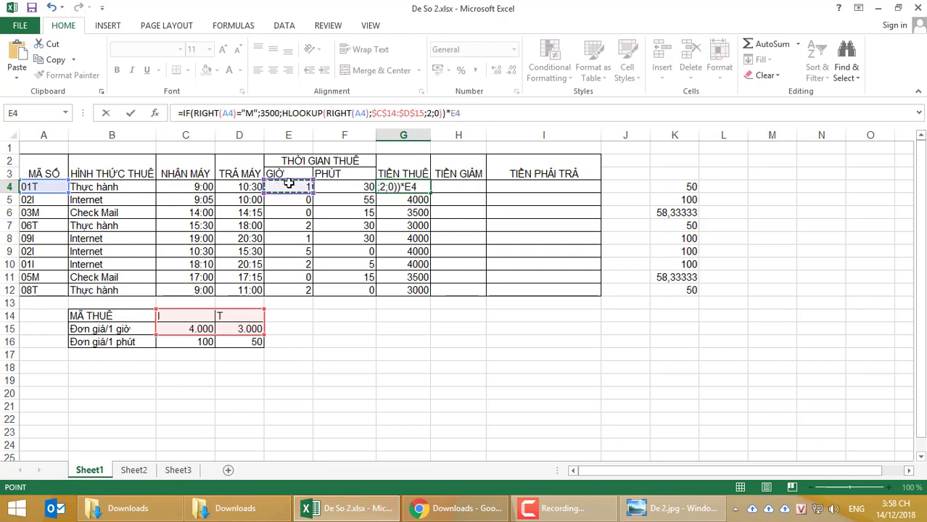
{"action": "key", "text": "Return"}
{"action": "left_click", "coordinate": [413, 187]}
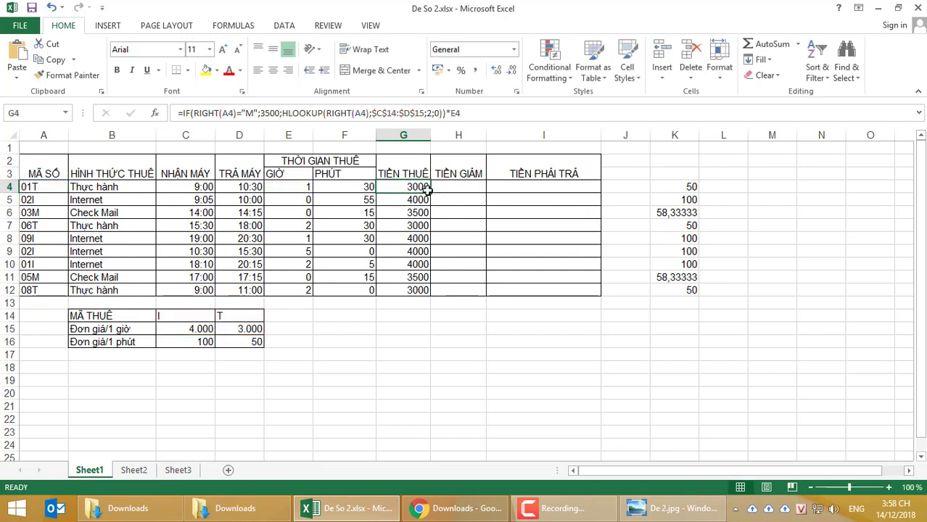
{"action": "left_click_drag", "start_coordinate": [430, 192], "coordinate": [431, 296]}
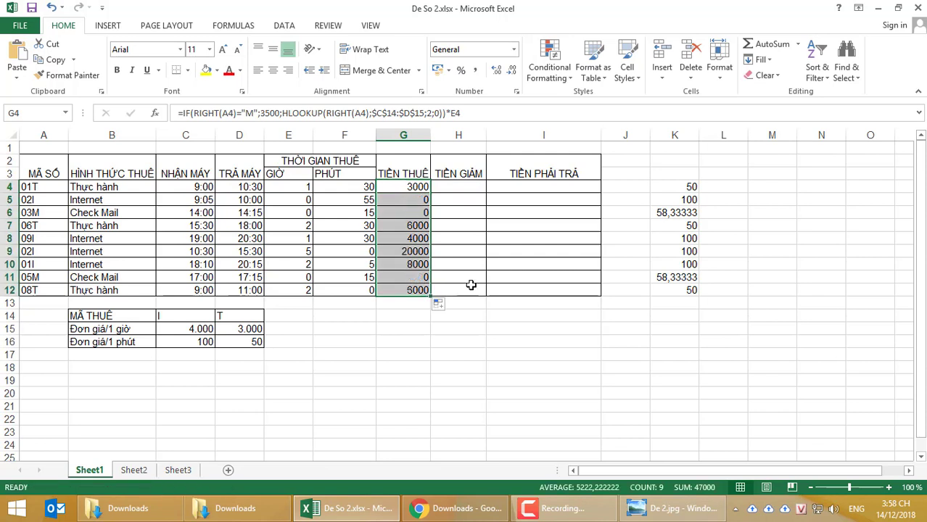
Step: Multiply the per-minute formula in K4 by the minutes in F4 and fill it down through K12
{"action": "left_click", "coordinate": [407, 202]}
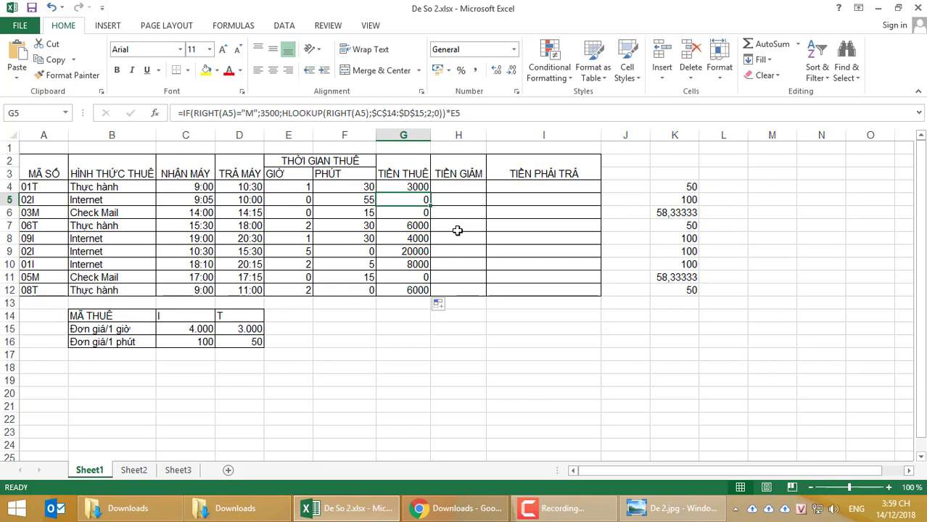
{"action": "left_click", "coordinate": [677, 188]}
{"action": "left_click", "coordinate": [783, 109]}
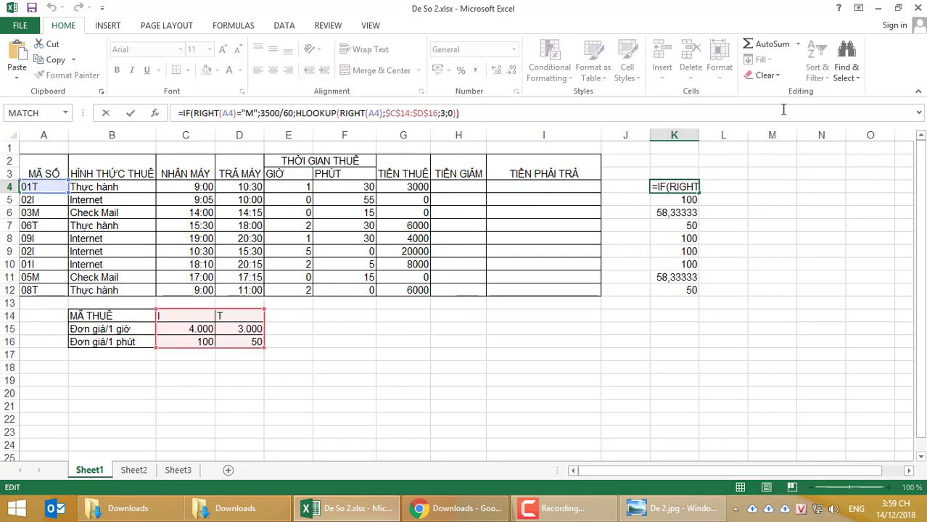
{"action": "type", "text": "*"}
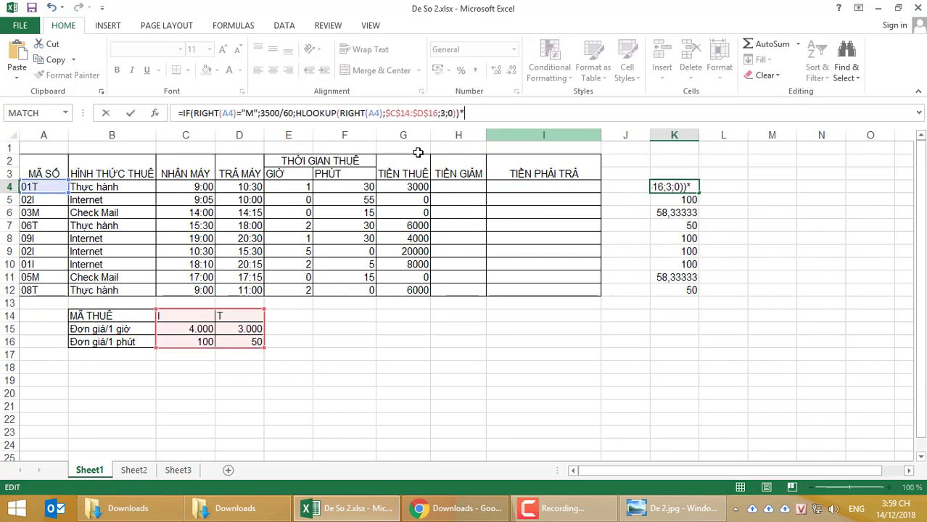
{"action": "left_click", "coordinate": [340, 187]}
{"action": "key", "text": "Return"}
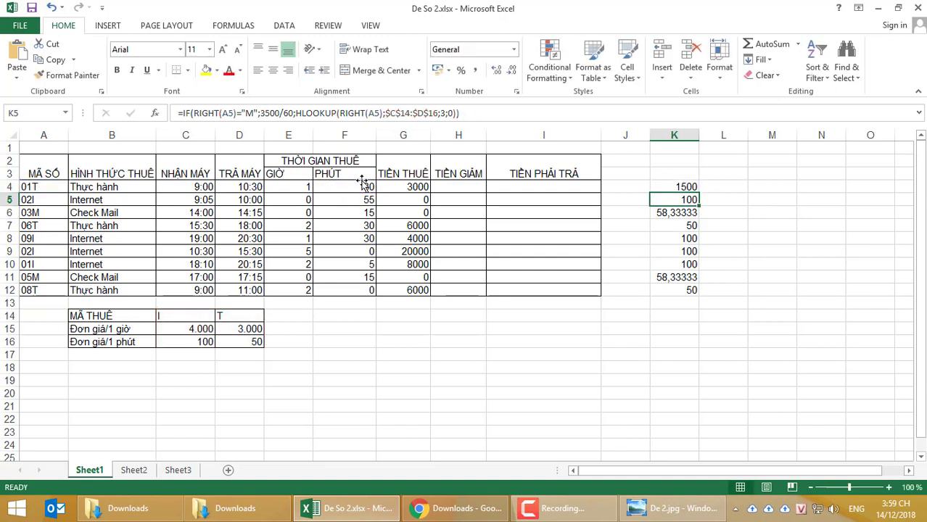
{"action": "left_click", "coordinate": [690, 190]}
{"action": "left_click_drag", "start_coordinate": [698, 192], "coordinate": [696, 294]}
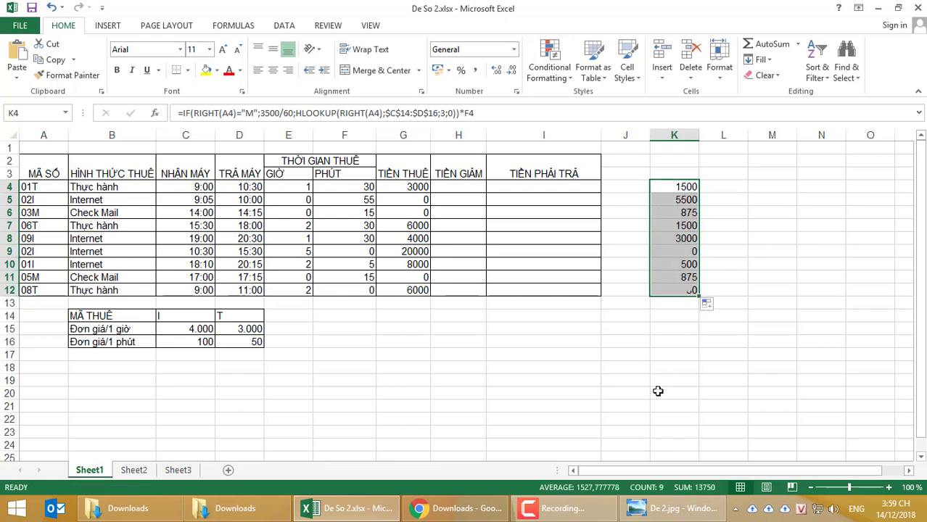
Step: Copy the K4 formula text, including *F4 but without its equals sign, keeping the cell unchanged
{"action": "left_click", "coordinate": [671, 192]}
{"action": "left_click_drag", "start_coordinate": [476, 112], "coordinate": [183, 114]}
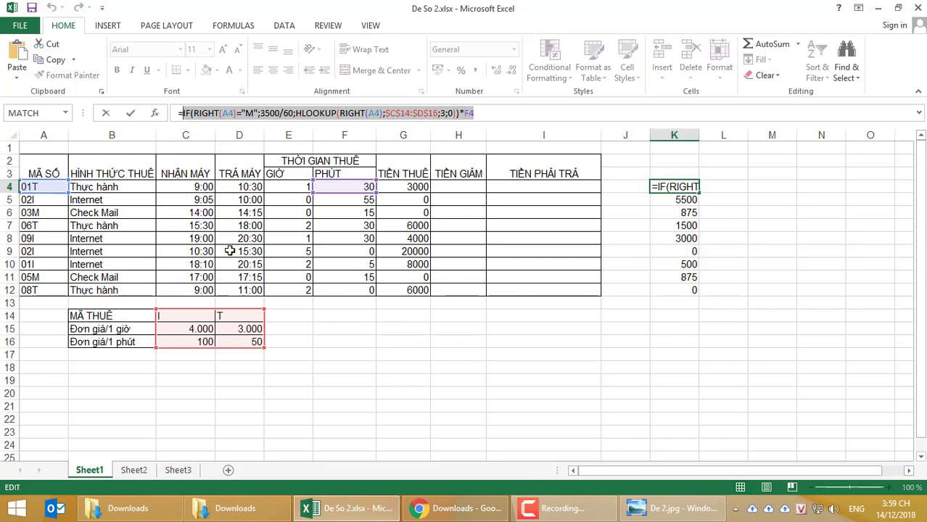
{"action": "key", "text": "Escape"}
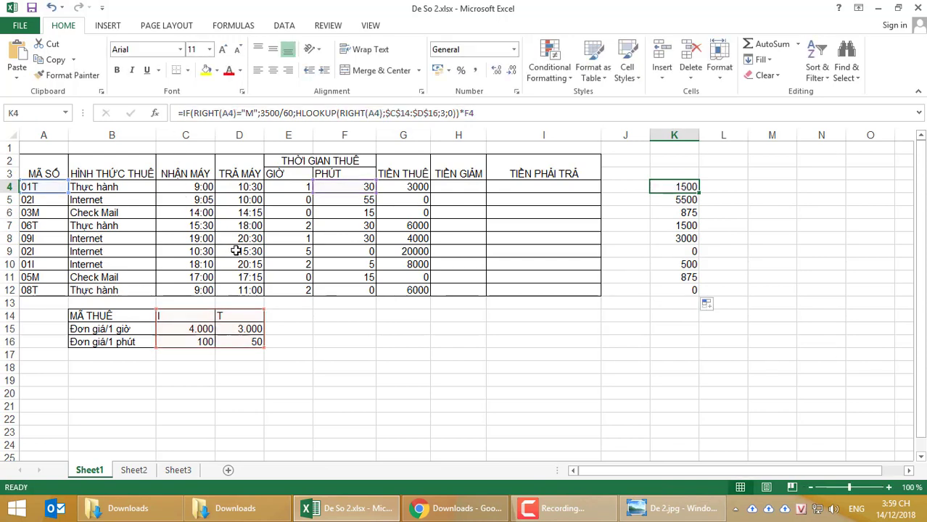
Step: Add the copied per-minute formula to the end of the G4 formula with a plus sign and fill it down through G12
{"action": "left_click", "coordinate": [407, 185]}
{"action": "left_click", "coordinate": [482, 112]}
{"action": "type", "text": "+"}
{"action": "key", "text": "ctrl+v"}
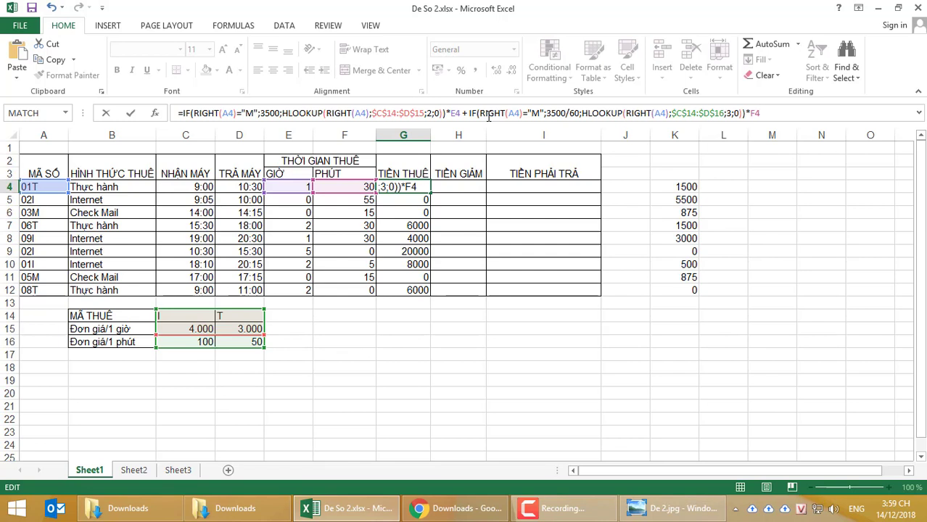
{"action": "key", "text": "Return"}
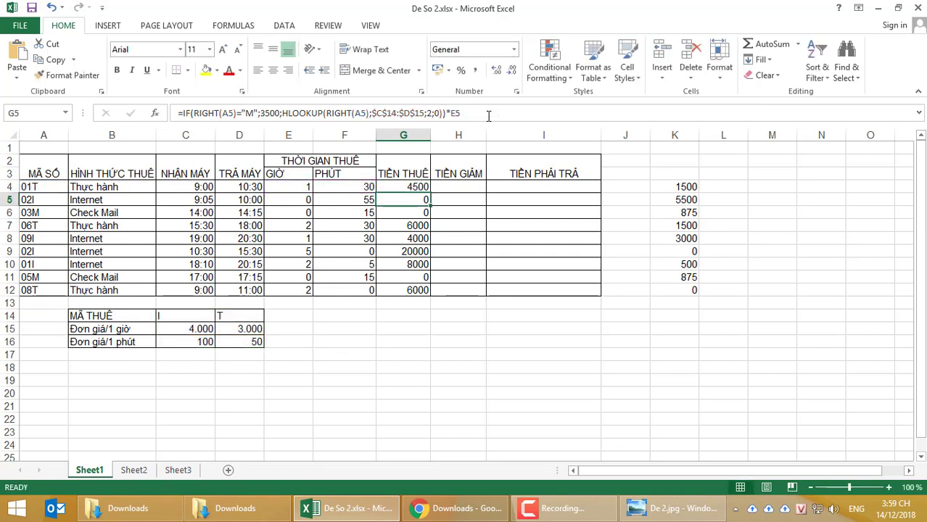
{"action": "left_click", "coordinate": [419, 186]}
{"action": "left_click_drag", "start_coordinate": [430, 193], "coordinate": [439, 290]}
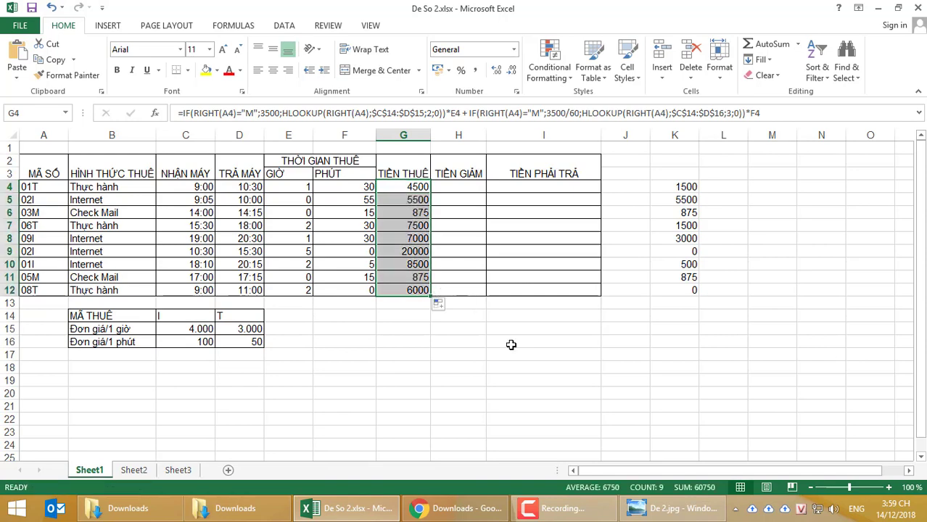
{"action": "left_click", "coordinate": [387, 185]}
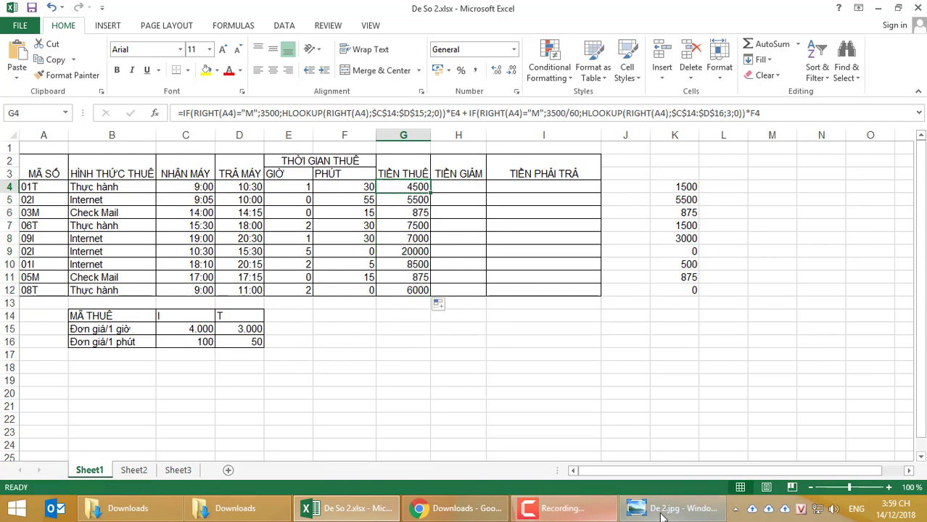
Step: Consult the TIỀN GIẢM rule in De 2.jpg and enter =IF(E4>2;G4*20%;0) in cell H4 of De So 2.xlsx
{"action": "left_click", "coordinate": [660, 509]}
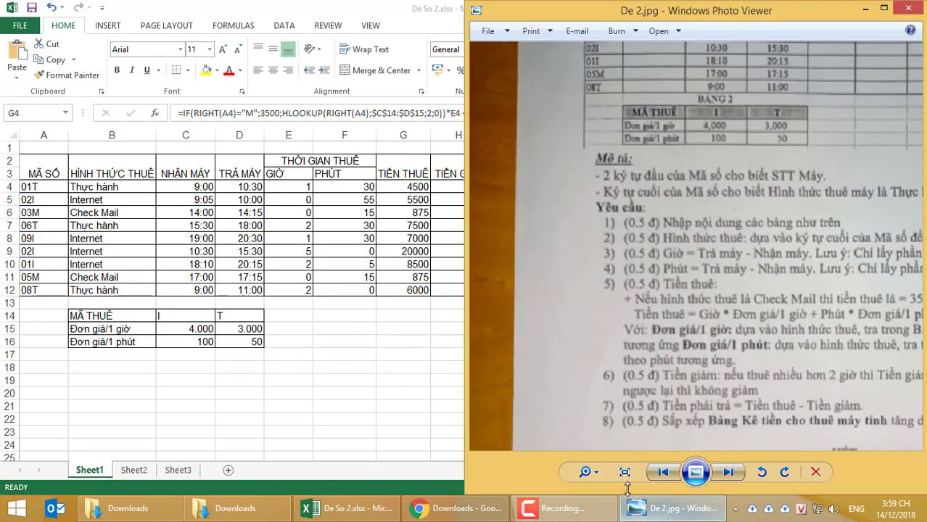
{"action": "left_click", "coordinate": [883, 9]}
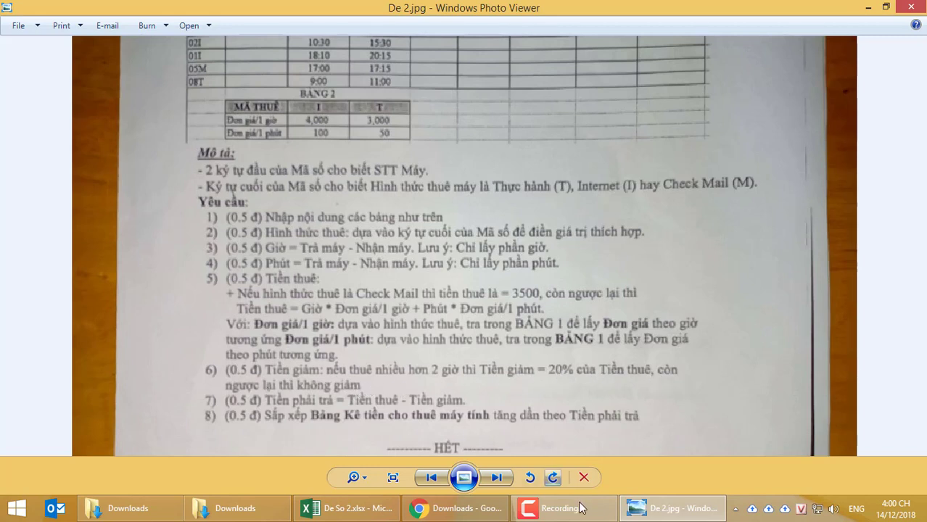
{"action": "left_click", "coordinate": [336, 511]}
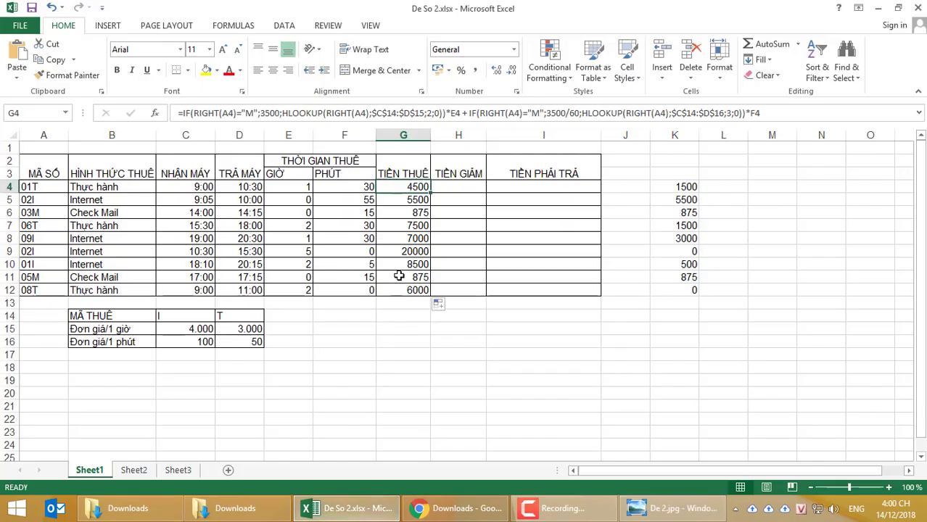
{"action": "left_click", "coordinate": [454, 192]}
{"action": "type", "text": "="}
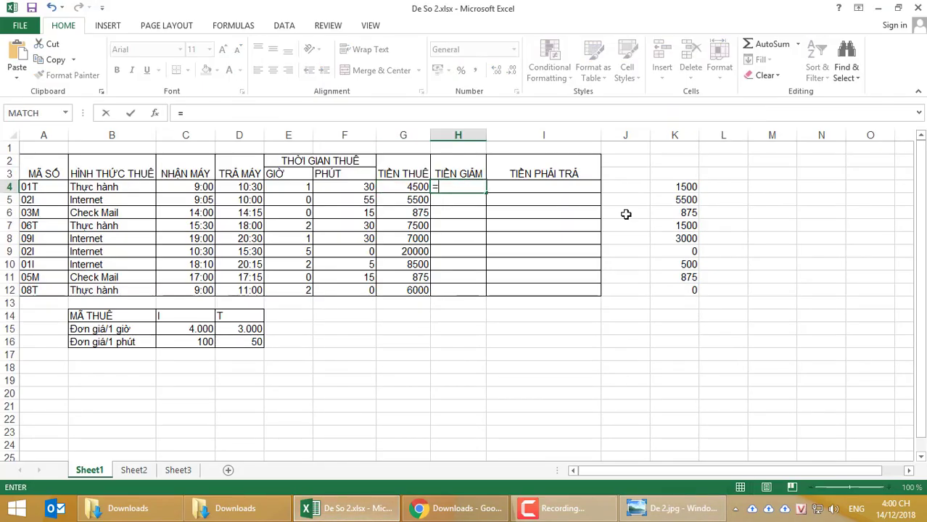
{"action": "type", "text": "if("}
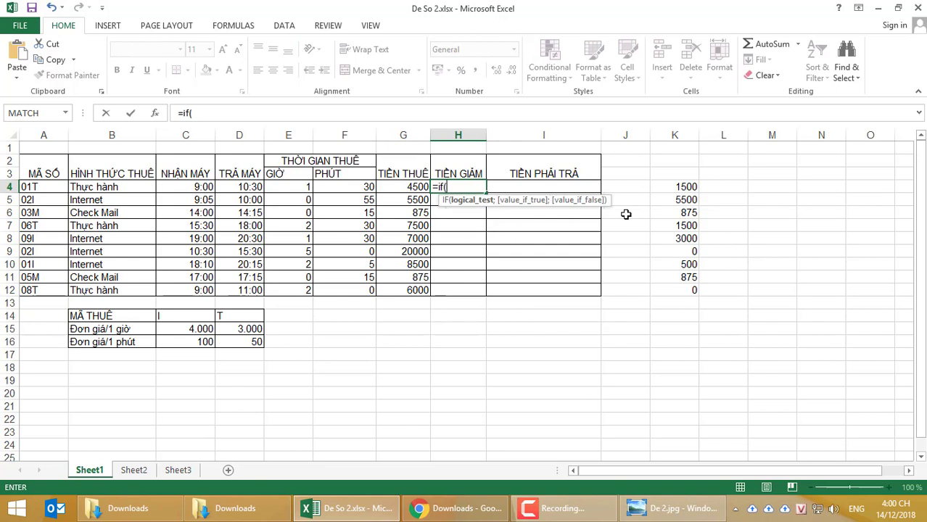
{"action": "left_click", "coordinate": [293, 188]}
{"action": "type", "text": ">2"}
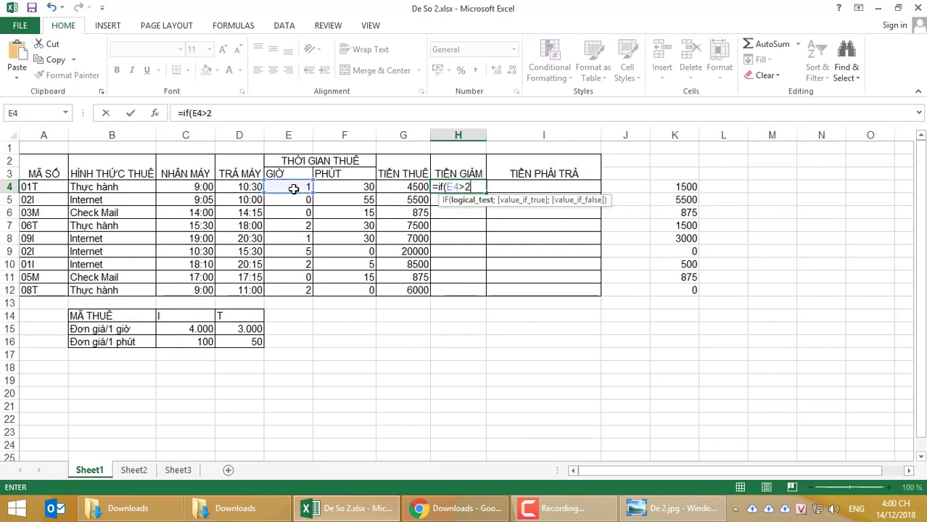
{"action": "type", "text": ";"}
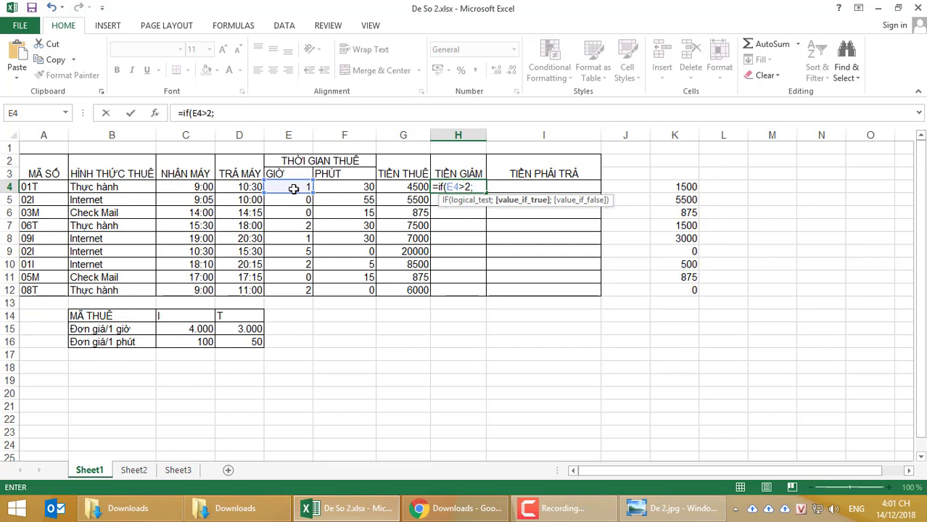
{"action": "left_click", "coordinate": [410, 189]}
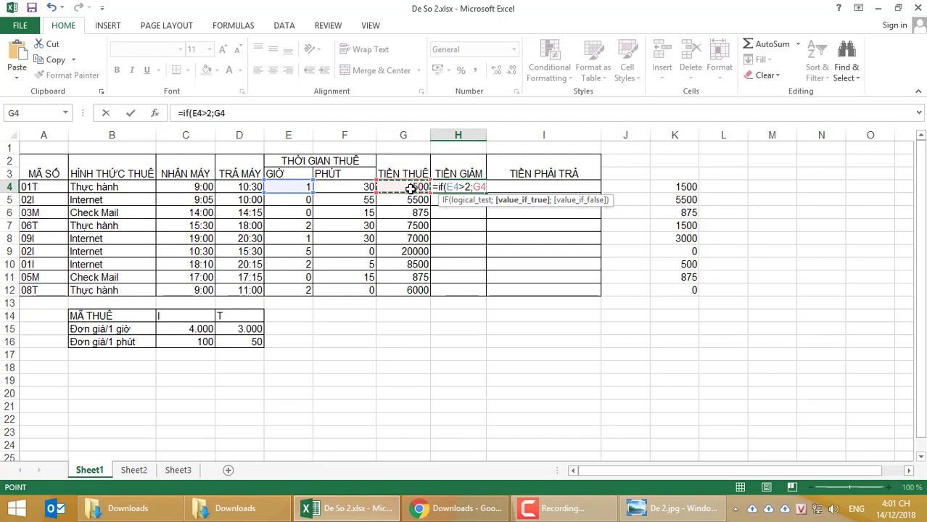
{"action": "type", "text": "*20%"}
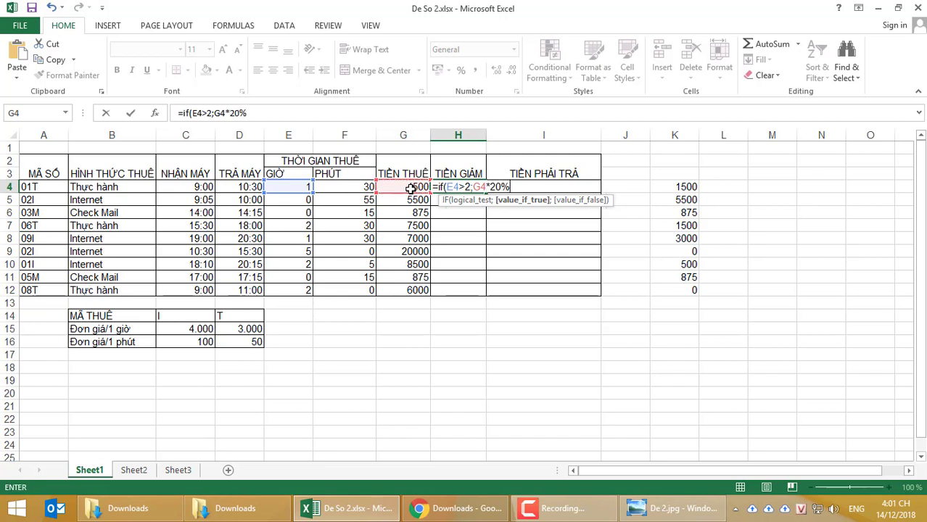
{"action": "type", "text": ";0"}
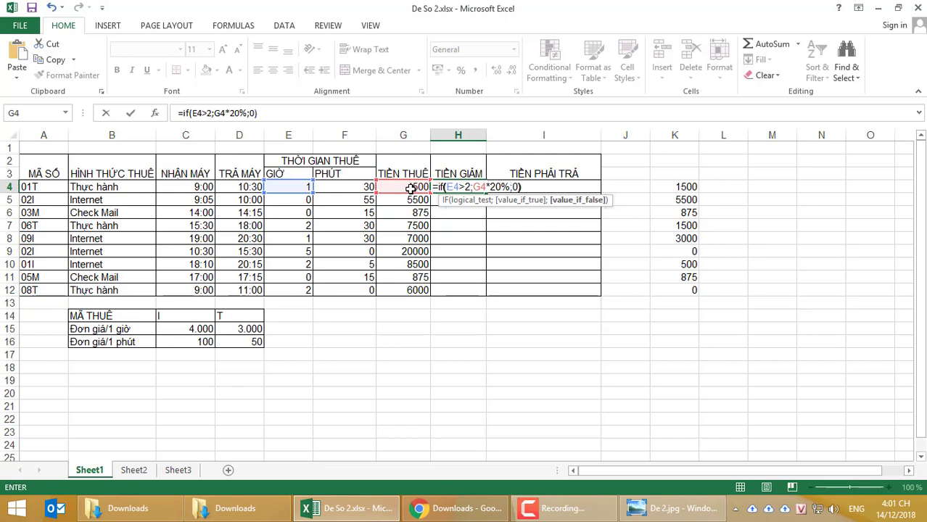
{"action": "type", "text": ")"}
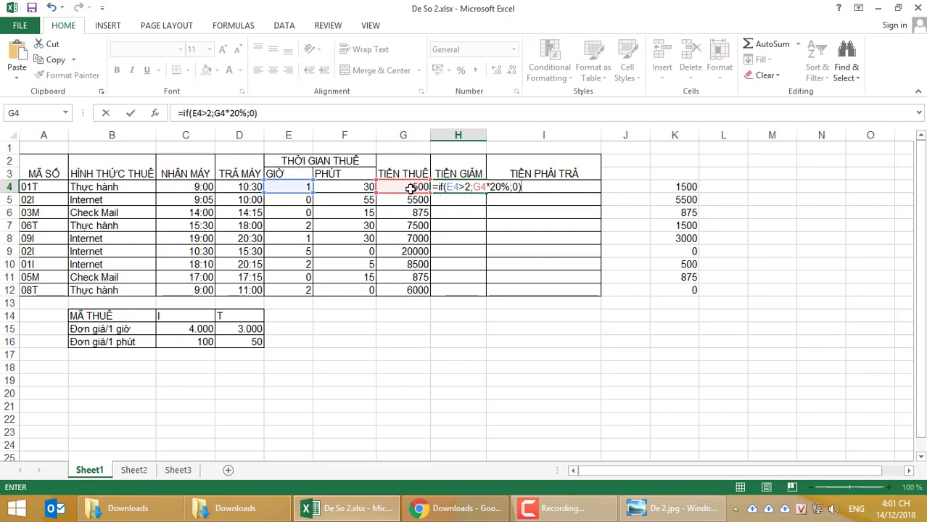
{"action": "key", "text": "Return"}
Step: Fill the H4 discount formula down through H12 and check the discount in row 9 against its hours
{"action": "left_click", "coordinate": [457, 187]}
{"action": "left_click_drag", "start_coordinate": [485, 193], "coordinate": [471, 300]}
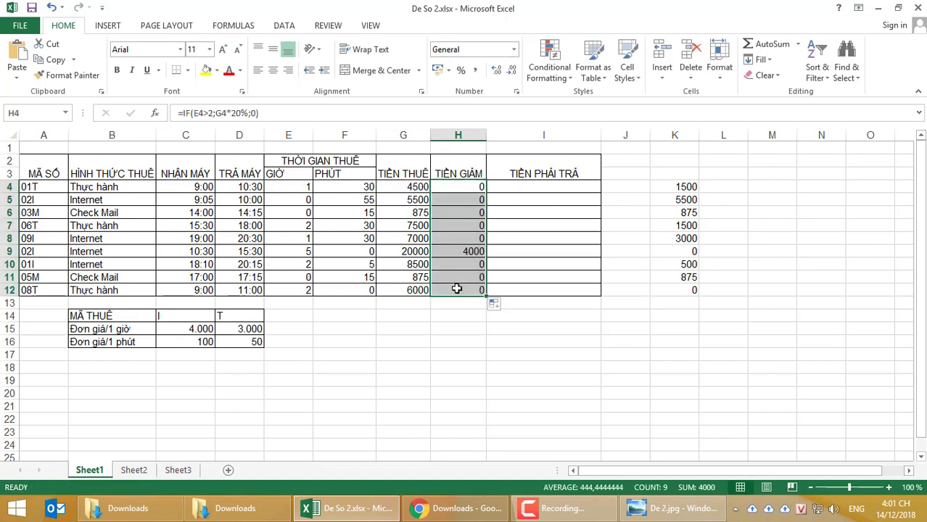
{"action": "left_click", "coordinate": [448, 251]}
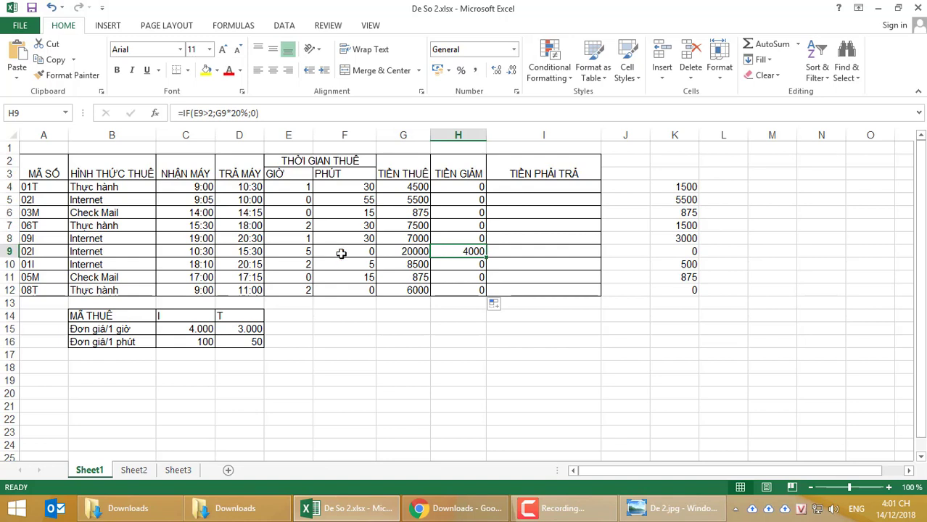
{"action": "left_click", "coordinate": [308, 250]}
{"action": "left_click", "coordinate": [474, 254]}
Step: Calculate TIỀN PHẢI TRẢ in I4 with =G4-H4 and fill the formula down through I12
{"action": "left_click", "coordinate": [534, 184]}
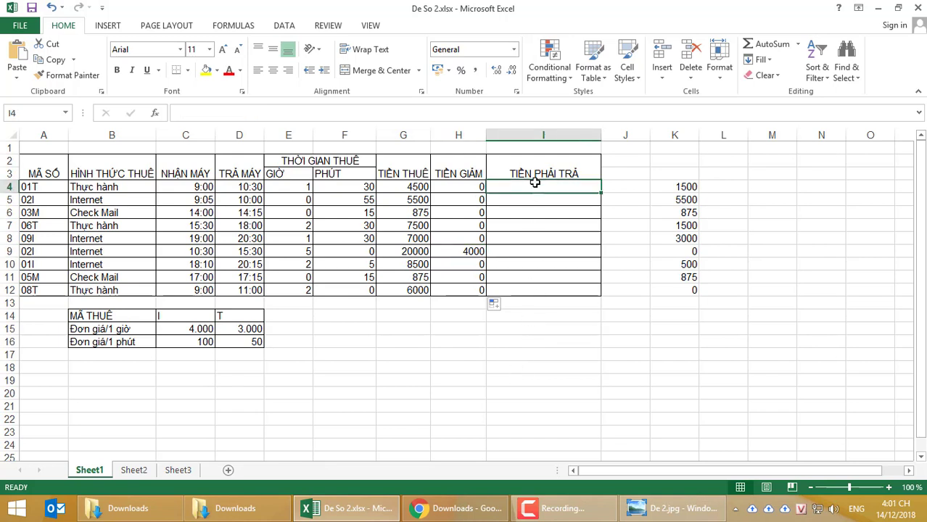
{"action": "type", "text": "="}
{"action": "key", "text": "Left"}
{"action": "key", "text": "Left"}
{"action": "type", "text": "-"}
{"action": "key", "text": "Left"}
{"action": "key", "text": "Return"}
{"action": "key", "text": "Up"}
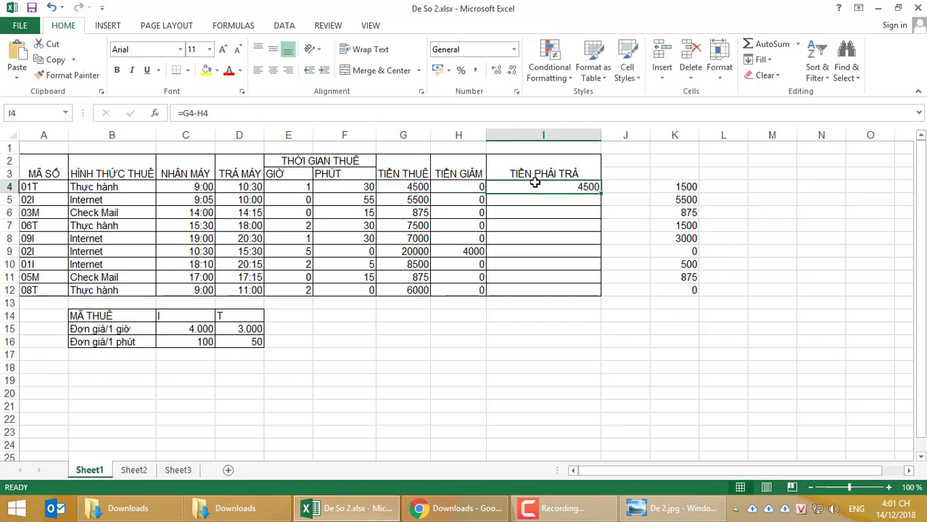
{"action": "left_click_drag", "start_coordinate": [600, 193], "coordinate": [602, 295]}
Step: Autofit the width of column I and clear the helper formulas from column K
{"action": "double_click", "coordinate": [600, 132]}
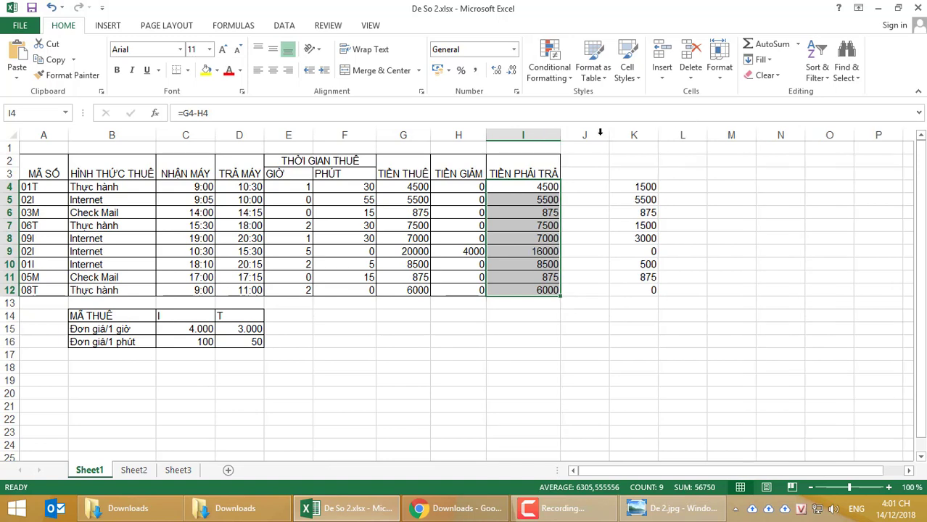
{"action": "left_click", "coordinate": [517, 192]}
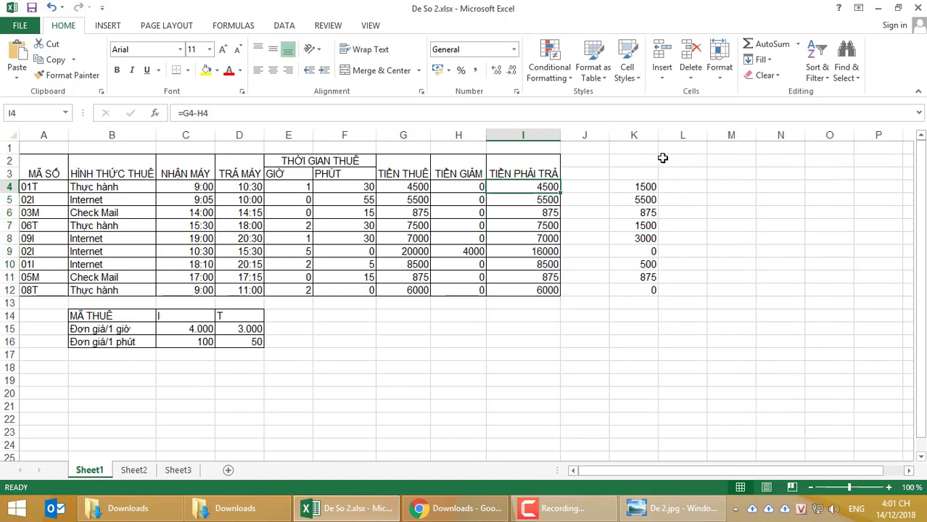
{"action": "left_click", "coordinate": [629, 134]}
{"action": "key", "text": "Delete"}
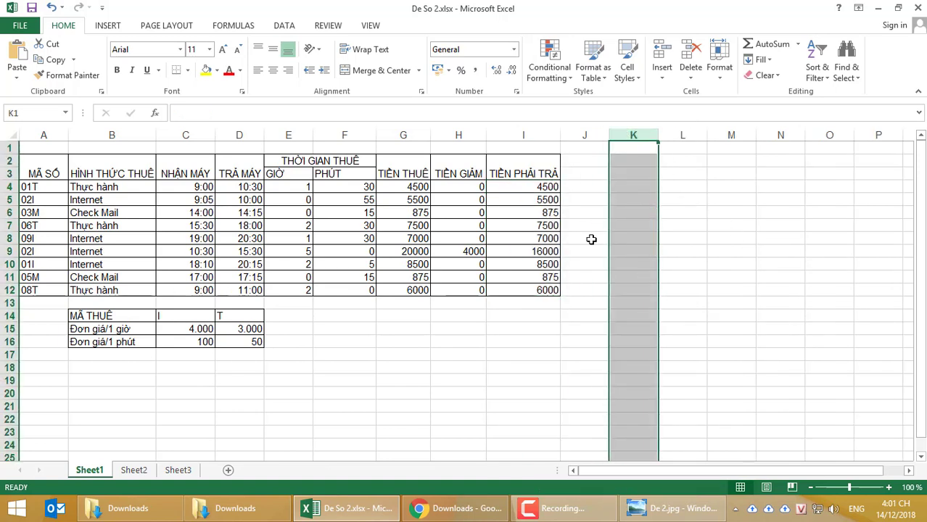
{"action": "left_click", "coordinate": [562, 327]}
Step: Examine the sorting requirement in item 8 of De 2.jpg, including the table it refers to, and return to the De So 2.xlsx workbook
{"action": "left_click", "coordinate": [348, 510]}
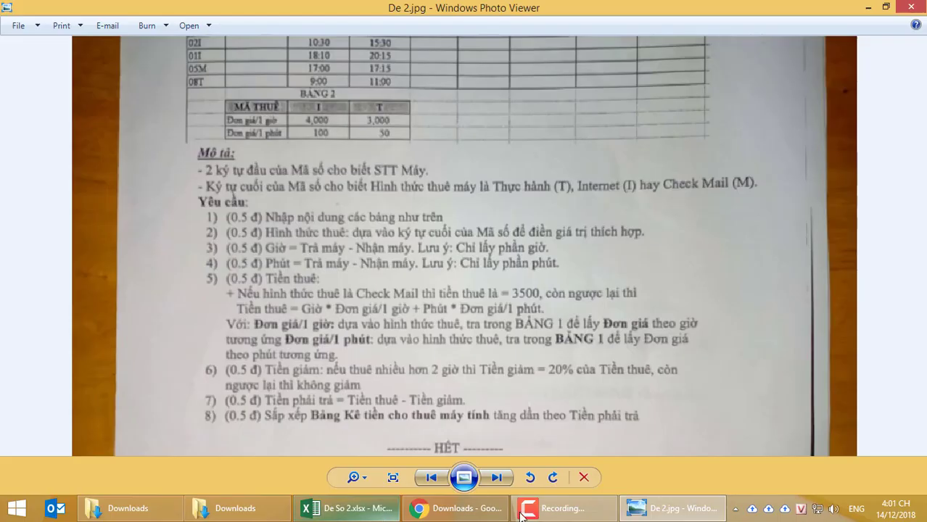
{"action": "left_click", "coordinate": [636, 507]}
{"action": "left_click", "coordinate": [656, 511]}
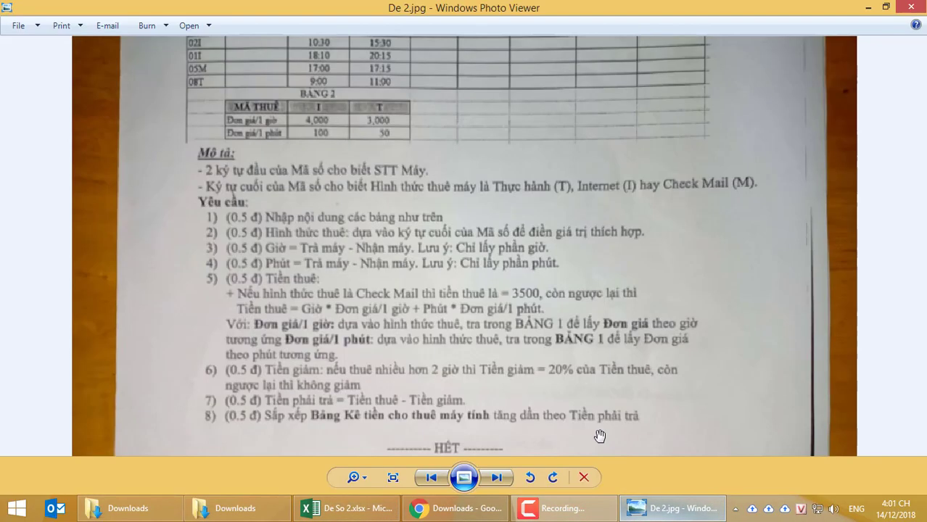
{"action": "scroll", "coordinate": [485, 314], "scroll_direction": "up", "scroll_amount": 3}
{"action": "scroll", "coordinate": [485, 313], "scroll_direction": "down", "scroll_amount": 3}
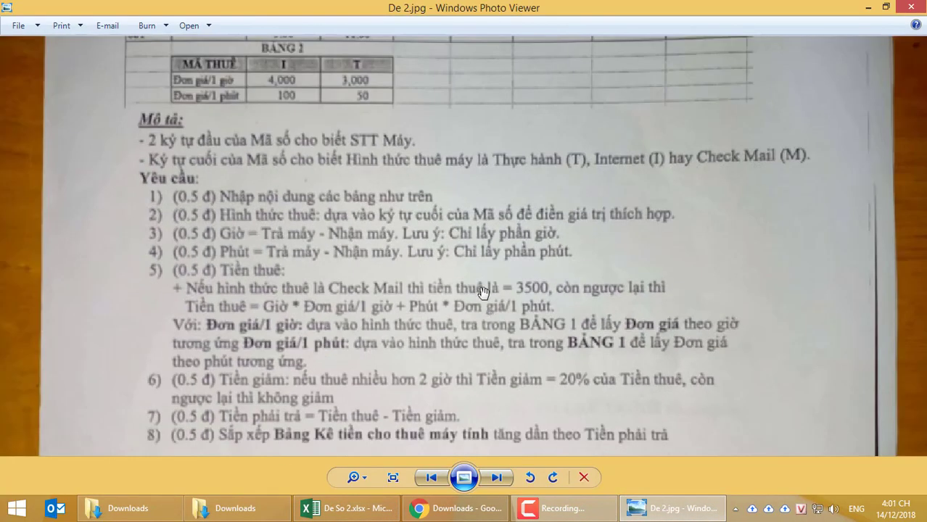
{"action": "scroll", "coordinate": [723, 350], "scroll_direction": "up", "scroll_amount": 3}
{"action": "scroll", "coordinate": [722, 350], "scroll_direction": "down", "scroll_amount": 3}
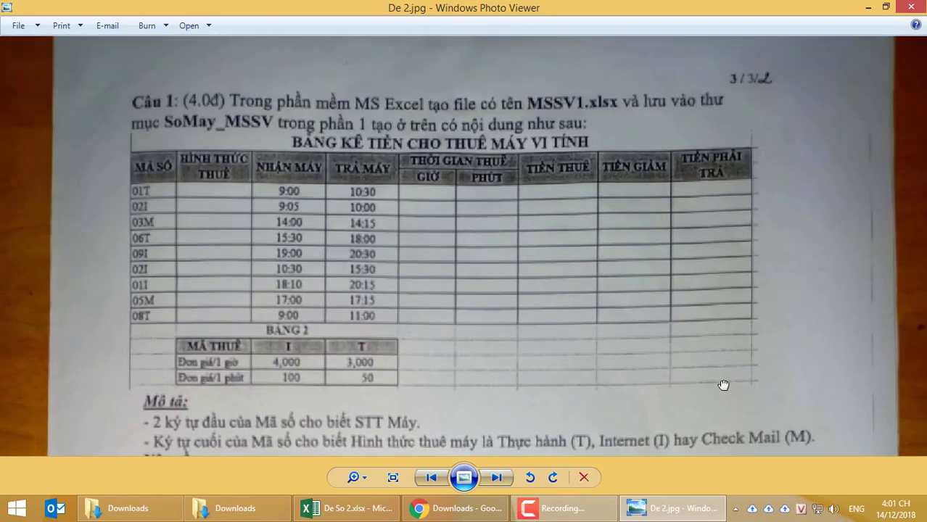
{"action": "scroll", "coordinate": [205, 101], "scroll_direction": "up", "scroll_amount": 3}
{"action": "left_click_drag", "start_coordinate": [396, 435], "coordinate": [407, 131]}
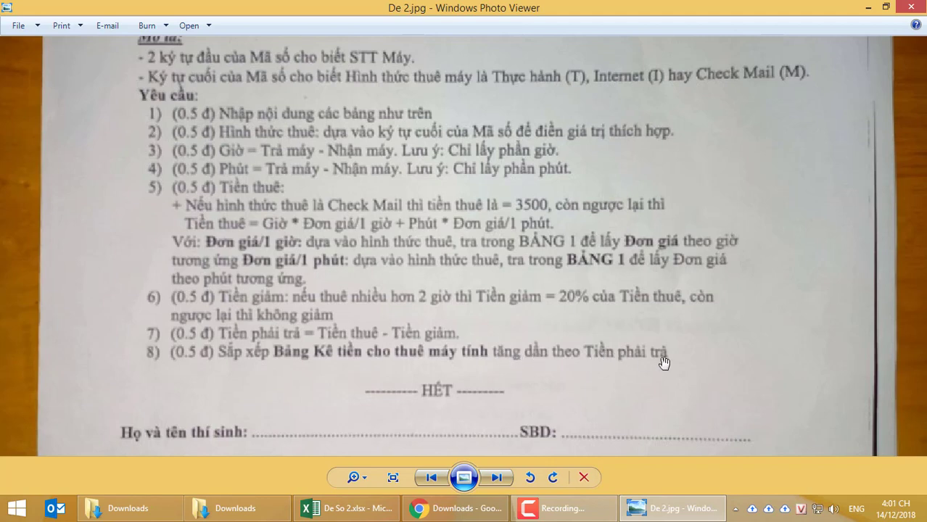
{"action": "left_click", "coordinate": [355, 512]}
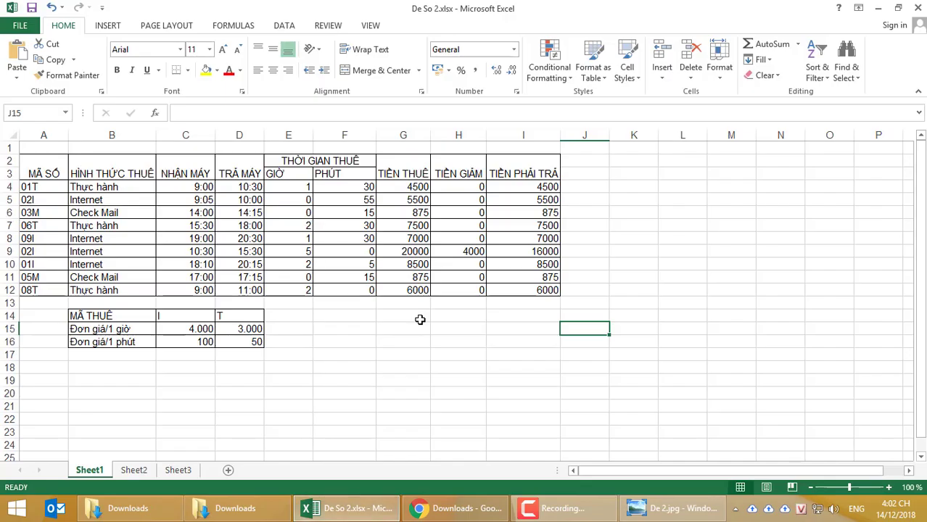
Step: Inspect the two-level THỜI GIAN THUÊ header and its PHÚT subheading above the data rows
{"action": "left_click", "coordinate": [523, 187]}
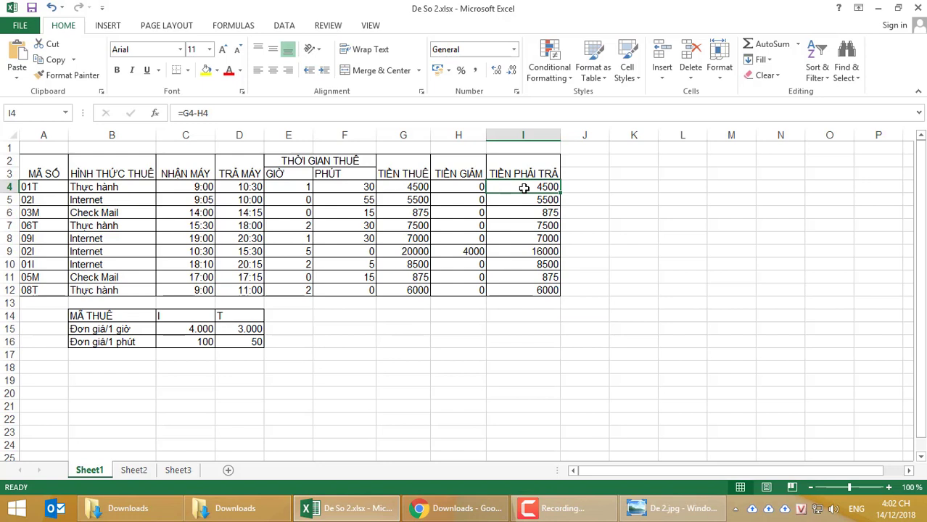
{"action": "left_click", "coordinate": [33, 188]}
{"action": "left_click", "coordinate": [345, 161]}
{"action": "left_click", "coordinate": [331, 173]}
{"action": "left_click", "coordinate": [339, 161]}
{"action": "left_click", "coordinate": [334, 174]}
{"action": "left_click", "coordinate": [339, 162]}
{"action": "left_click", "coordinate": [337, 173]}
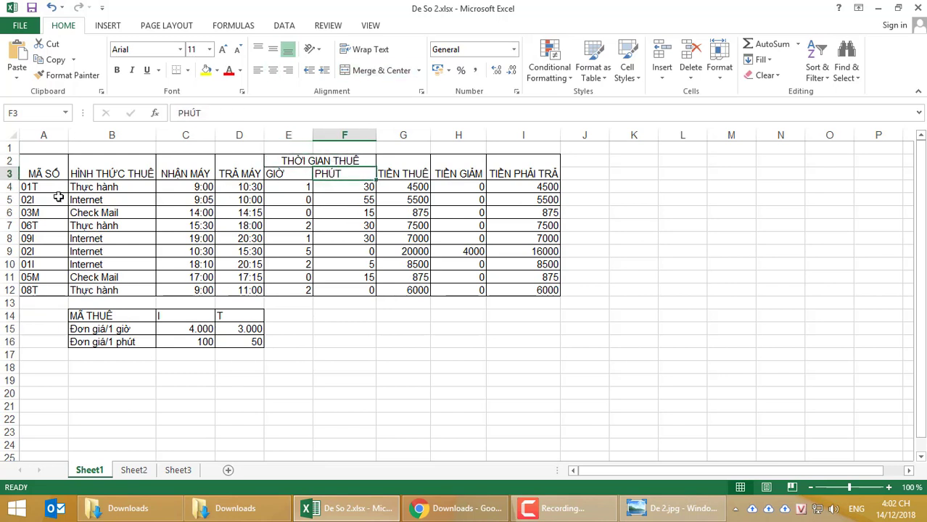
Step: Sort the data rows A4:I12, without headers, by the values in Column I from Smallest to Largest
{"action": "left_click_drag", "start_coordinate": [33, 188], "coordinate": [516, 291]}
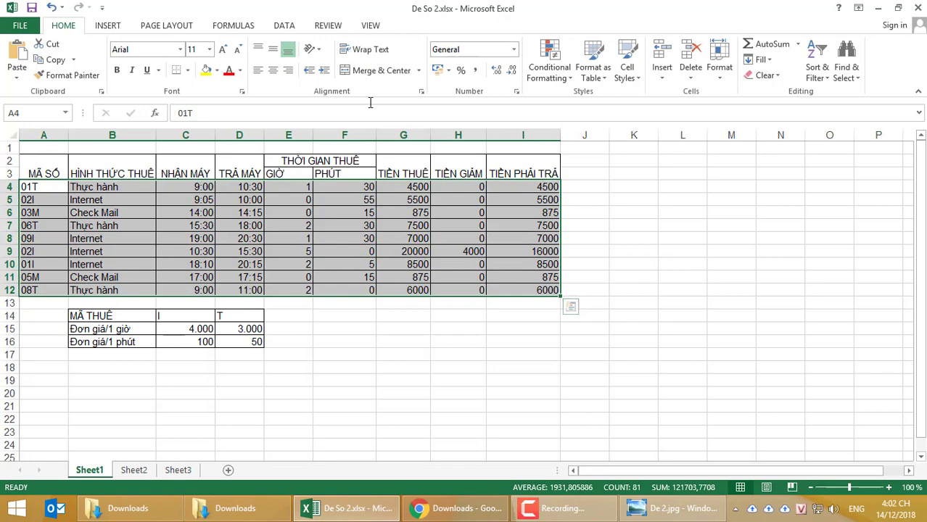
{"action": "left_click", "coordinate": [284, 25]}
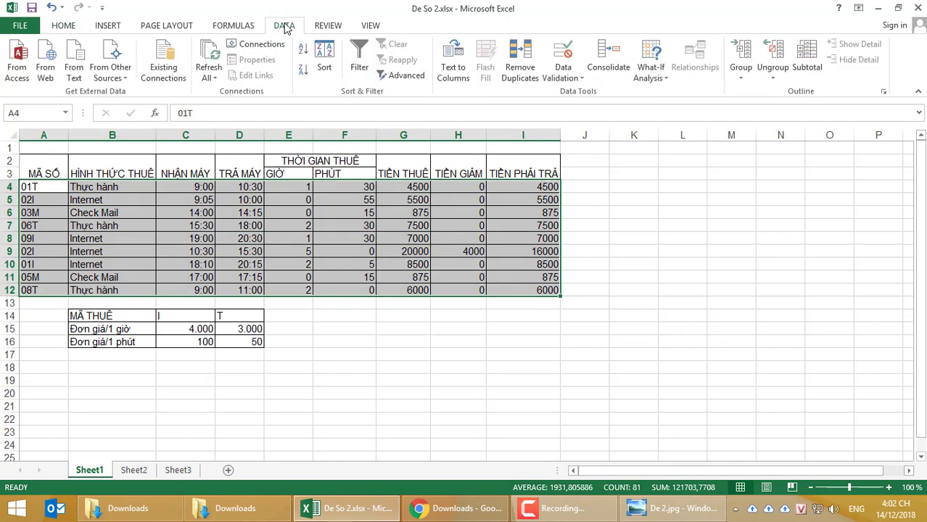
{"action": "left_click", "coordinate": [324, 58]}
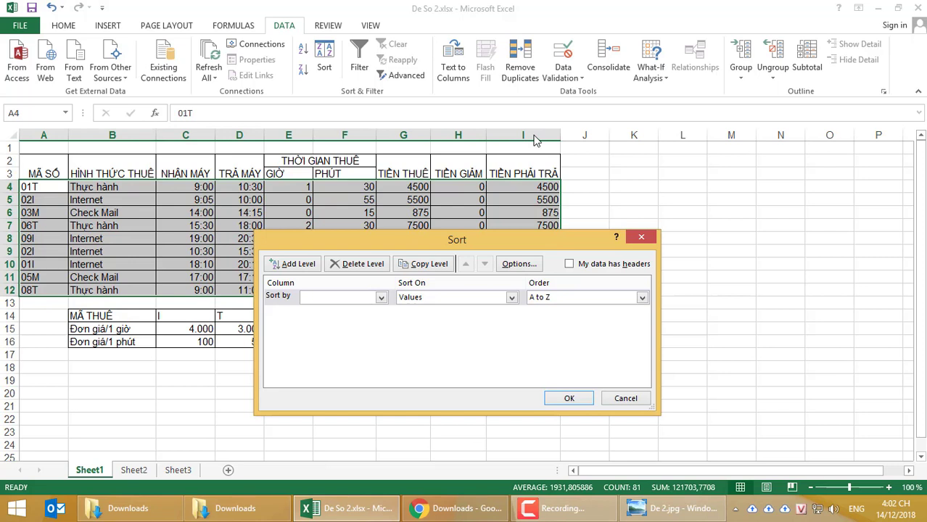
{"action": "left_click", "coordinate": [380, 297]}
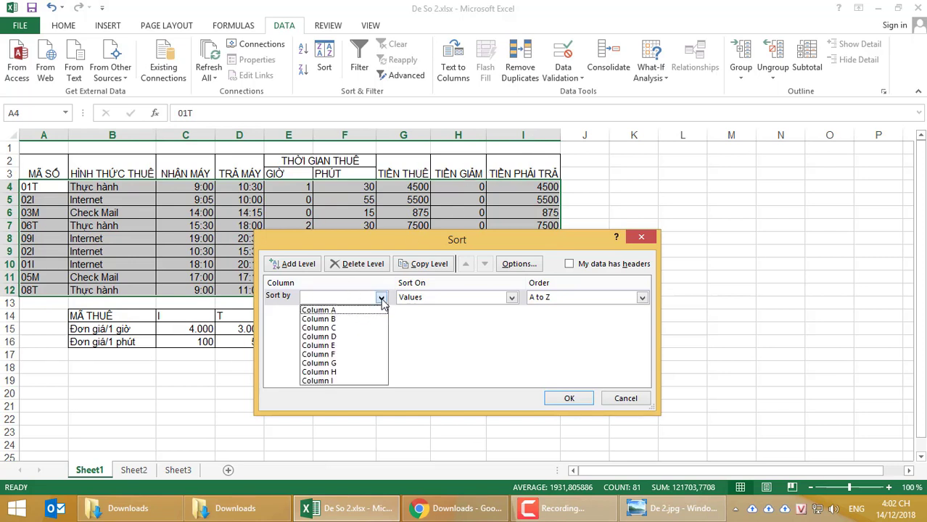
{"action": "left_click", "coordinate": [332, 380]}
{"action": "left_click", "coordinate": [671, 507]}
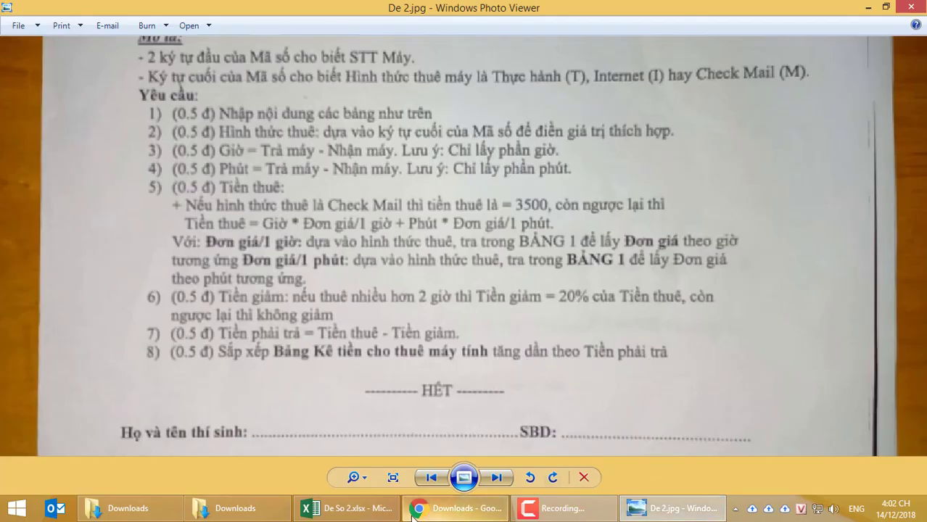
{"action": "left_click", "coordinate": [348, 508]}
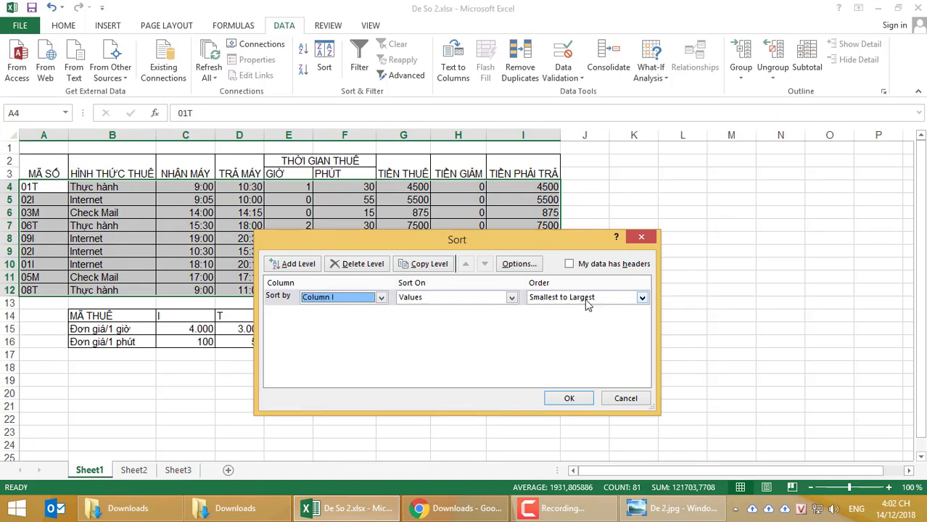
{"action": "left_click", "coordinate": [572, 398]}
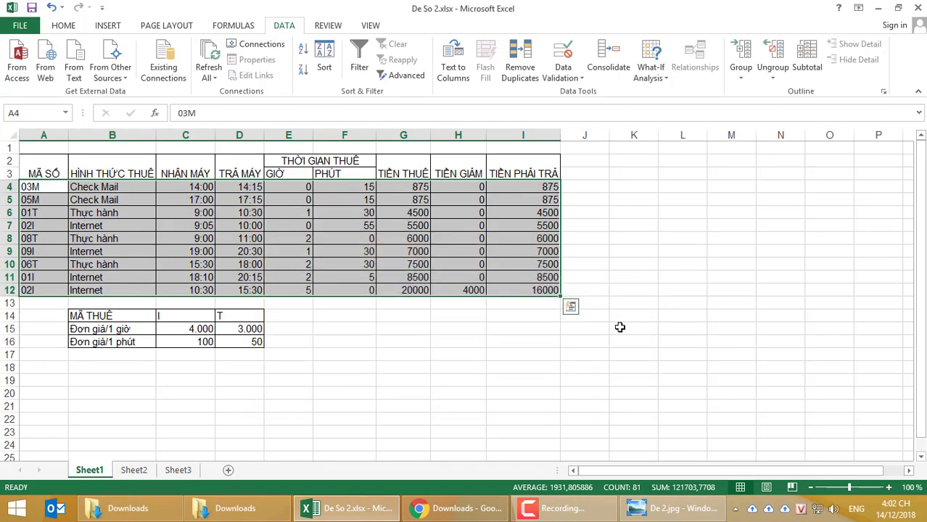
{"action": "left_click", "coordinate": [652, 258]}
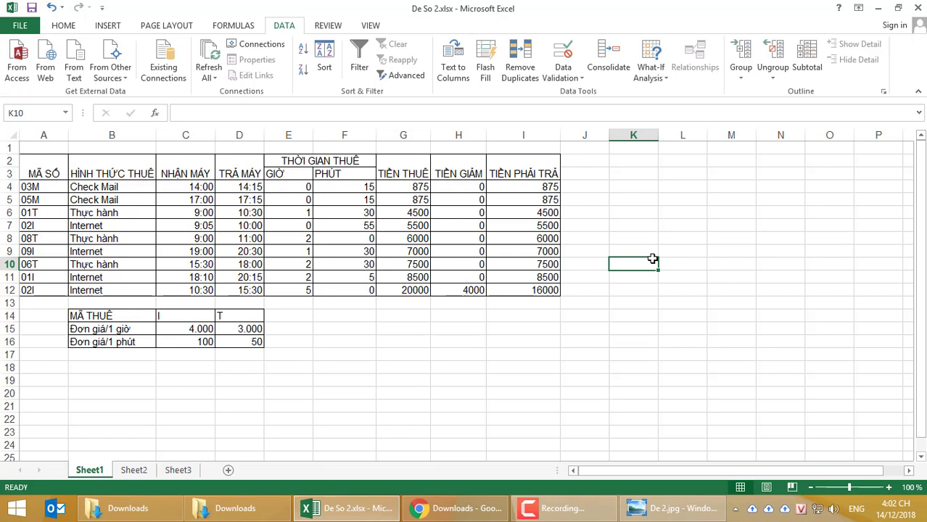